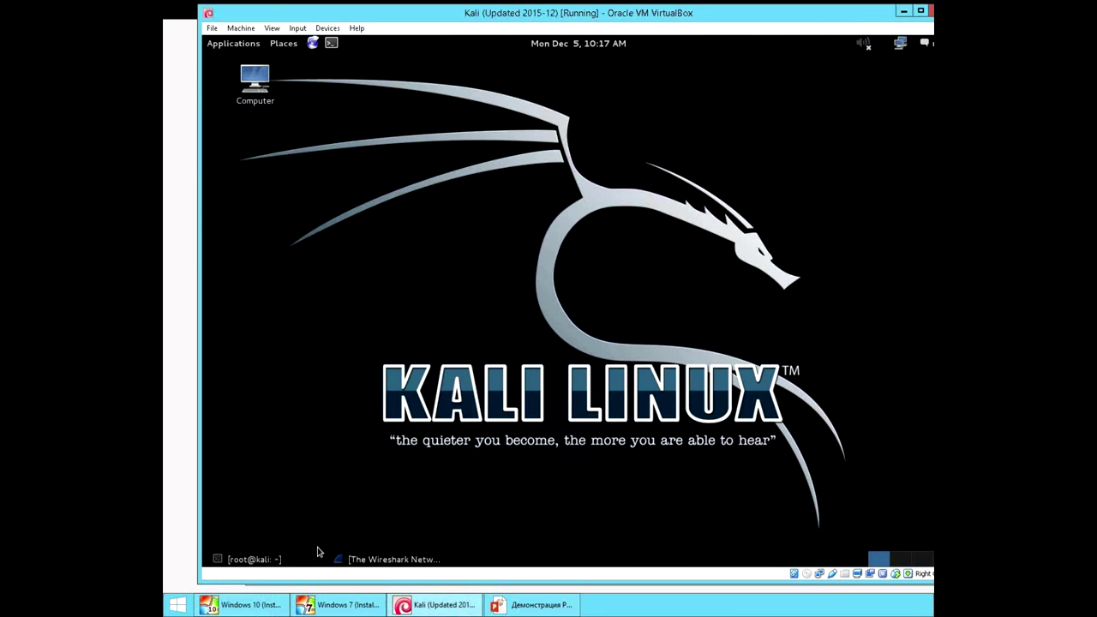
# - Ping 192.168.56.7 from the Kali terminal and stop it after three replies
pyautogui.click(257, 558)
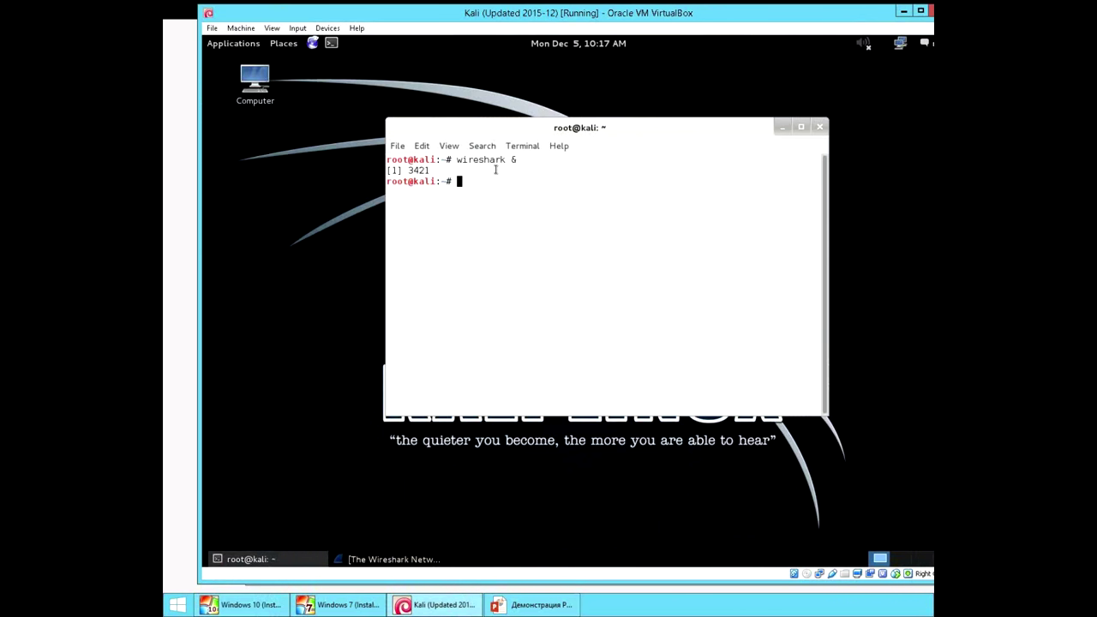
pyautogui.write('ping 192.168.56.7')
pyautogui.press('Return')
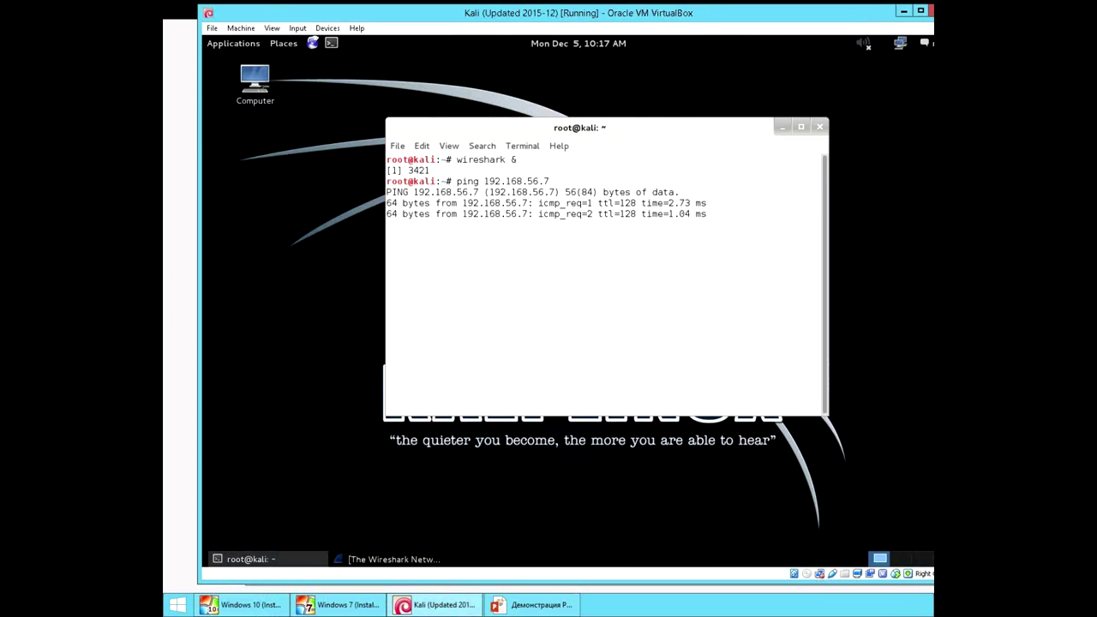
pyautogui.hotkey('ctrl', 'c')
pyautogui.press('Return')
# - Edit the previous command to ping 192.168.56.10 and stop after three replies
pyautogui.press('Up')
pyautogui.press('BackSpace')
pyautogui.write('10')
pyautogui.press('Return')
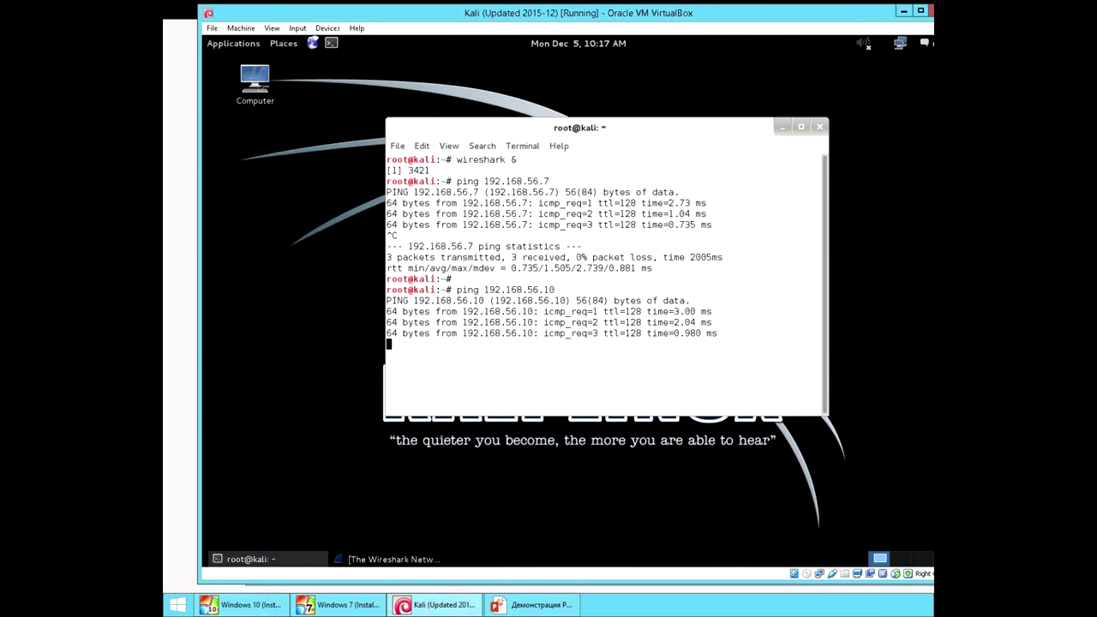
pyautogui.hotkey('ctrl', 'c')
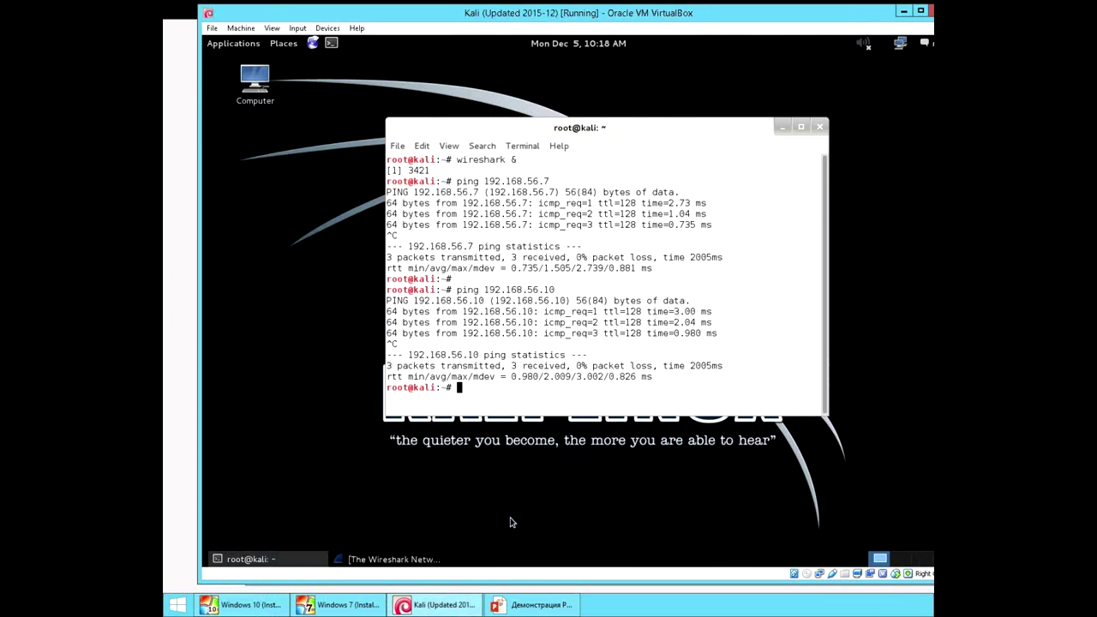
# - Present slides 6–8 on network usage, network attacks and confidentiality attacks, then leave the slideshow
pyautogui.click(543, 608)
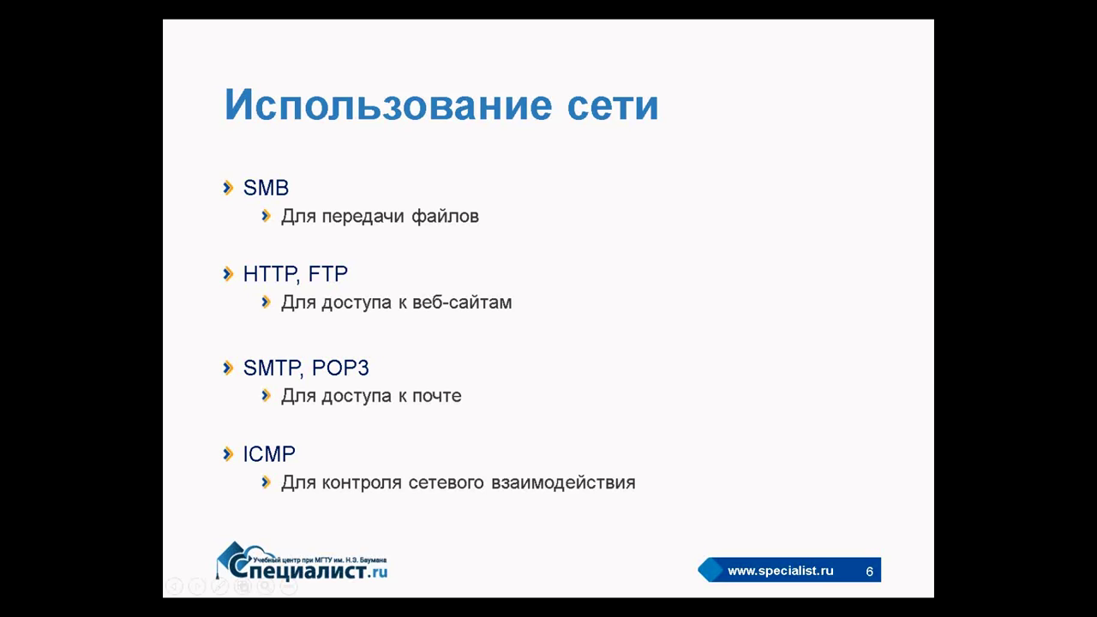
pyautogui.click(575, 271)
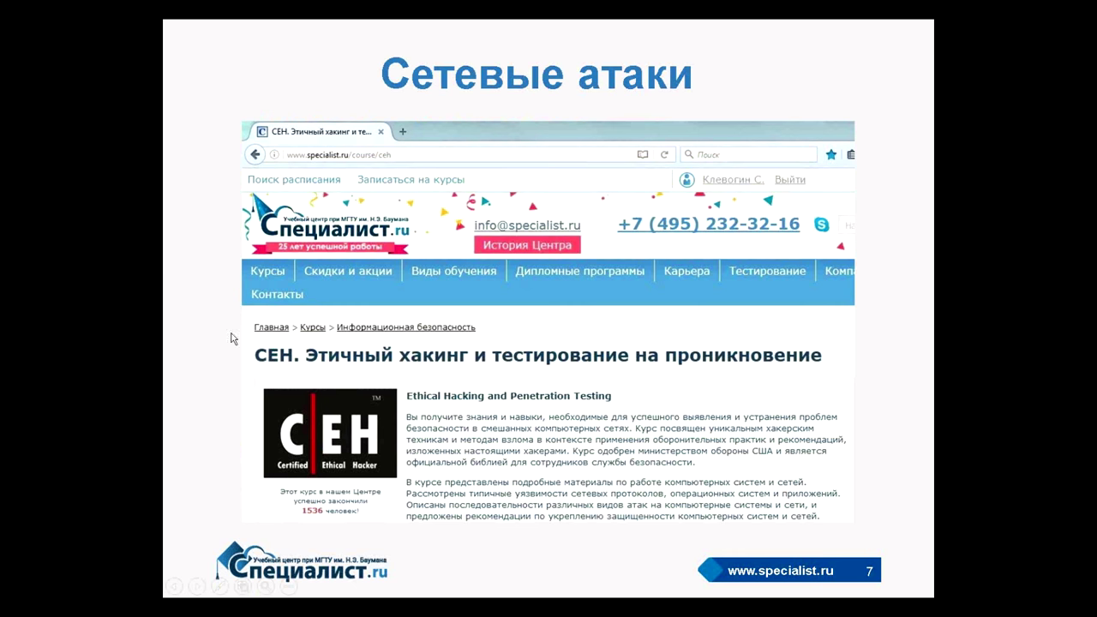
pyautogui.click(686, 330)
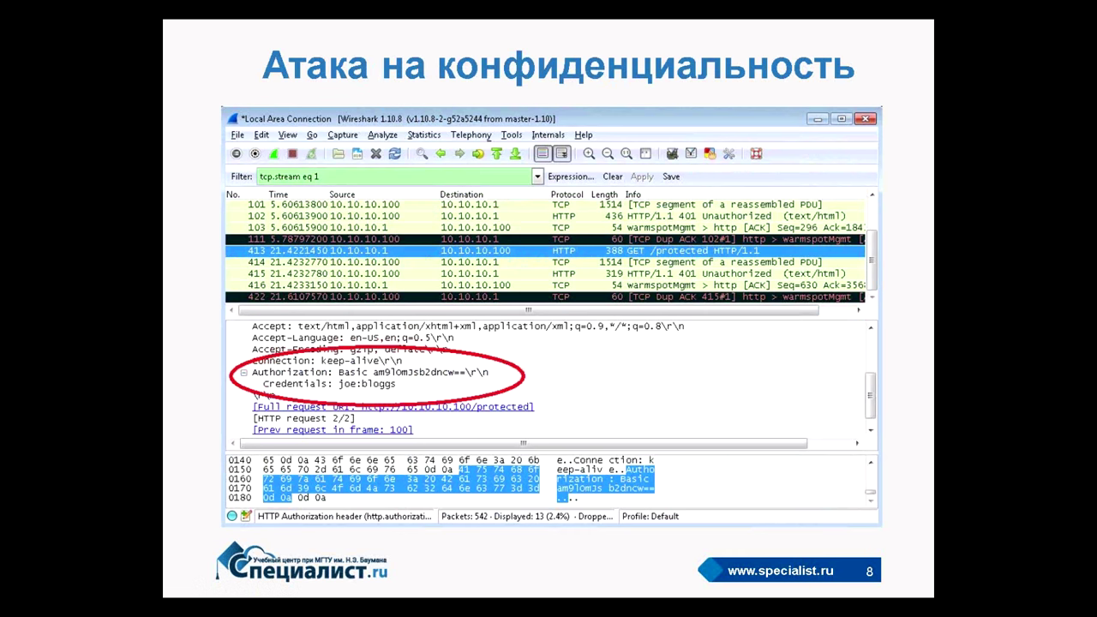
pyautogui.hotkey('alt', 'Tab')
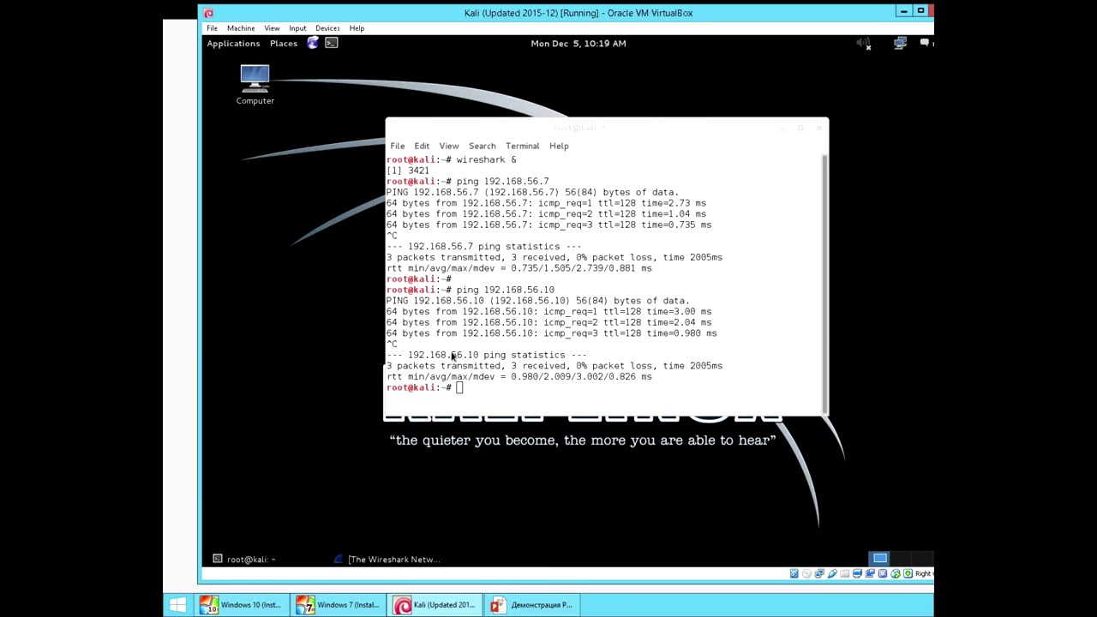
# - Start a live Wireshark capture on eth0 and rerun ping ceh-7 in the Windows 10 Command Prompt
pyautogui.click(417, 562)
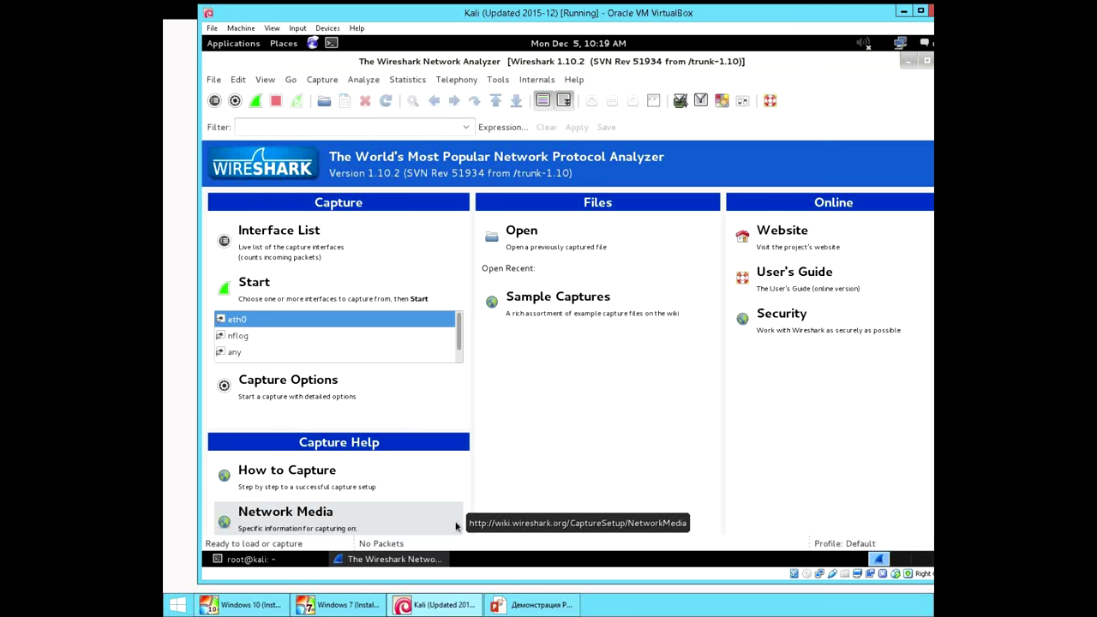
pyautogui.click(270, 300)
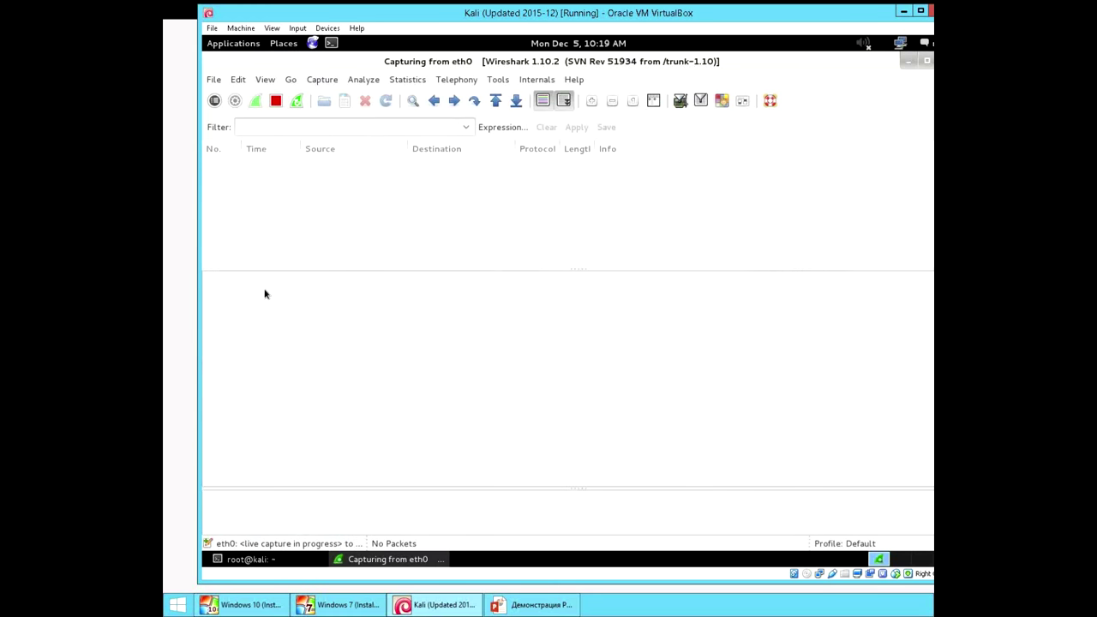
pyautogui.click(239, 605)
pyautogui.click(503, 346)
pyautogui.press('Up')
pyautogui.press('Return')
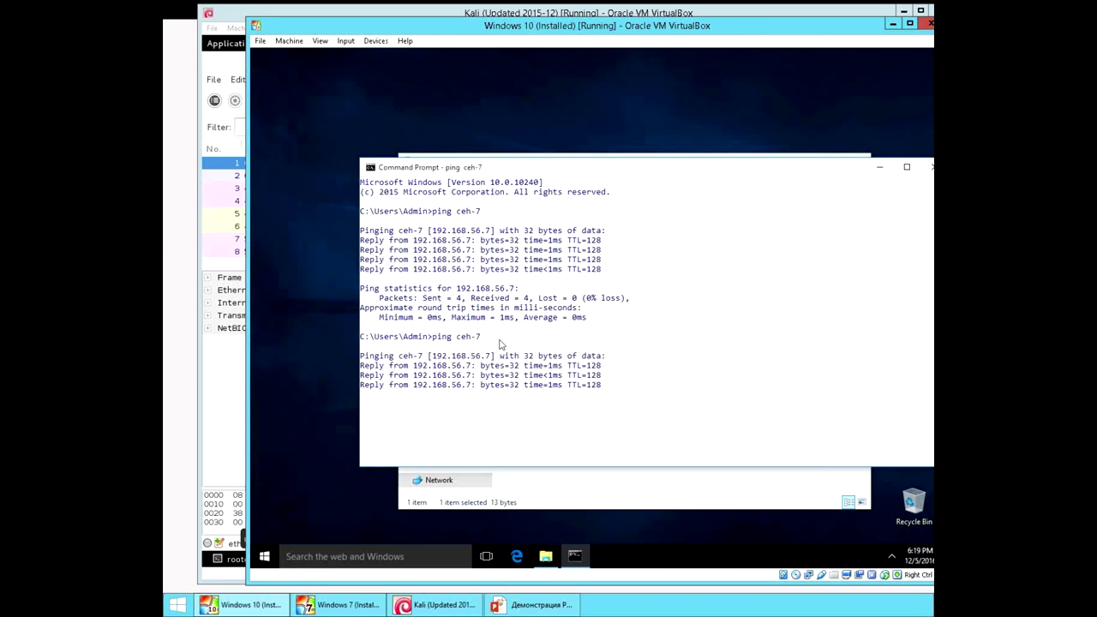
# - Inspect the captured ICMP echo request and reply packets 7–12 between 192.168.56.10 and 192.168.56.7
pyautogui.moveTo(470, 28); pyautogui.dragTo(631, 38)
pyautogui.click(349, 202)
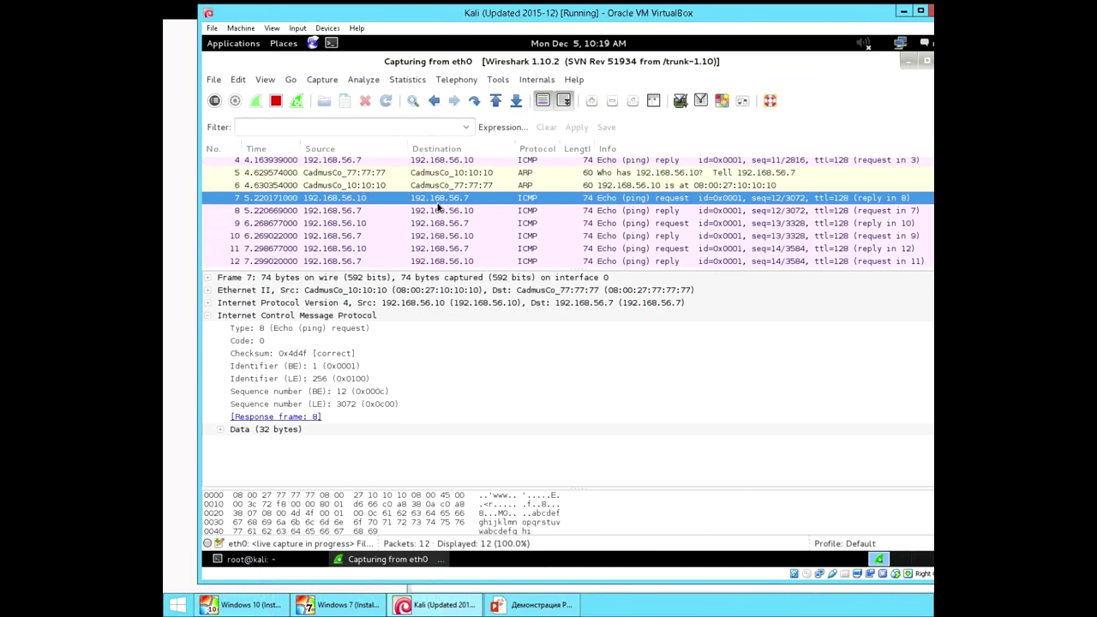
pyautogui.click(444, 213)
pyautogui.click(383, 222)
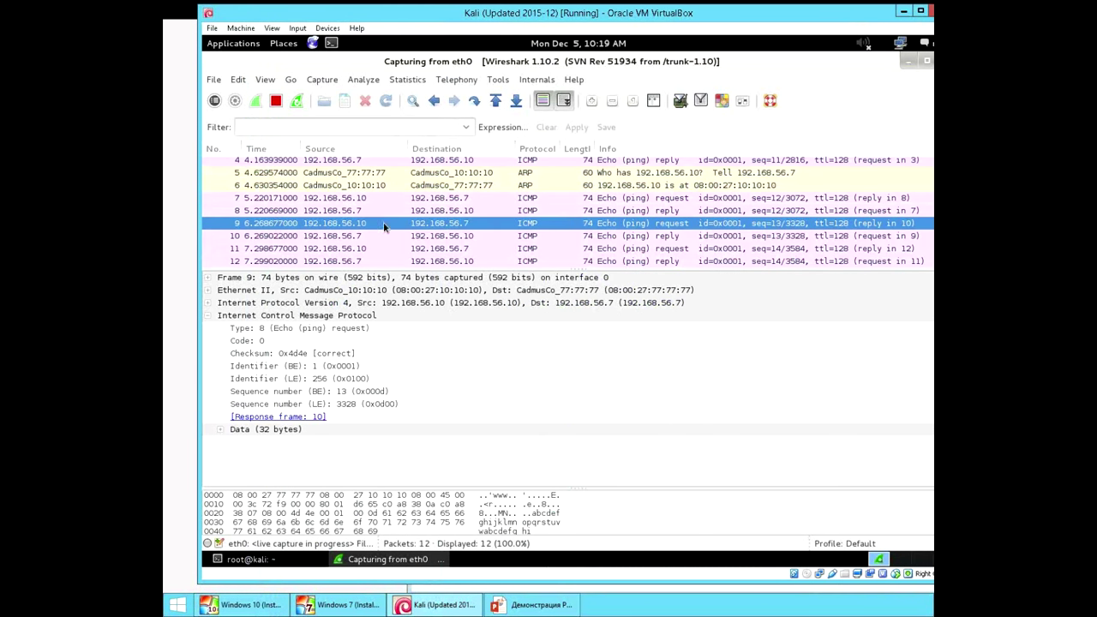
pyautogui.click(413, 237)
pyautogui.click(417, 249)
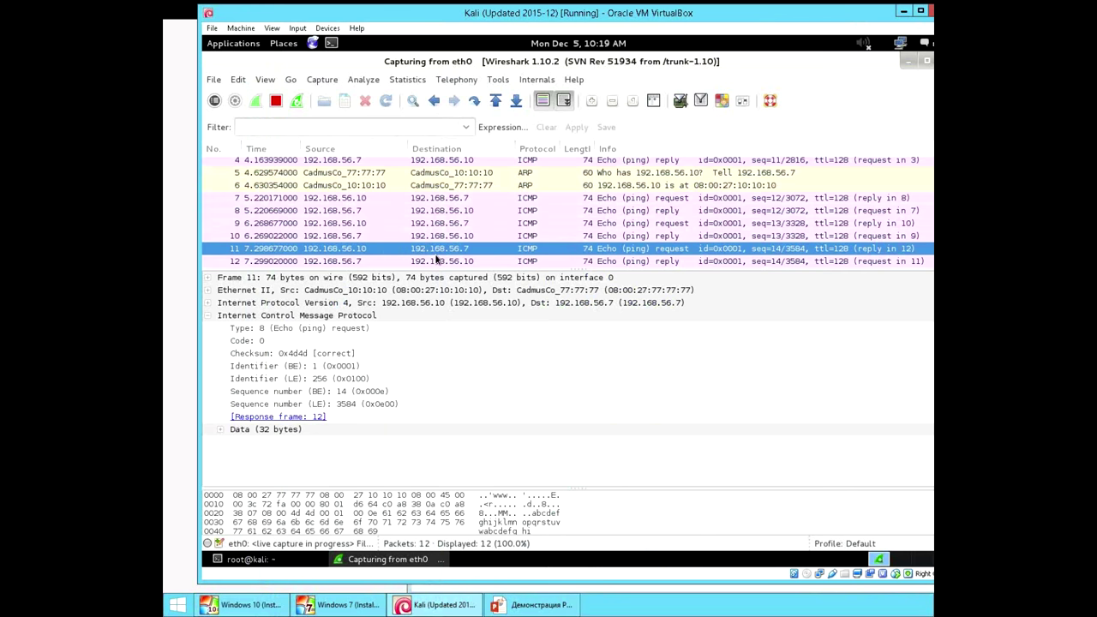
pyautogui.click(431, 562)
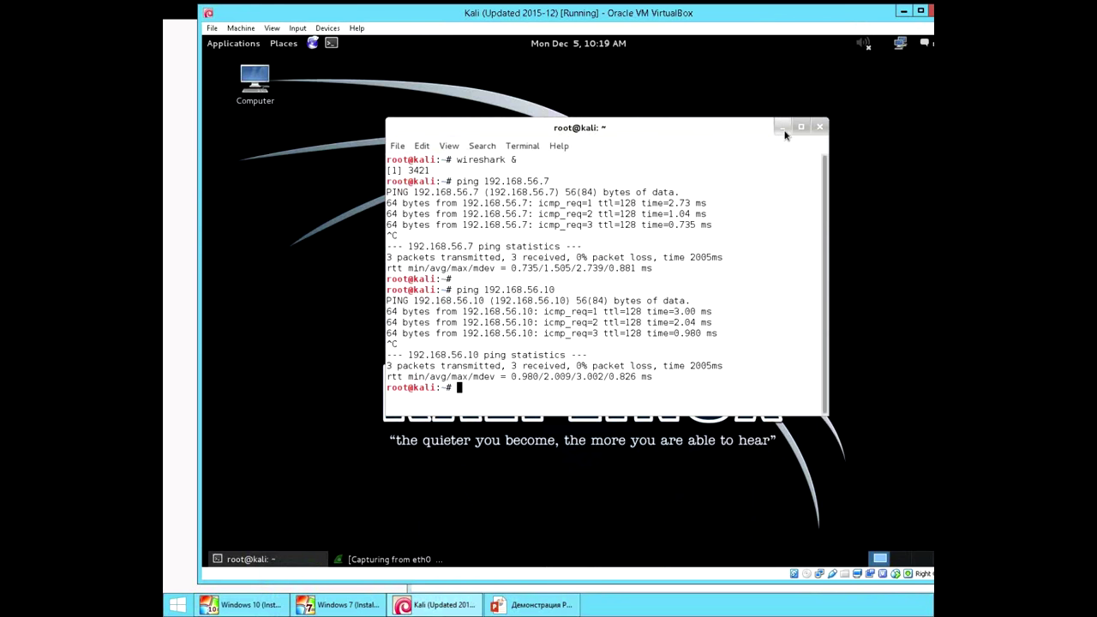
pyautogui.click(783, 129)
pyautogui.click(424, 562)
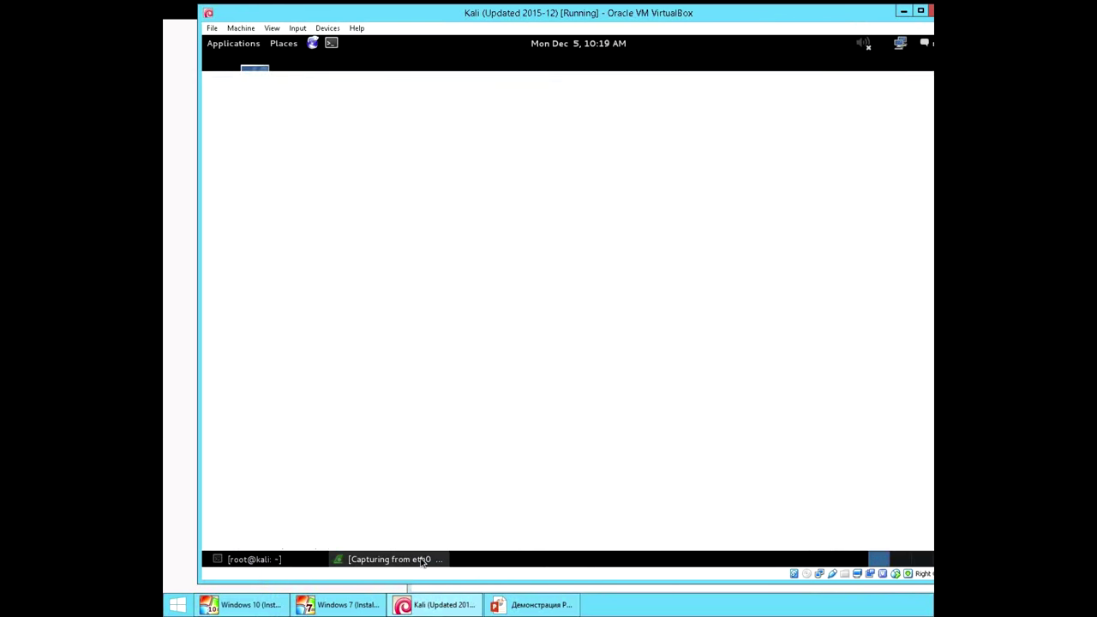
pyautogui.click(534, 260)
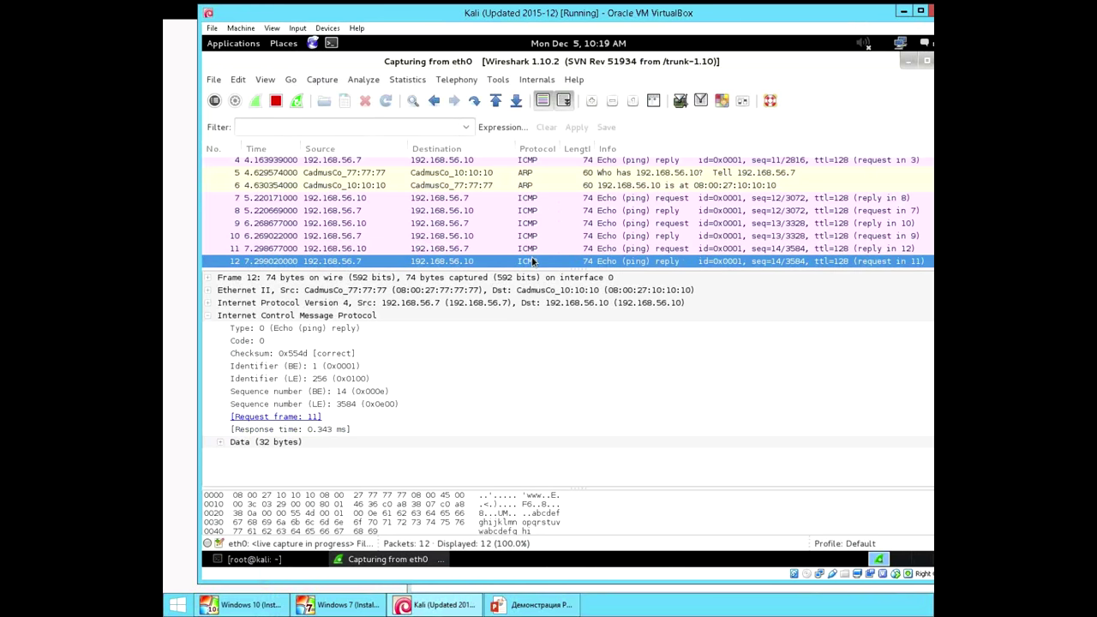
pyautogui.click(244, 604)
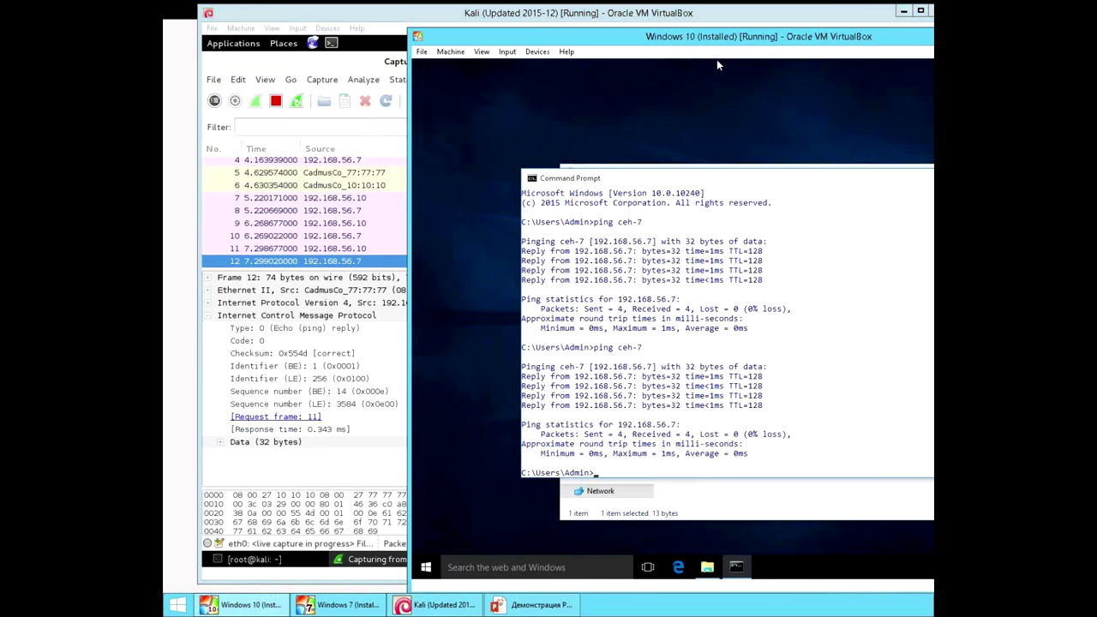
# - Open test.txt from the shared Tools folder and select its SMB create request packet
pyautogui.click(708, 567)
pyautogui.doubleClick(691, 246)
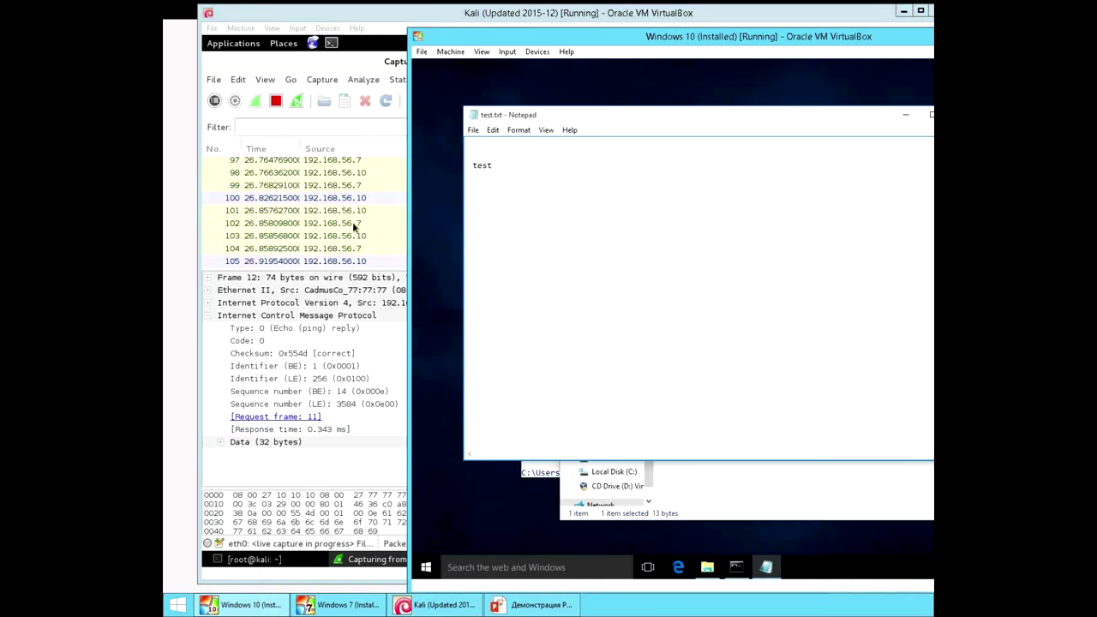
pyautogui.click(353, 225)
pyautogui.scroll(1, 675, 190)
pyautogui.scroll(2, 674, 194)
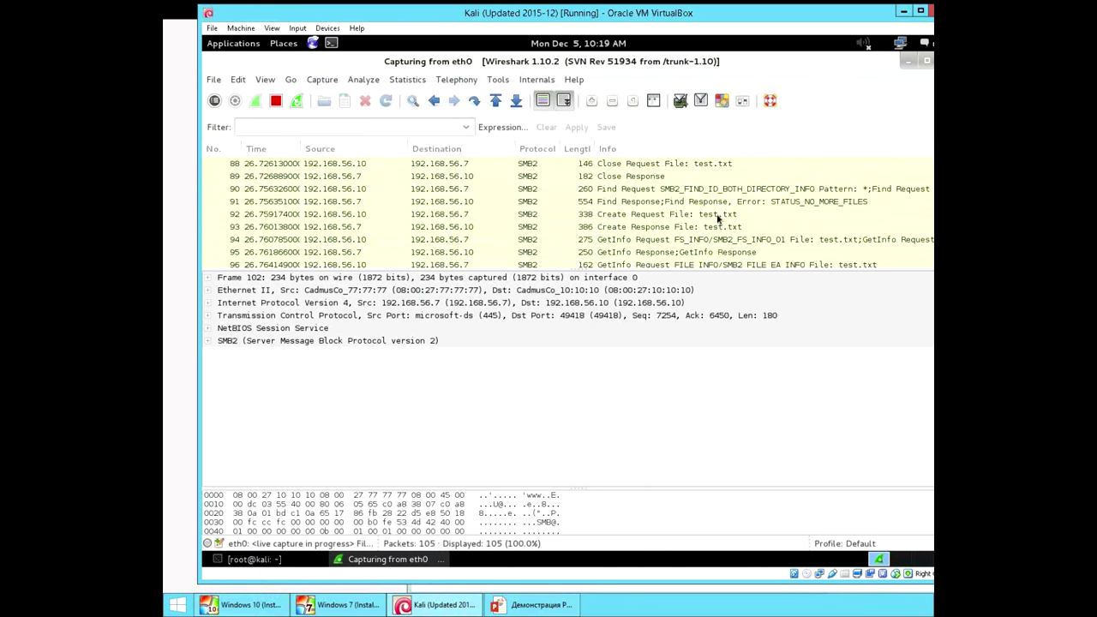
pyautogui.click(718, 219)
# - Follow that packet's TCP stream, read its contents, and close it, leaving the tcp.stream eq 0 filter applied
pyautogui.rightClick(718, 219)
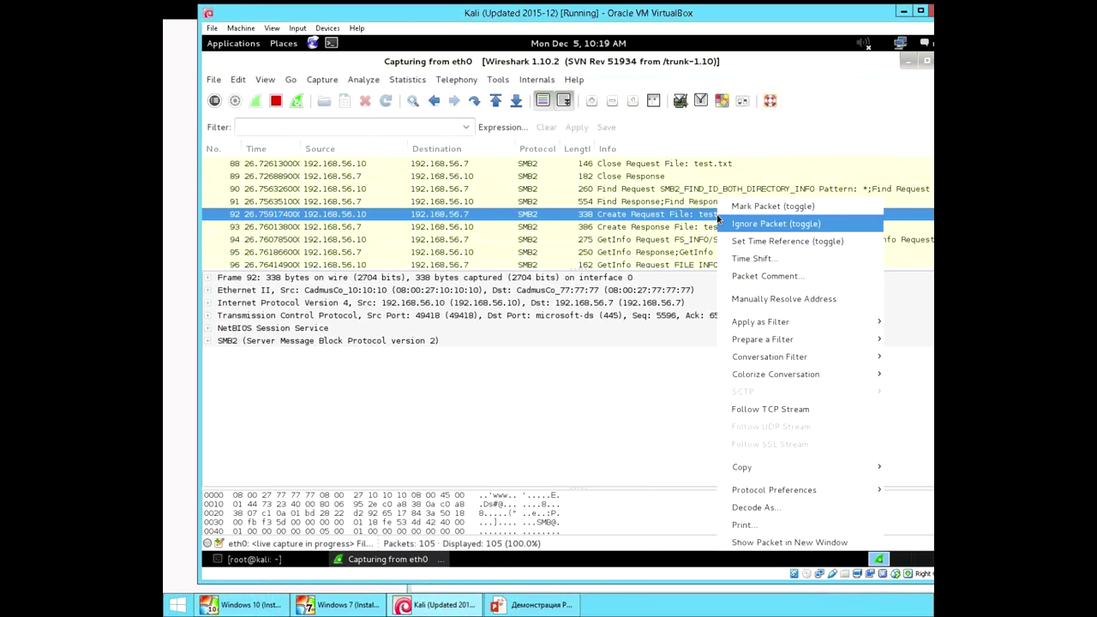
pyautogui.click(797, 408)
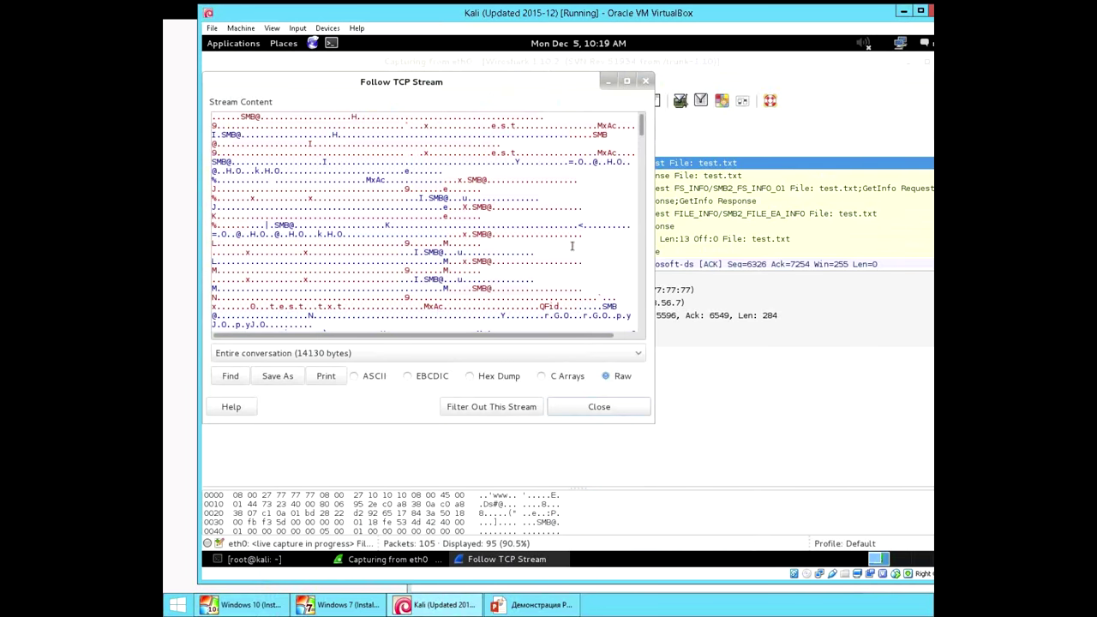
pyautogui.scroll(-5, 572, 246)
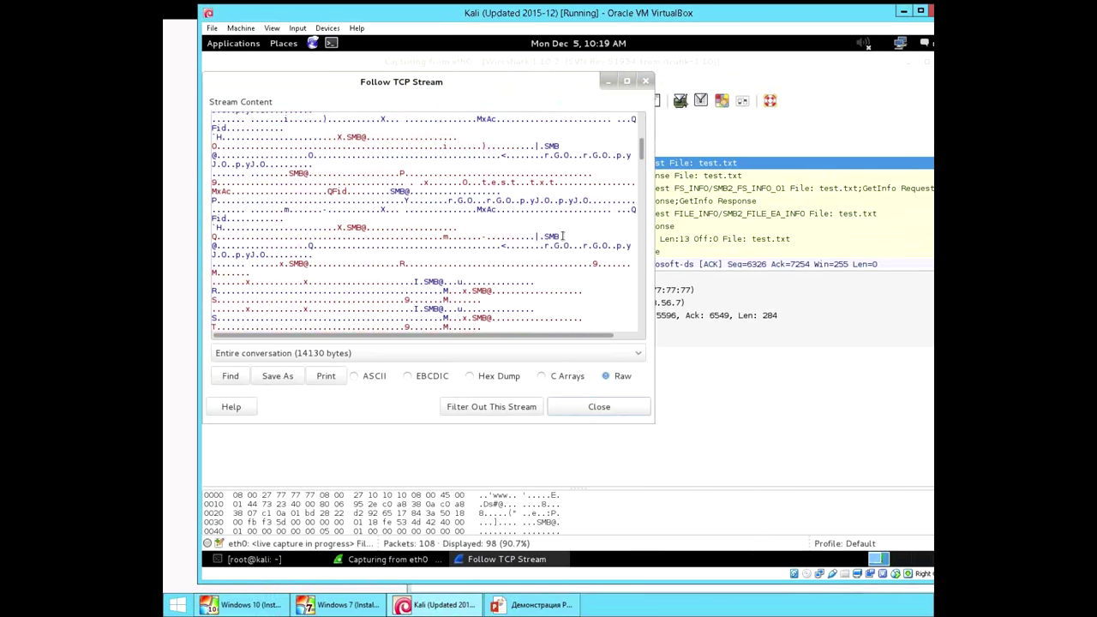
pyautogui.scroll(-6, 562, 235)
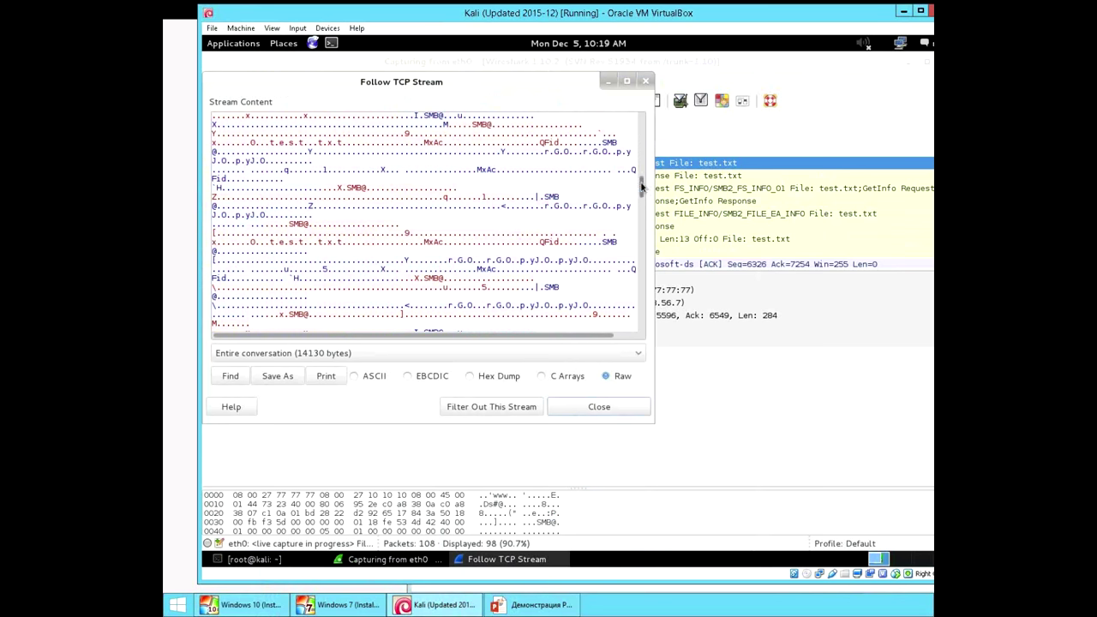
pyautogui.moveTo(642, 192); pyautogui.dragTo(641, 321)
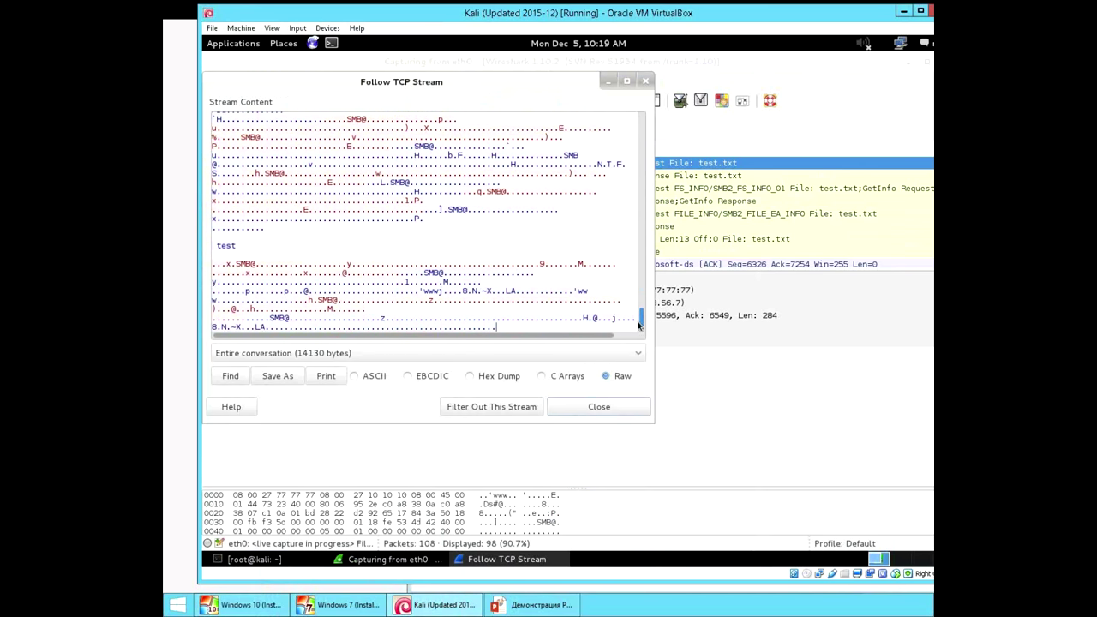
pyautogui.click(220, 253)
pyautogui.click(600, 406)
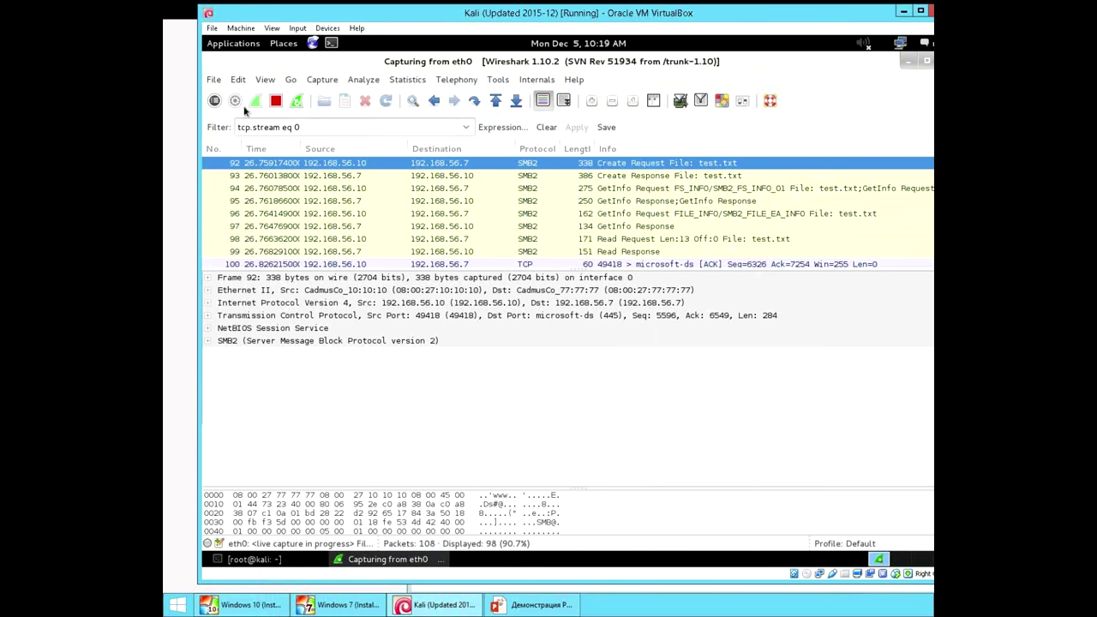
# - Export the test.txt SMB object from the capture and save it to the Desktop
pyautogui.click(213, 79)
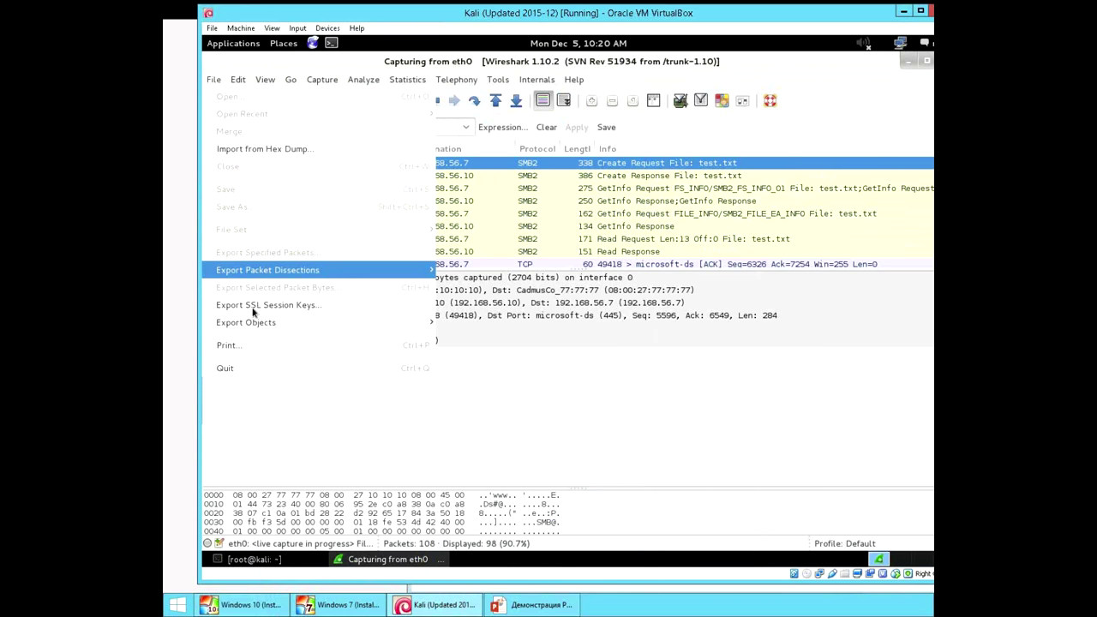
pyautogui.moveTo(259, 328)
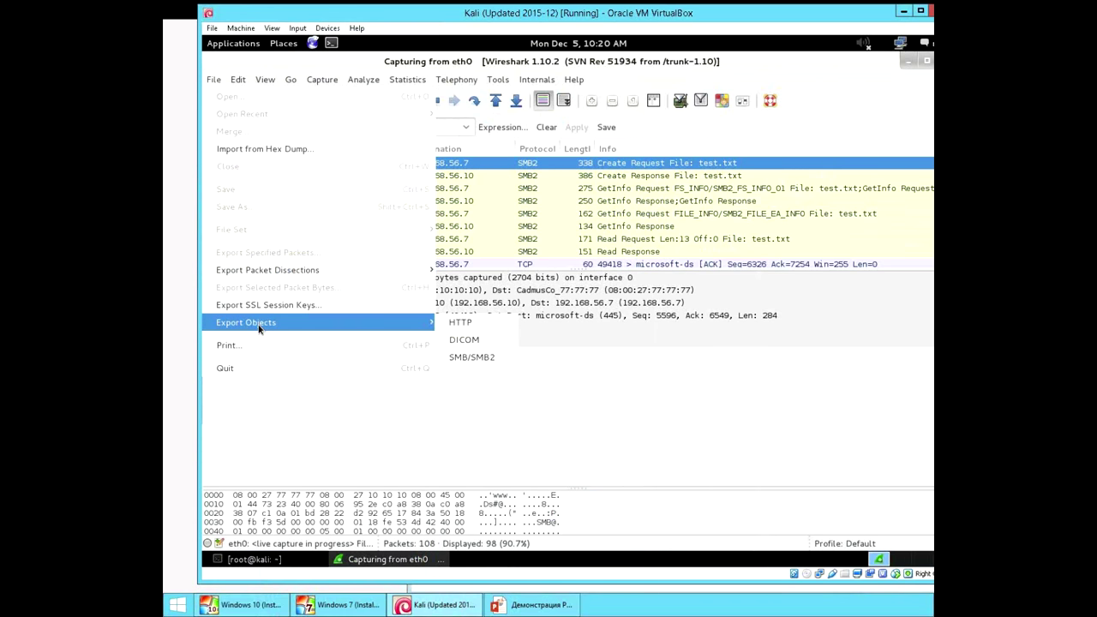
pyautogui.click(471, 358)
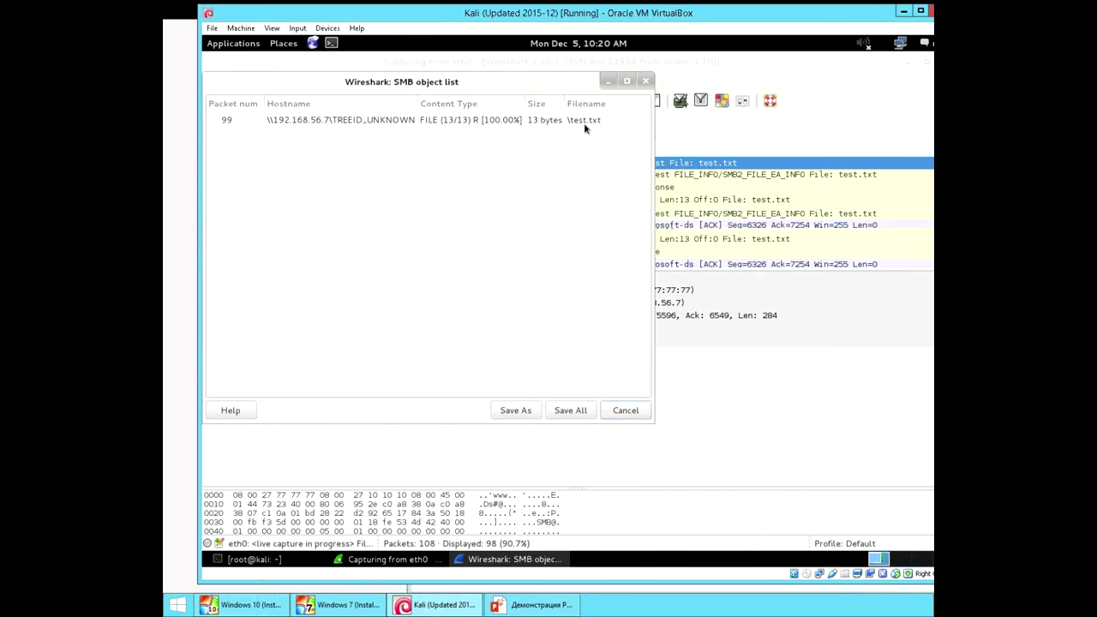
pyautogui.click(585, 126)
pyautogui.click(511, 415)
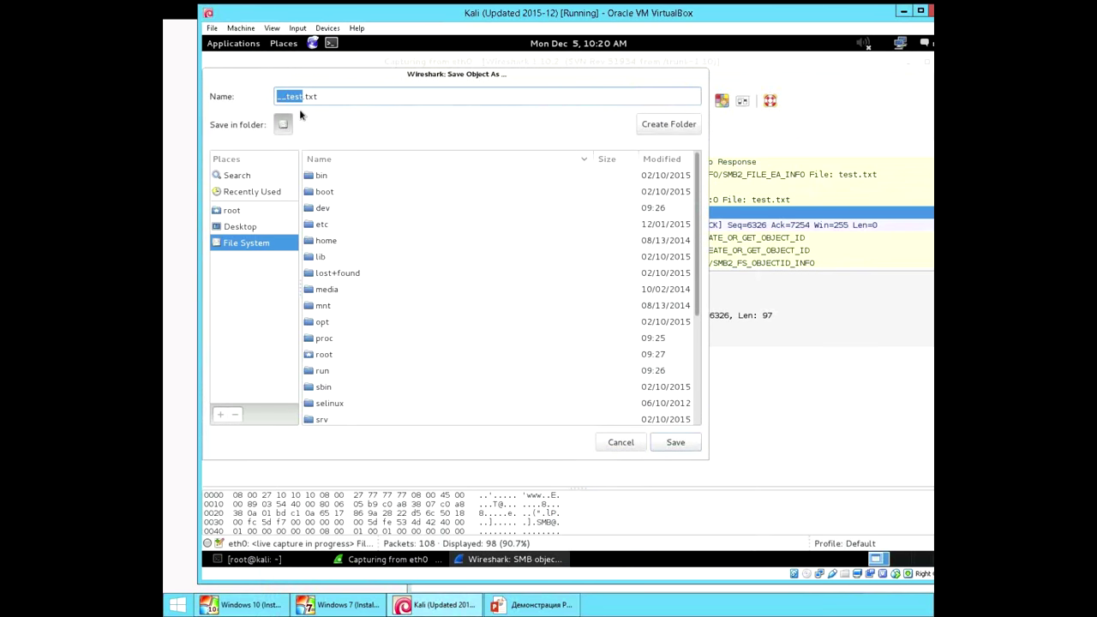
pyautogui.click(242, 230)
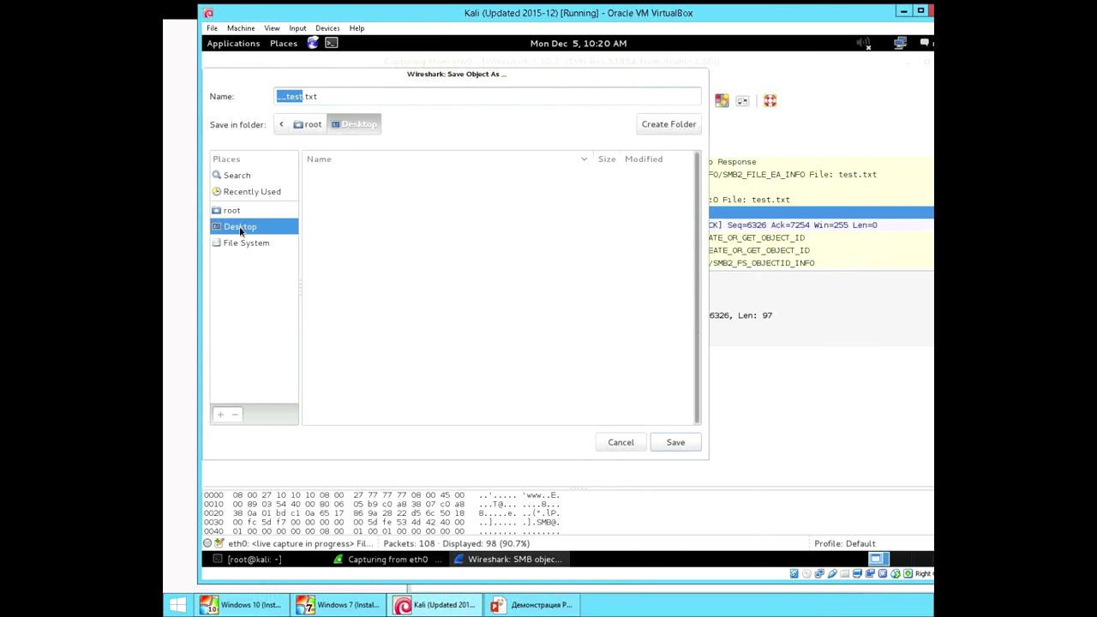
pyautogui.click(676, 443)
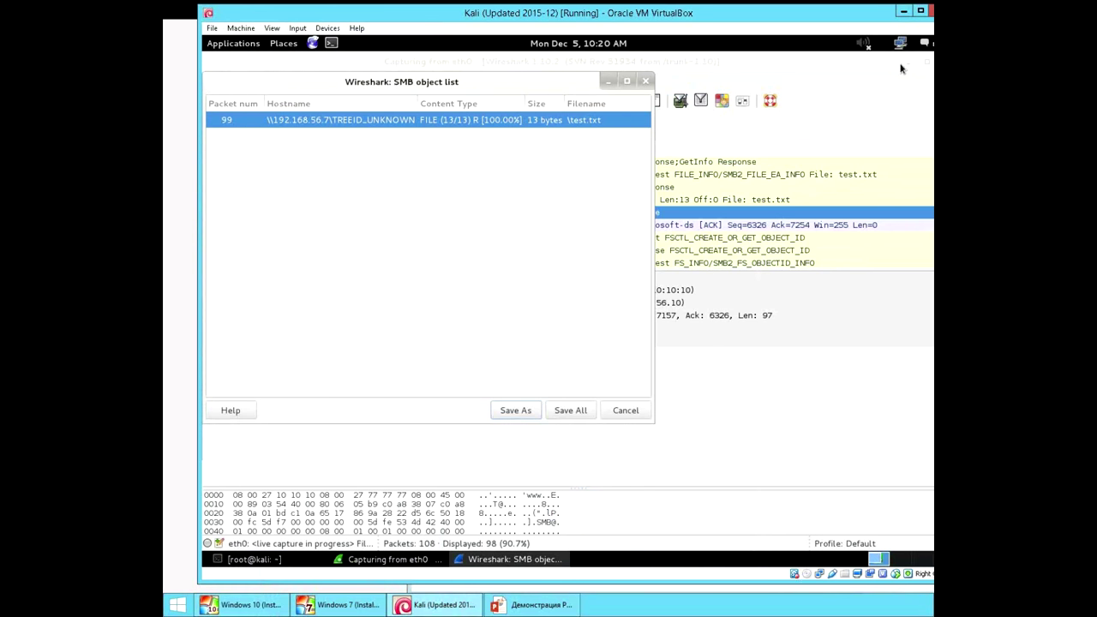
# - Open the saved test.txt on the desktop to confirm it contains "test", then close the SMB object list
pyautogui.hotkey('ctrl', 'alt', 'd')
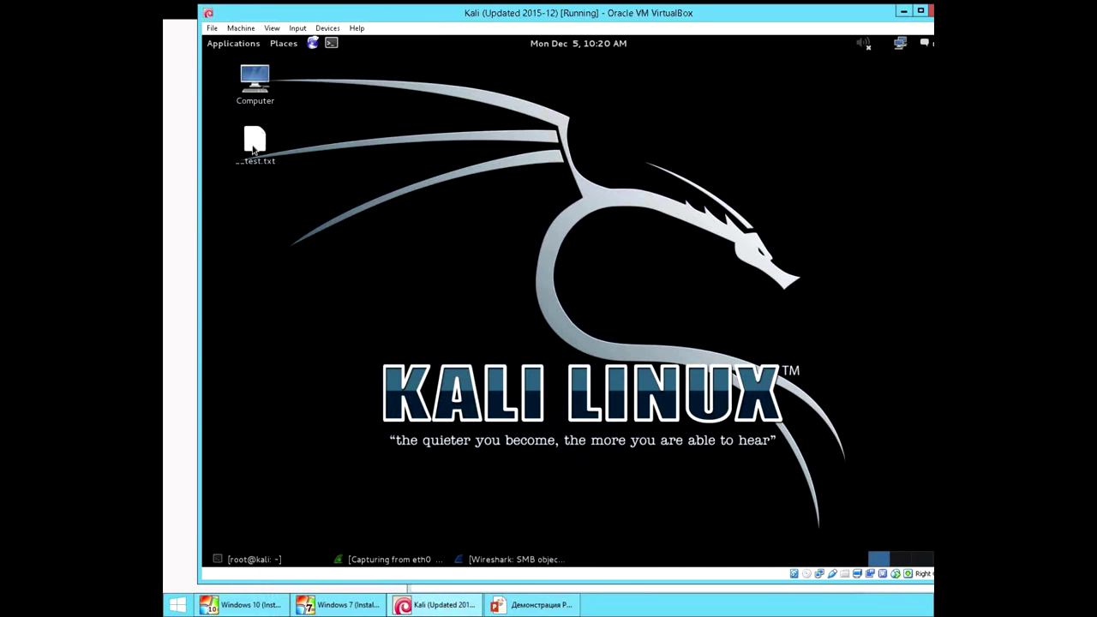
pyautogui.doubleClick(254, 144)
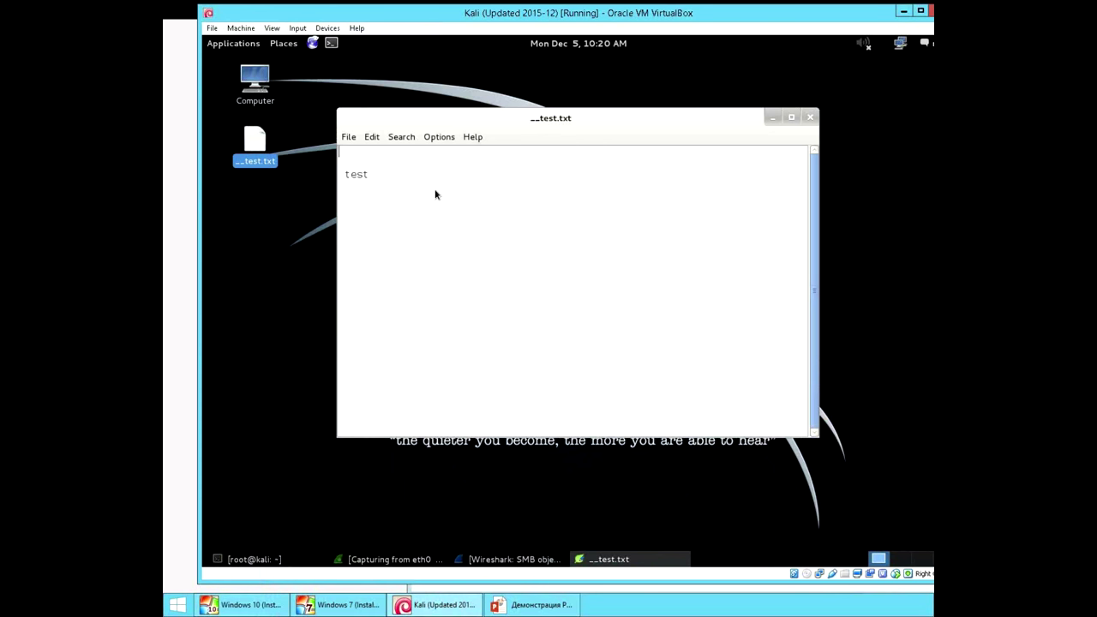
pyautogui.click(812, 119)
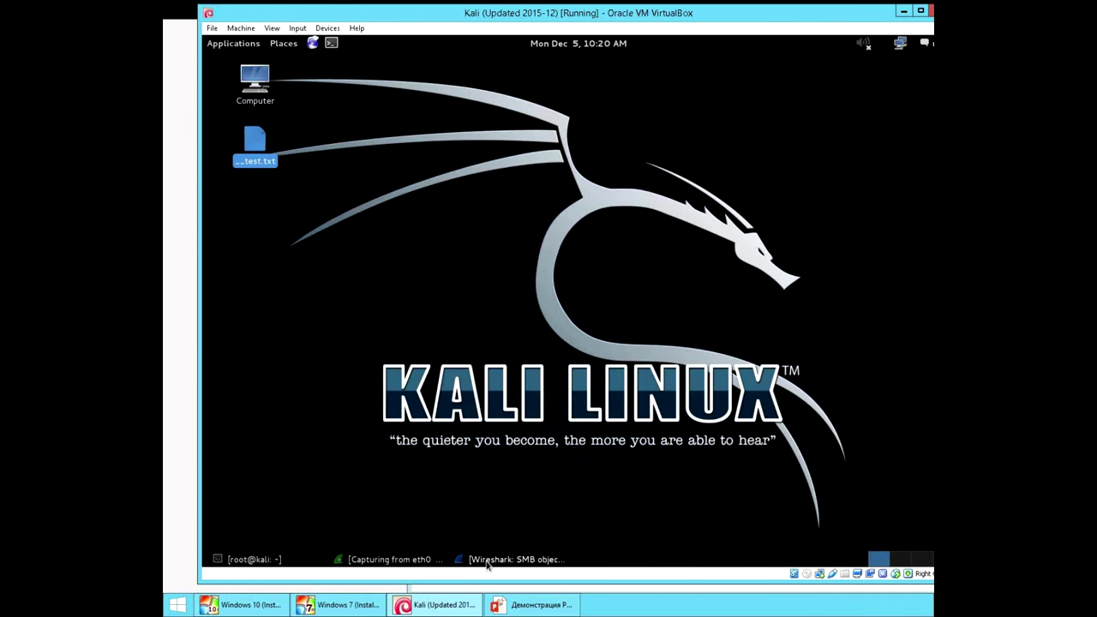
pyautogui.click(487, 561)
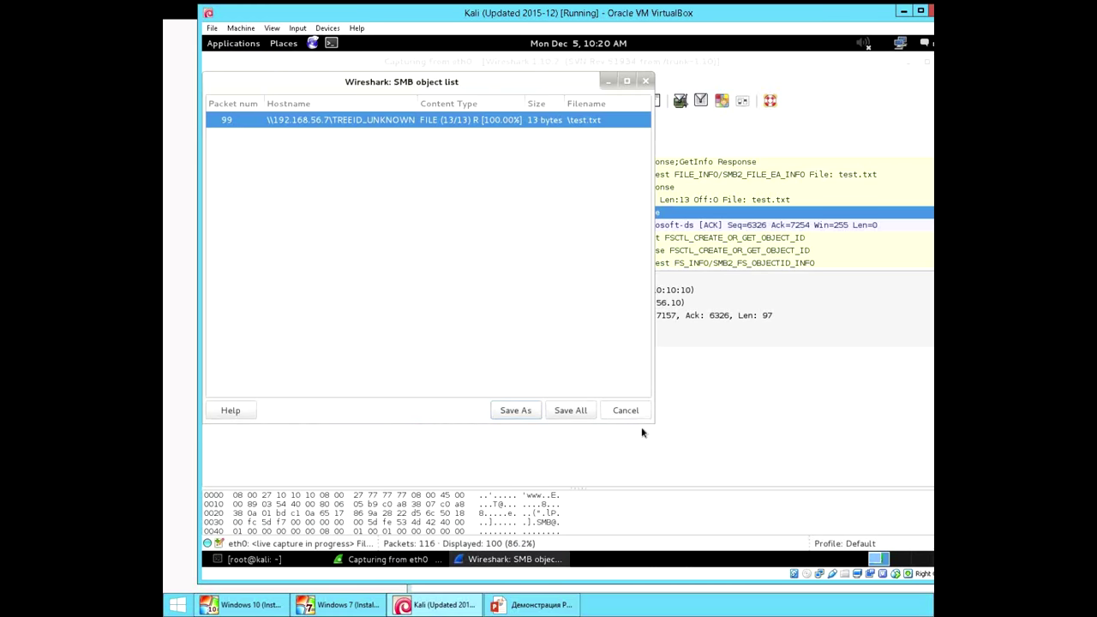
pyautogui.click(625, 411)
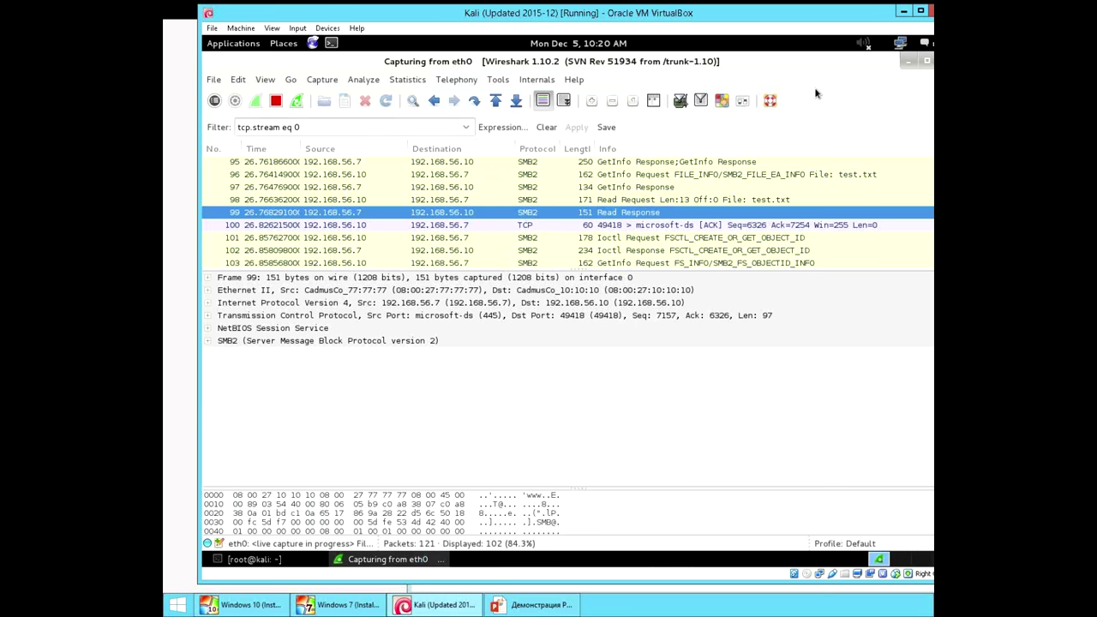
# - Minimize the Kali VM and advance the presentation to the integrity-attack slide
pyautogui.click(903, 15)
pyautogui.click(317, 82)
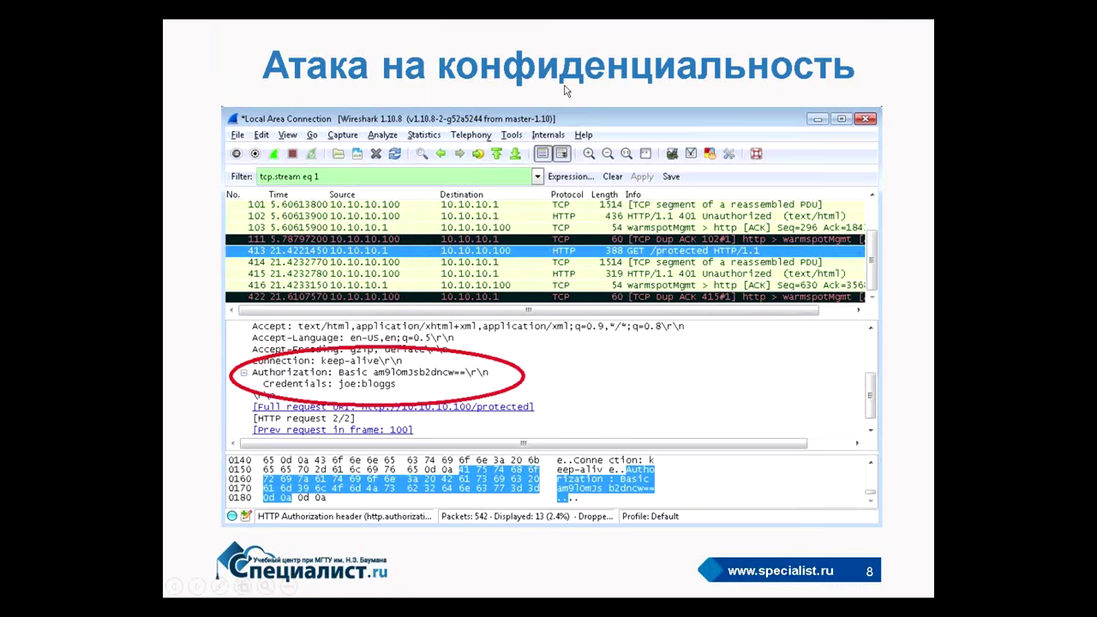
pyautogui.click(568, 91)
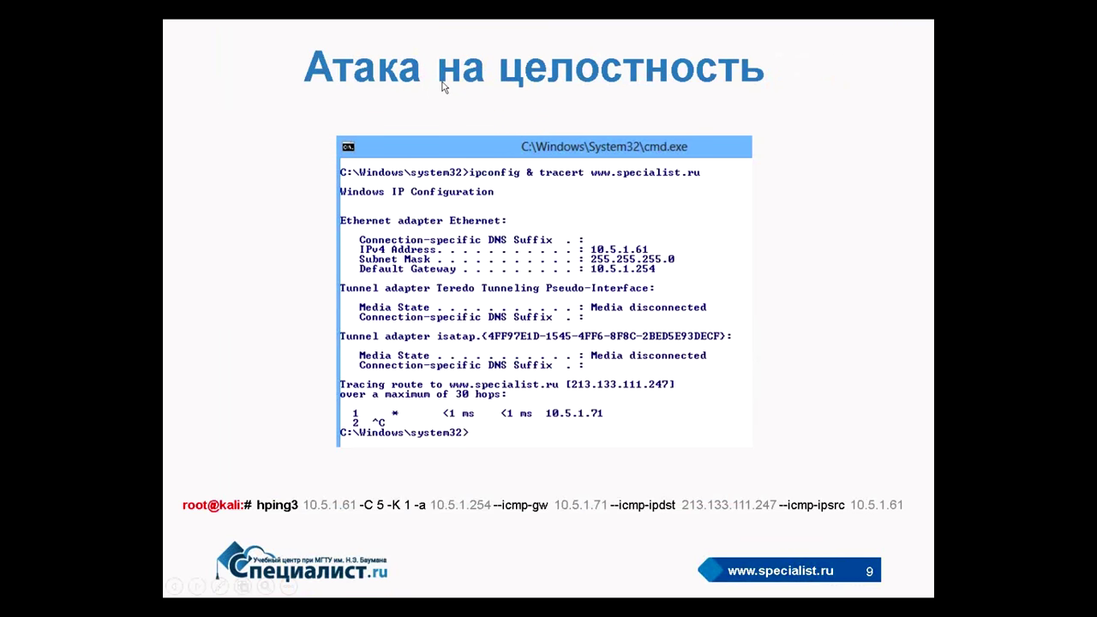
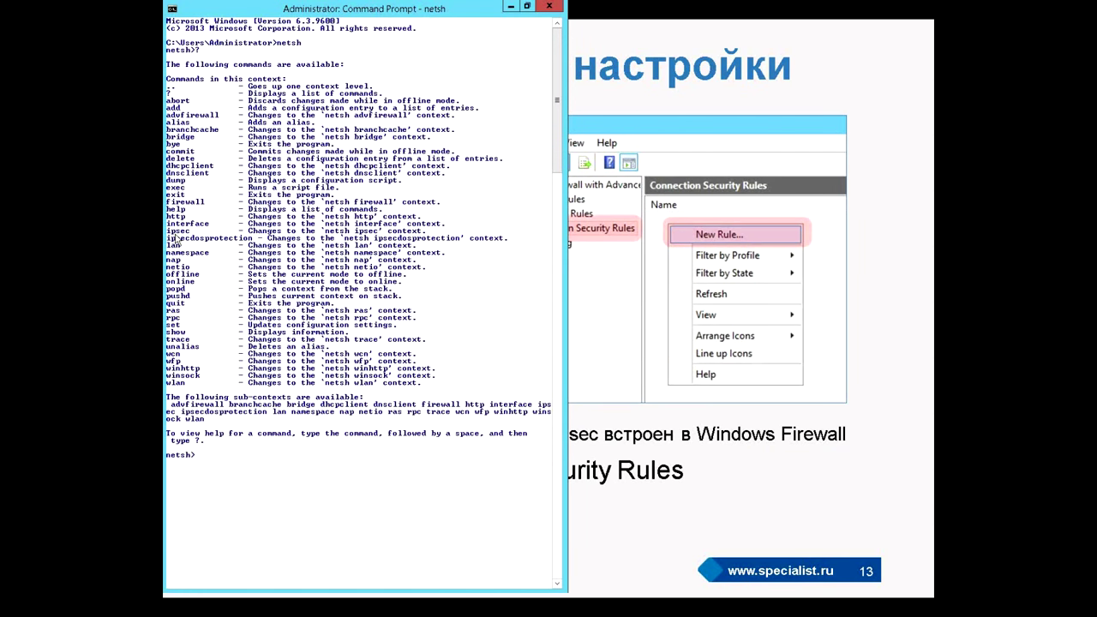
# - Enter the netsh ipsec context and list its commands and the dynamic subcommands
pyautogui.write('psec')
pyautogui.press('Return')
pyautogui.write('?')
pyautogui.press('Return')
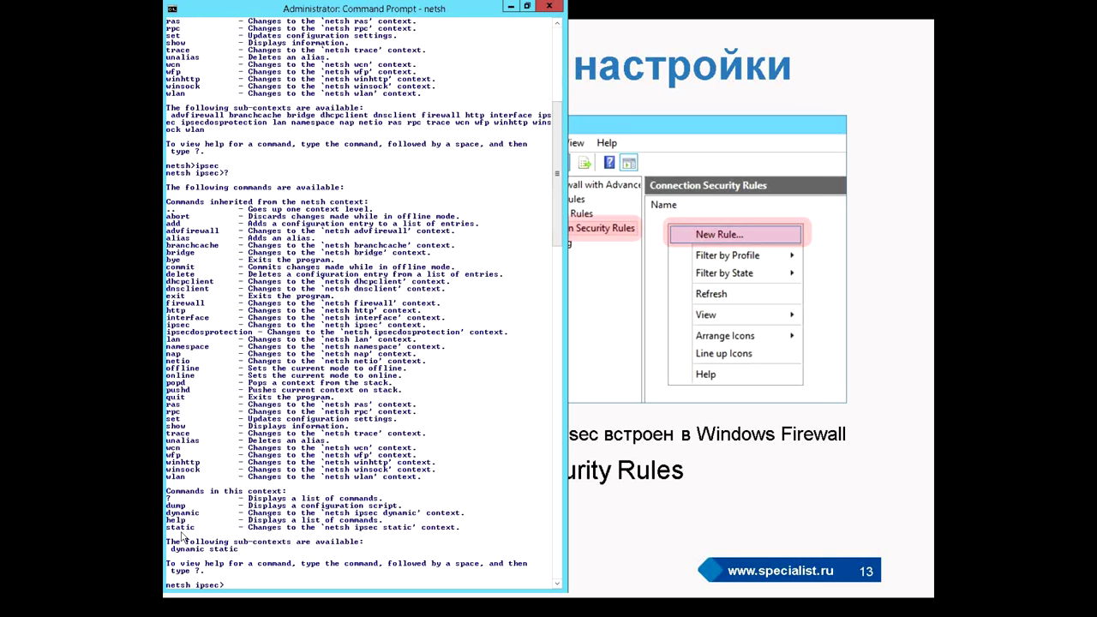
pyautogui.press('Return')
pyautogui.write('synami')
pyautogui.write('c')
pyautogui.press('Return')
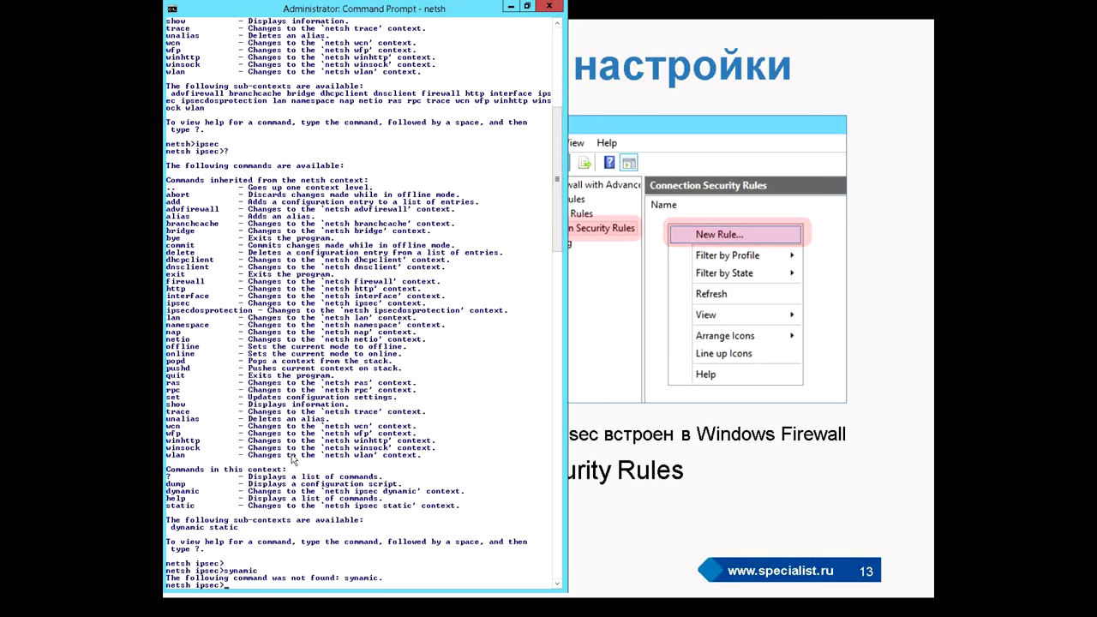
pyautogui.write('dynamic ?')
pyautogui.press('Return')
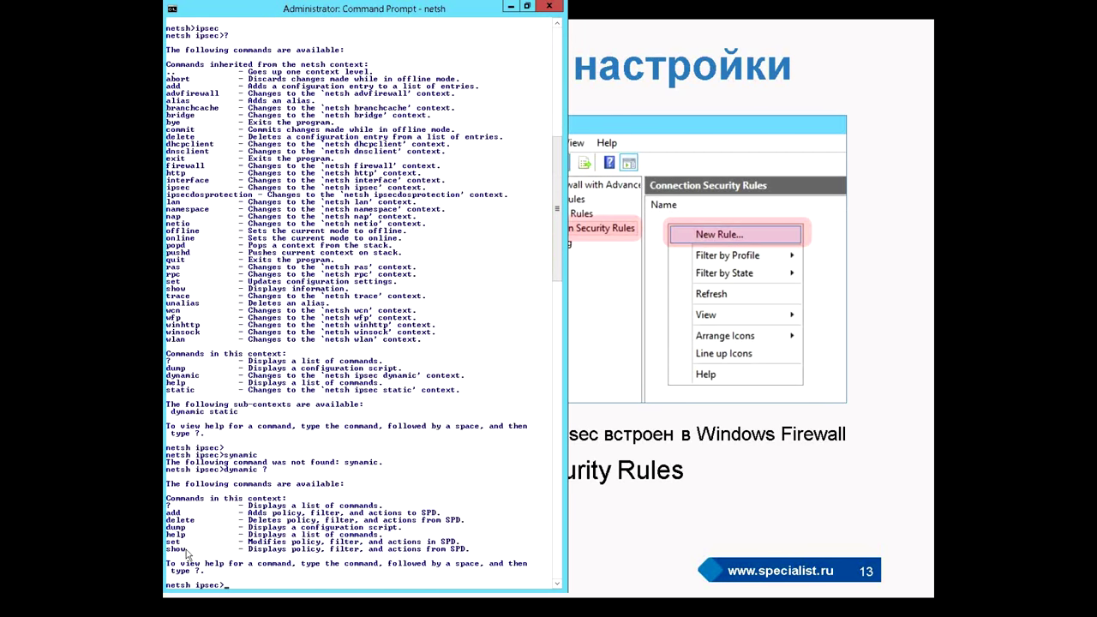
# - List the dynamic add commands, then show the parameters and example for static add policy
pyautogui.press('Up')
pyautogui.press('BackSpace')
pyautogui.write('add')
pyautogui.press('Return')
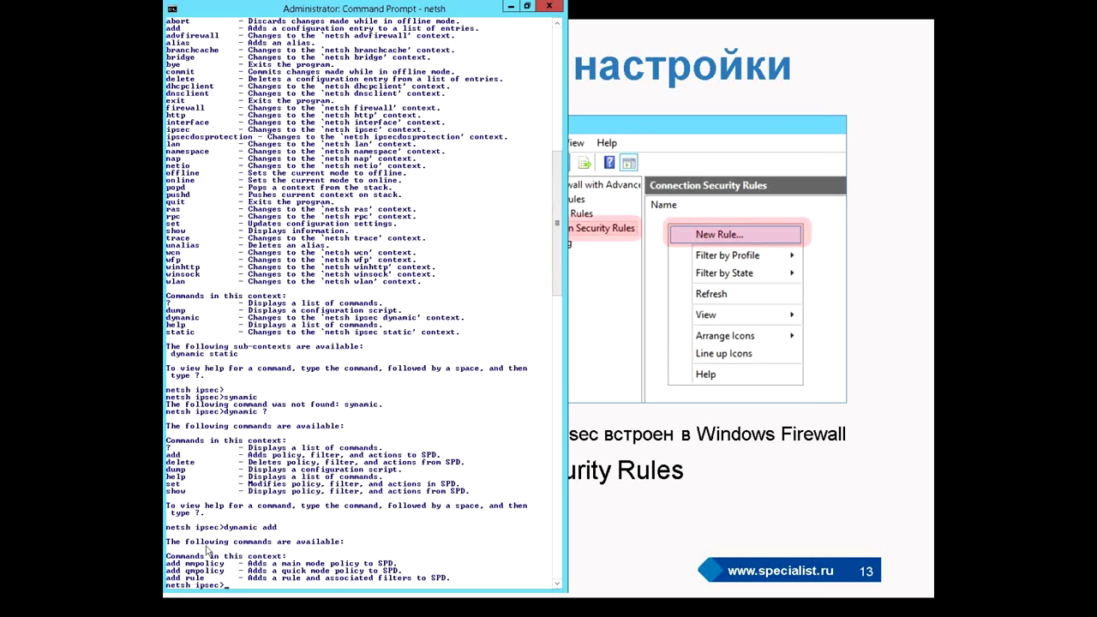
pyautogui.press('Up')
pyautogui.press('Left')
pyautogui.press('Left')
pyautogui.press('Left')
pyautogui.press('Left')
pyautogui.press('BackSpace')
pyautogui.press('BackSpace')
pyautogui.press('BackSpace')
pyautogui.press('BackSpace')
pyautogui.press('BackSpace')
pyautogui.press('BackSpace')
pyautogui.press('BackSpace')
pyautogui.write('static add policy ?')
pyautogui.press('Return')
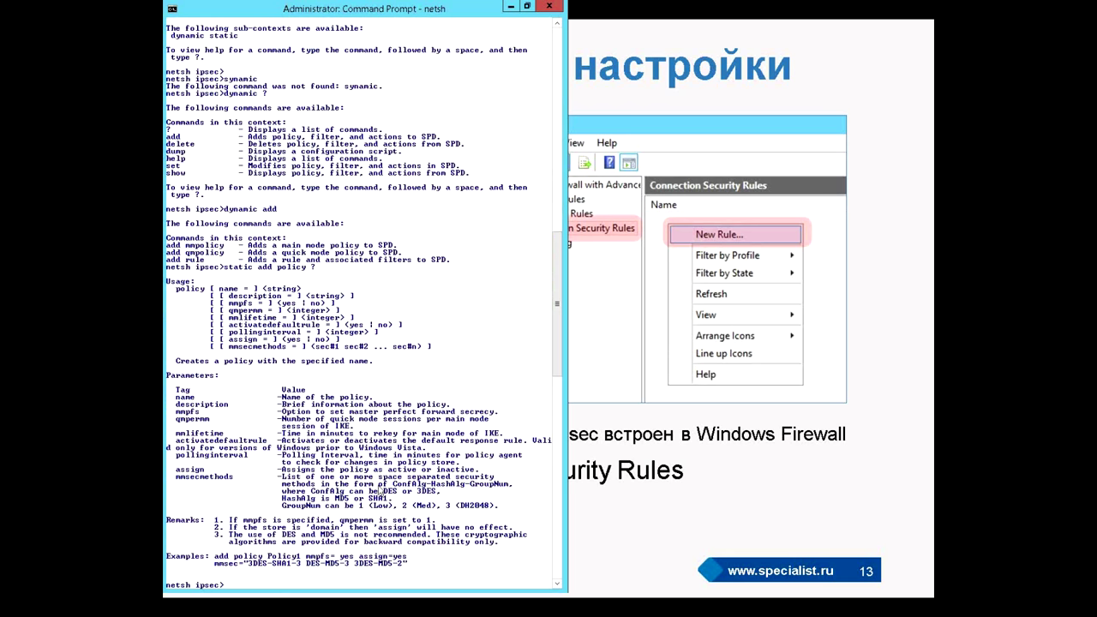
pyautogui.scroll(-4, 378, 491)
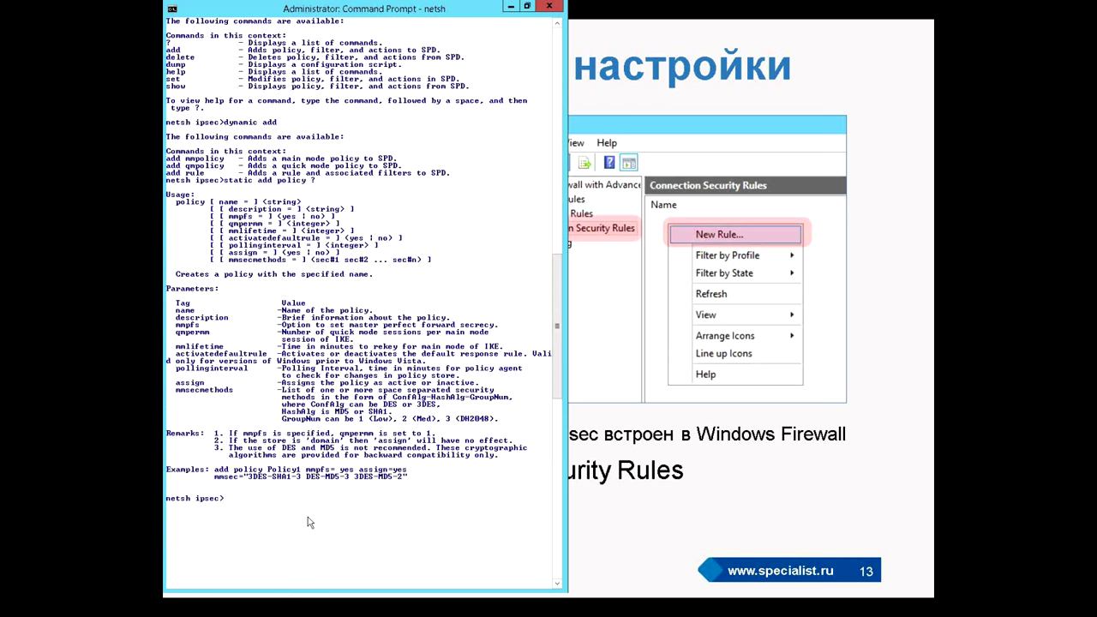
# - Exit netsh and launch the Local Security Policy console with secpol.msc
pyautogui.write('exit')
pyautogui.press('Return')
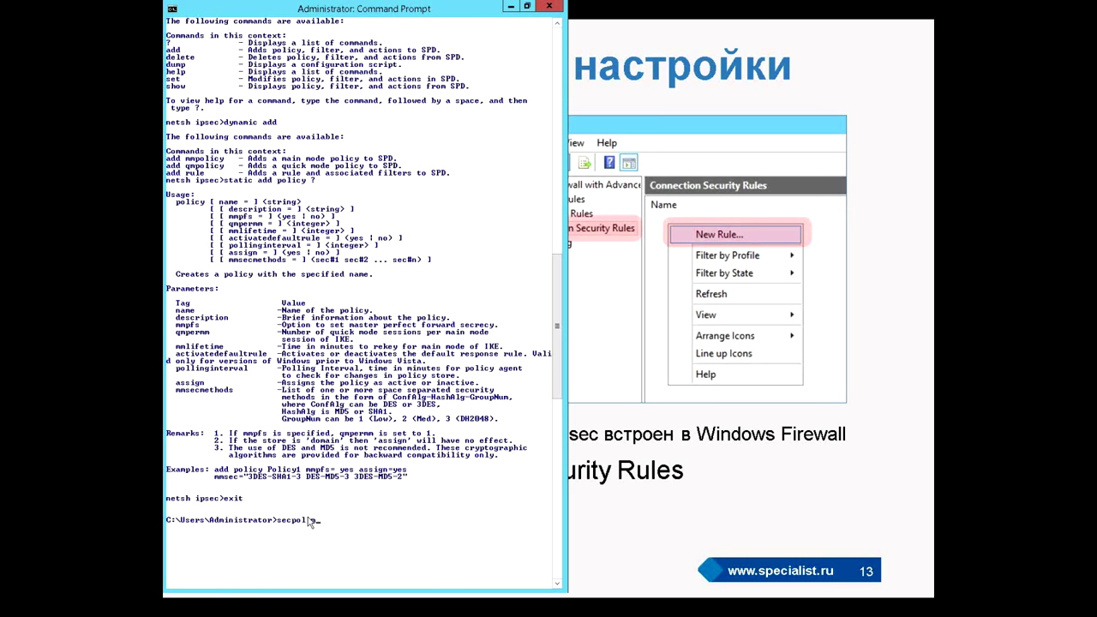
pyautogui.write('secpol.msc')
pyautogui.press('Return')
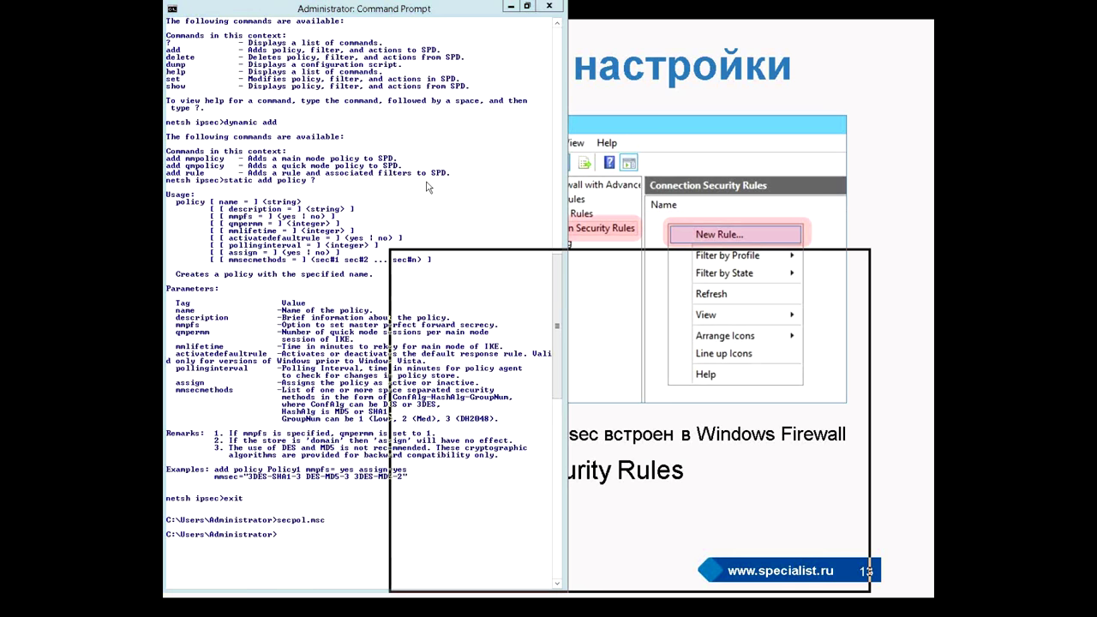
# - Check that IP Security Policies on Local Computer is empty, close the console, and minimize Command Prompt
pyautogui.click(342, 300)
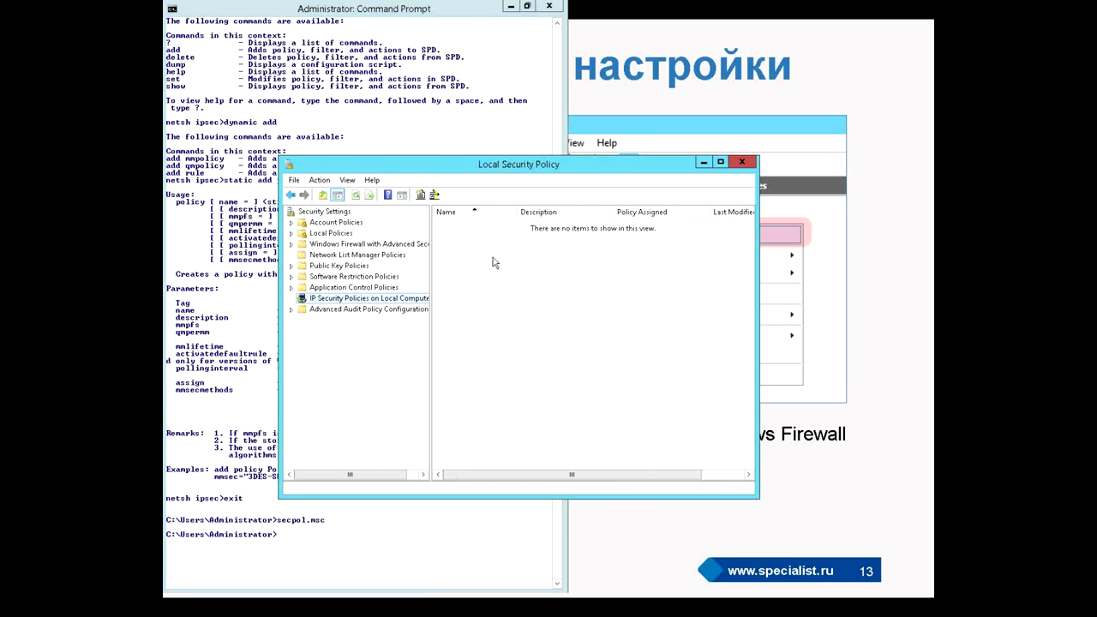
pyautogui.rightClick(390, 300)
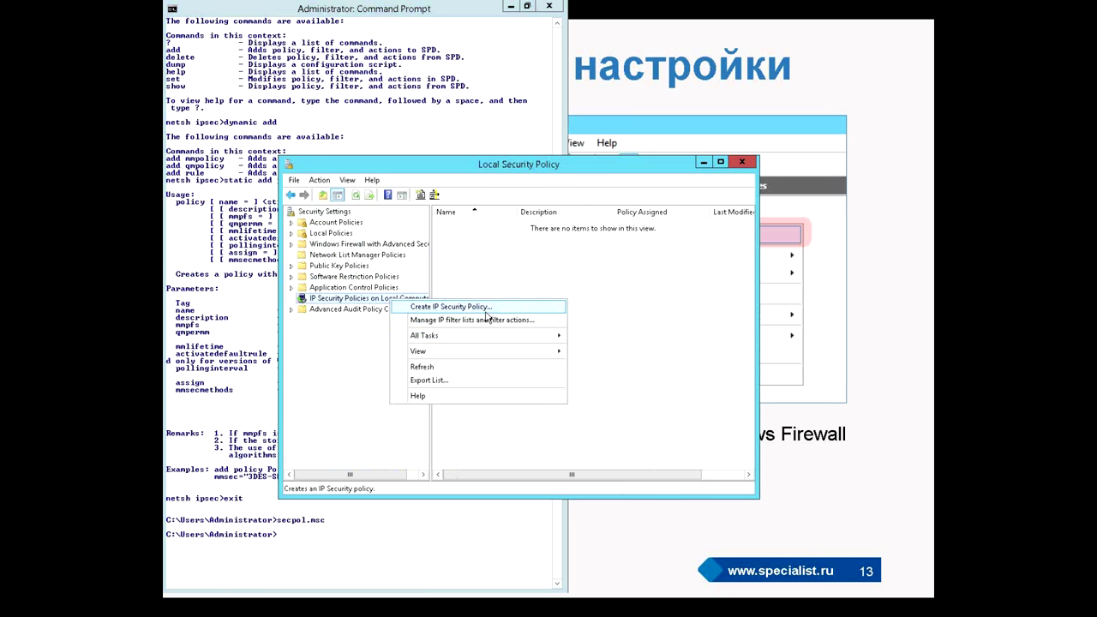
pyautogui.click(679, 271)
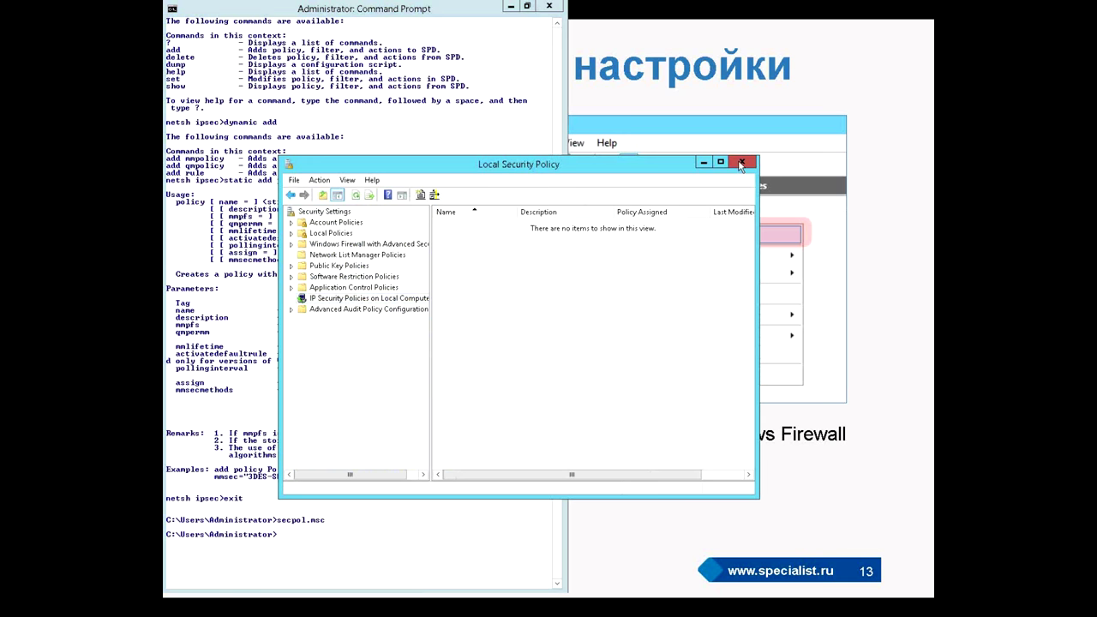
pyautogui.click(741, 162)
pyautogui.click(511, 7)
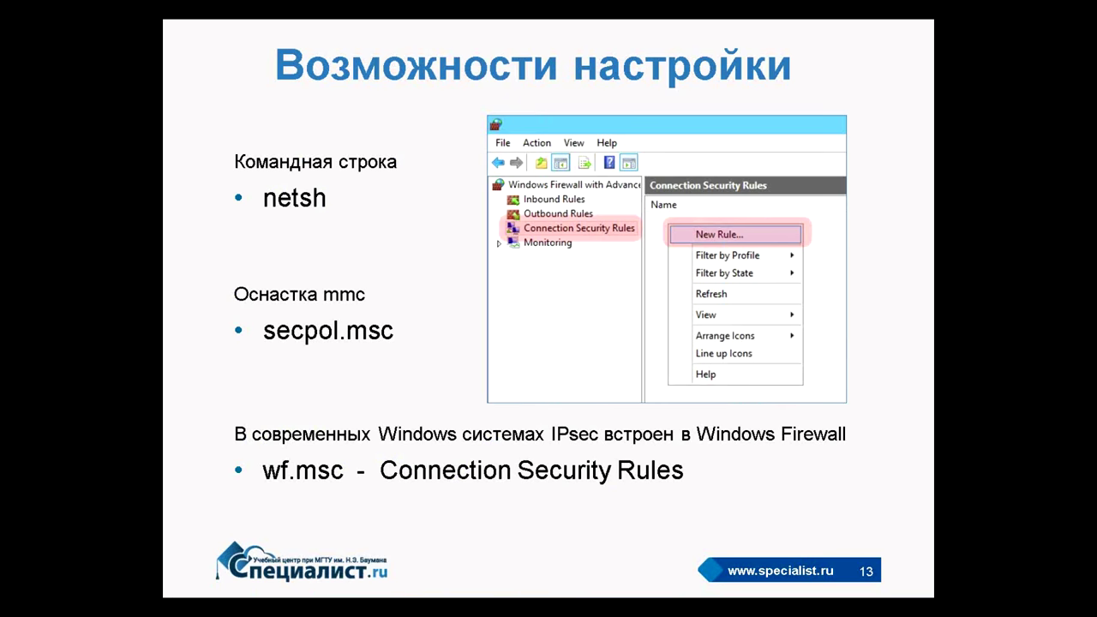
# - On the Windows 10 VM, close Services and launch wf.msc from Command Prompt
pyautogui.hotkey('alt', 'Tab')
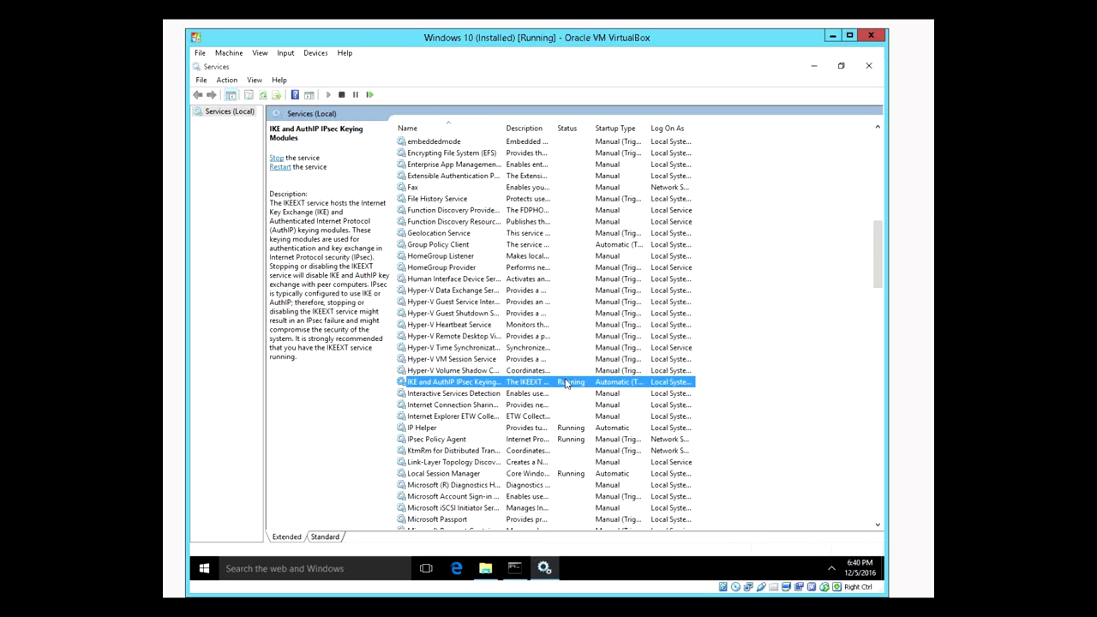
pyautogui.click(869, 67)
pyautogui.click(626, 438)
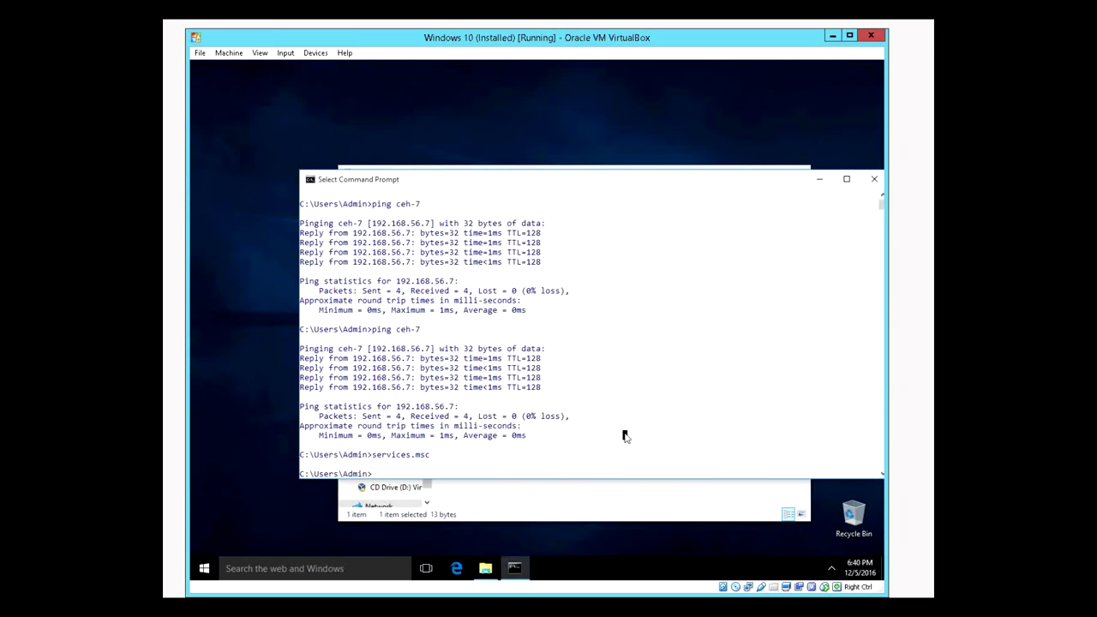
pyautogui.write('wf.msc')
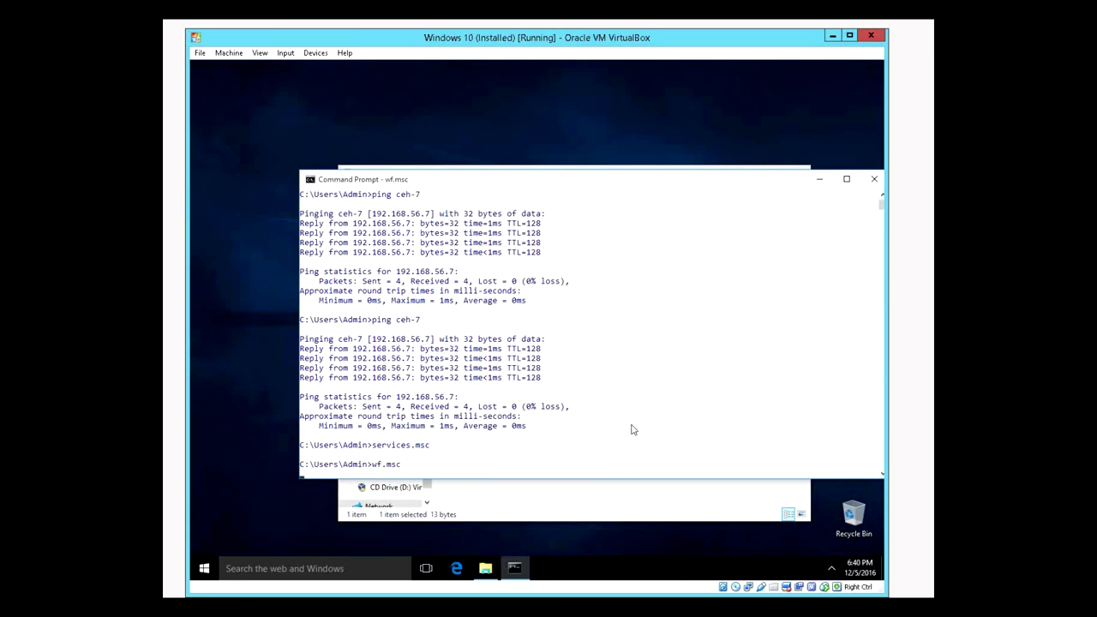
pyautogui.press('Return')
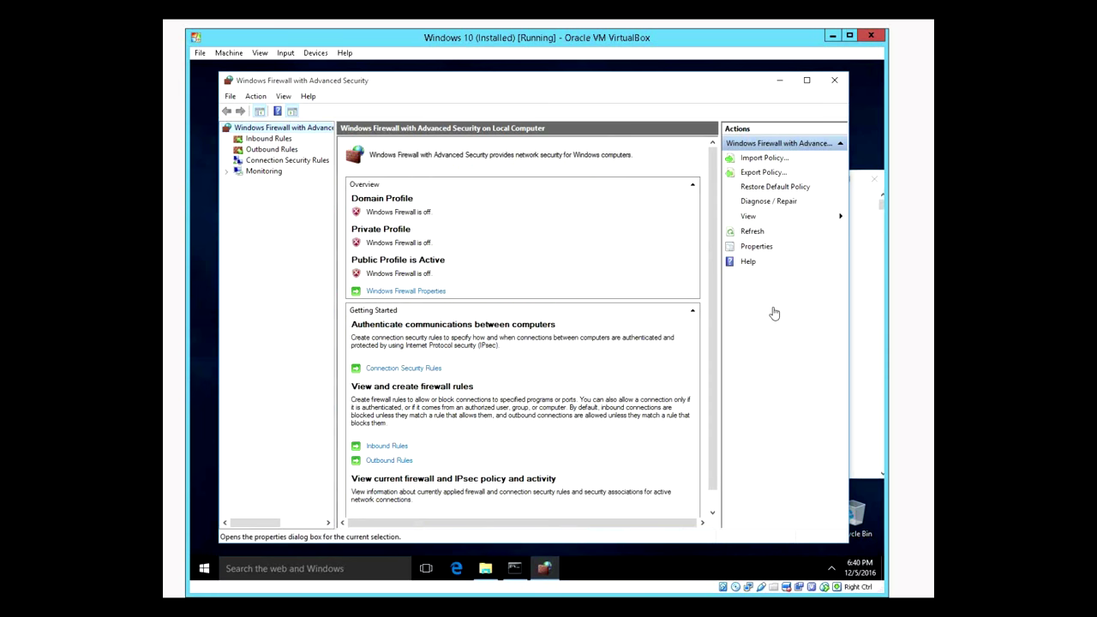
# - Set Firewall state to On for the Domain, Private and Public profiles
pyautogui.click(756, 246)
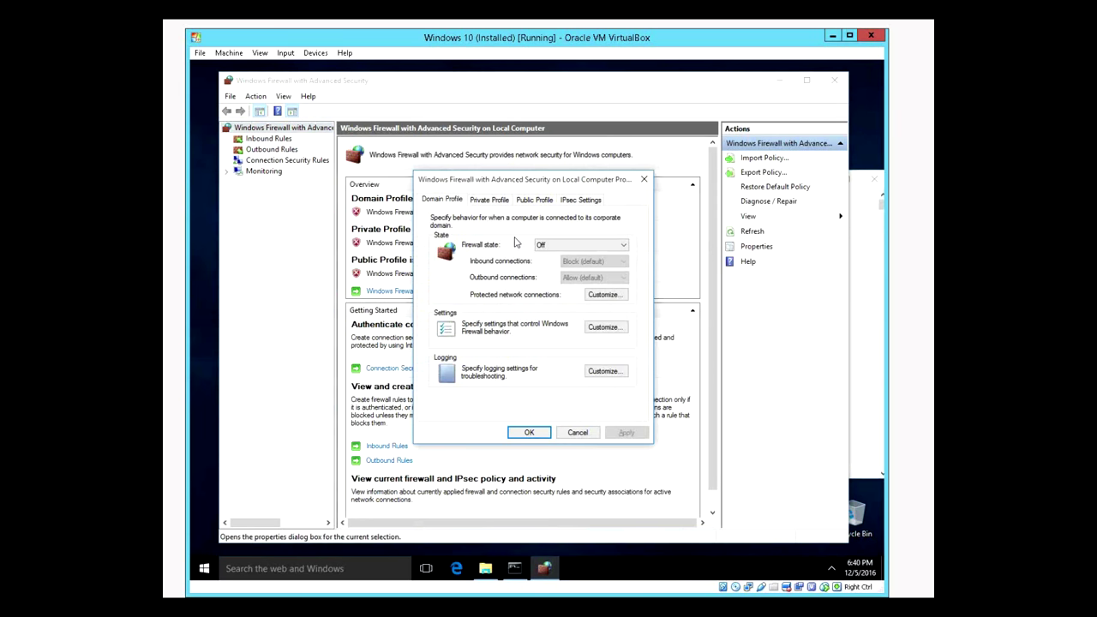
pyautogui.click(565, 253)
pyautogui.click(565, 255)
pyautogui.click(490, 199)
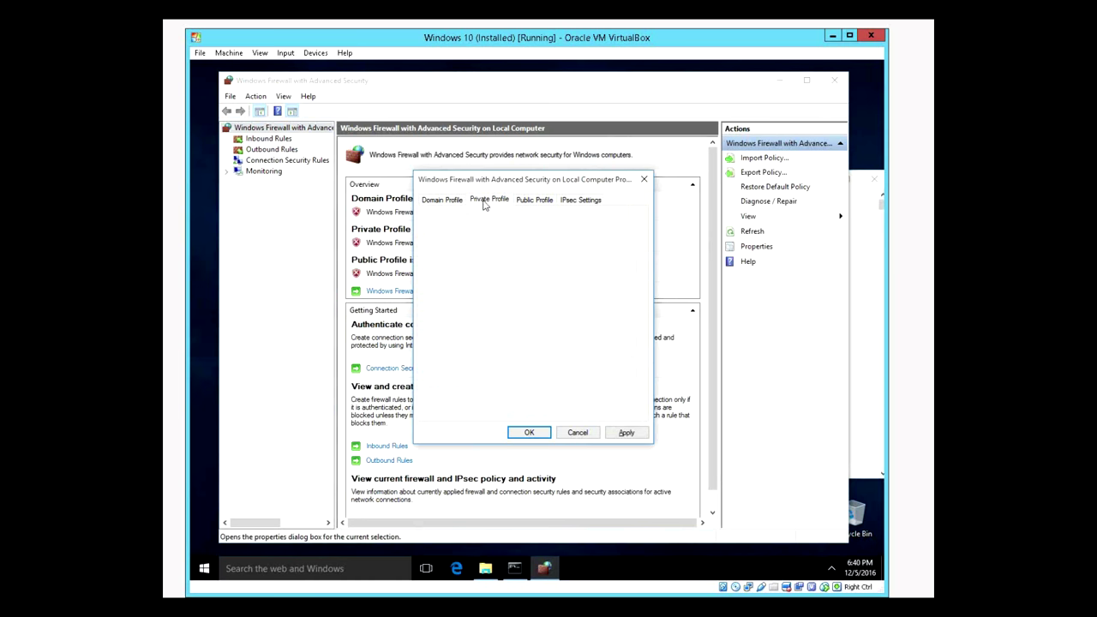
pyautogui.click(551, 246)
pyautogui.click(565, 253)
pyautogui.click(534, 200)
pyautogui.click(558, 245)
pyautogui.click(565, 254)
# - Inspect the key exchange encryption algorithms in Customize IPsec Defaults, leaving key exchange on Default
pyautogui.click(579, 199)
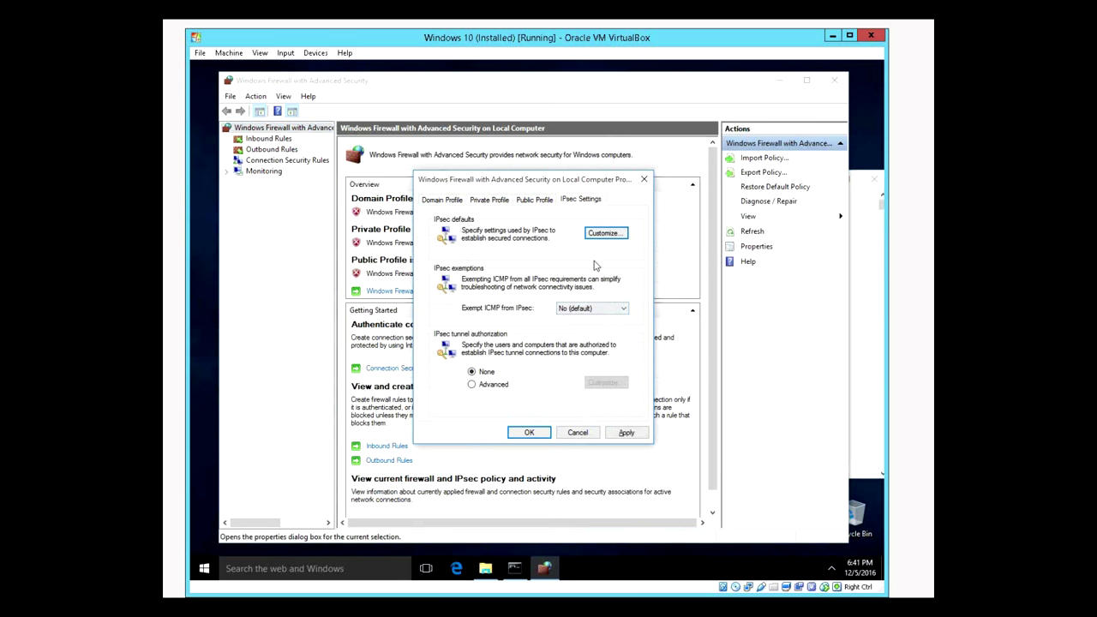
pyautogui.click(604, 234)
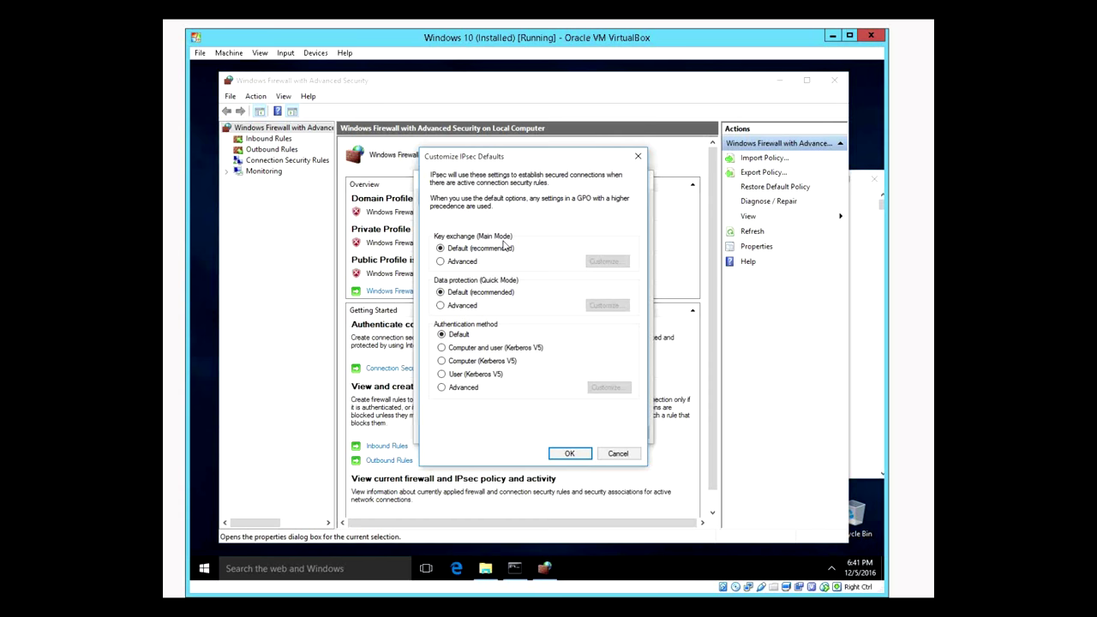
pyautogui.click(462, 263)
pyautogui.click(607, 261)
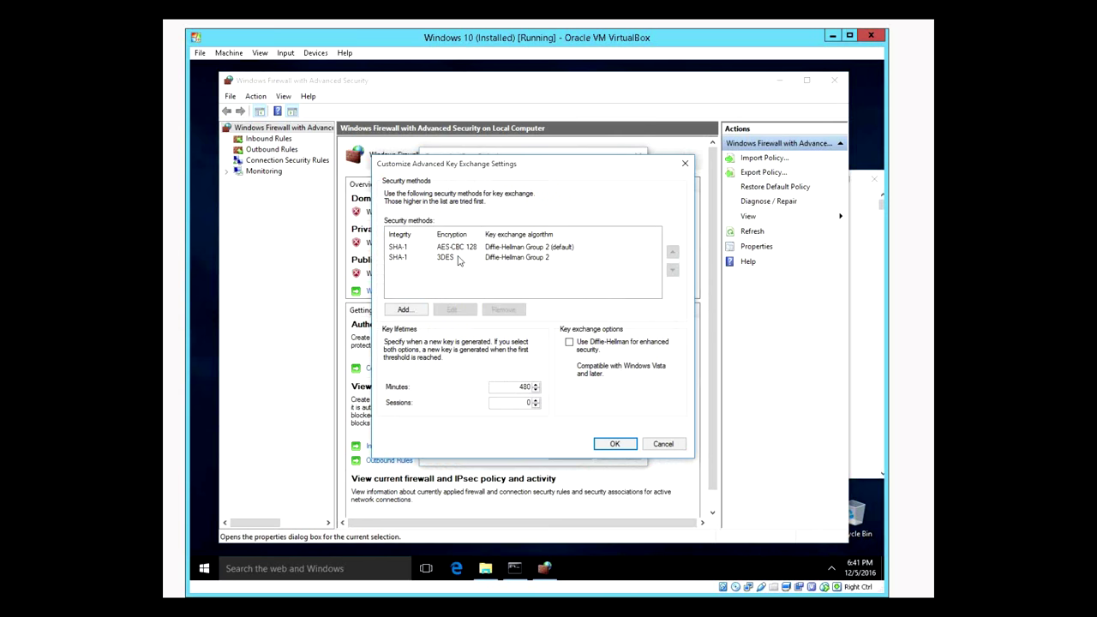
pyautogui.click(408, 311)
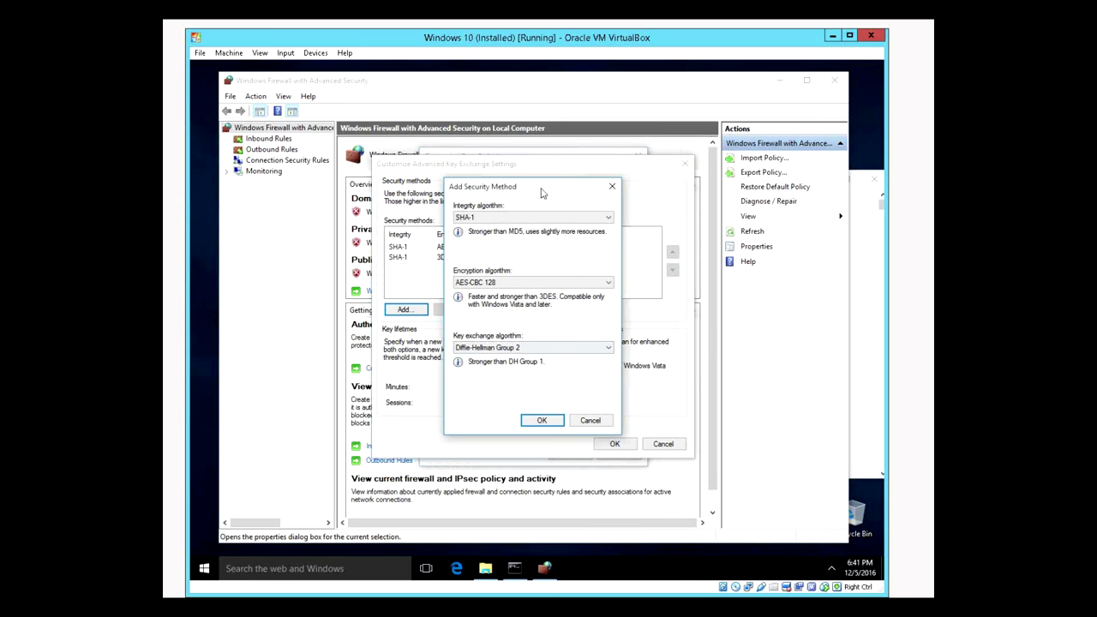
pyautogui.moveTo(544, 192); pyautogui.dragTo(635, 193)
pyautogui.click(617, 286)
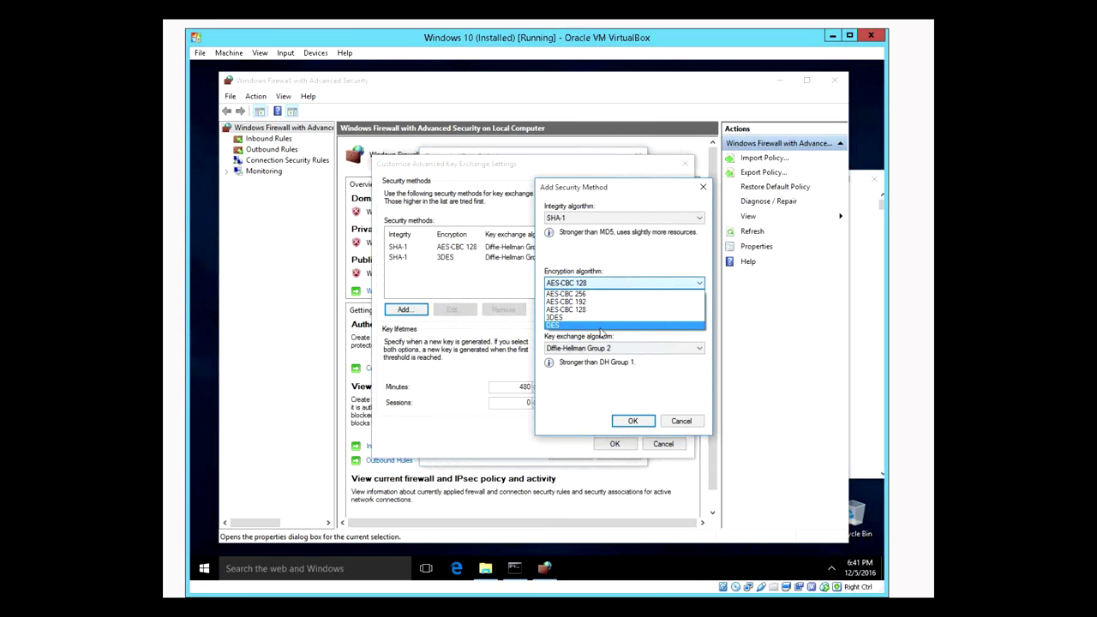
pyautogui.click(683, 422)
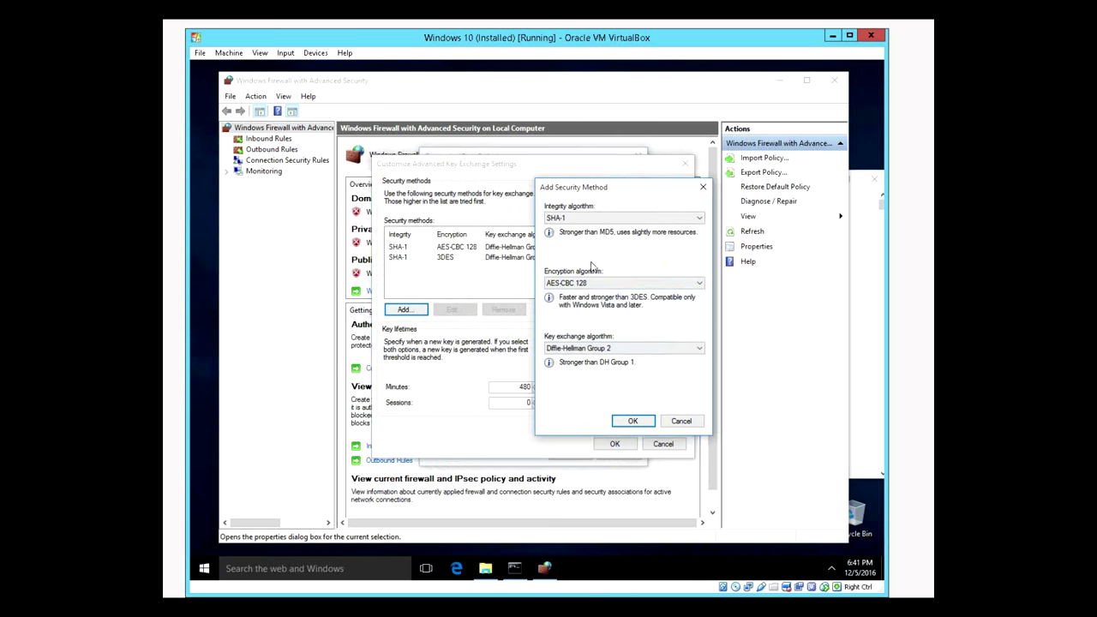
pyautogui.click(681, 421)
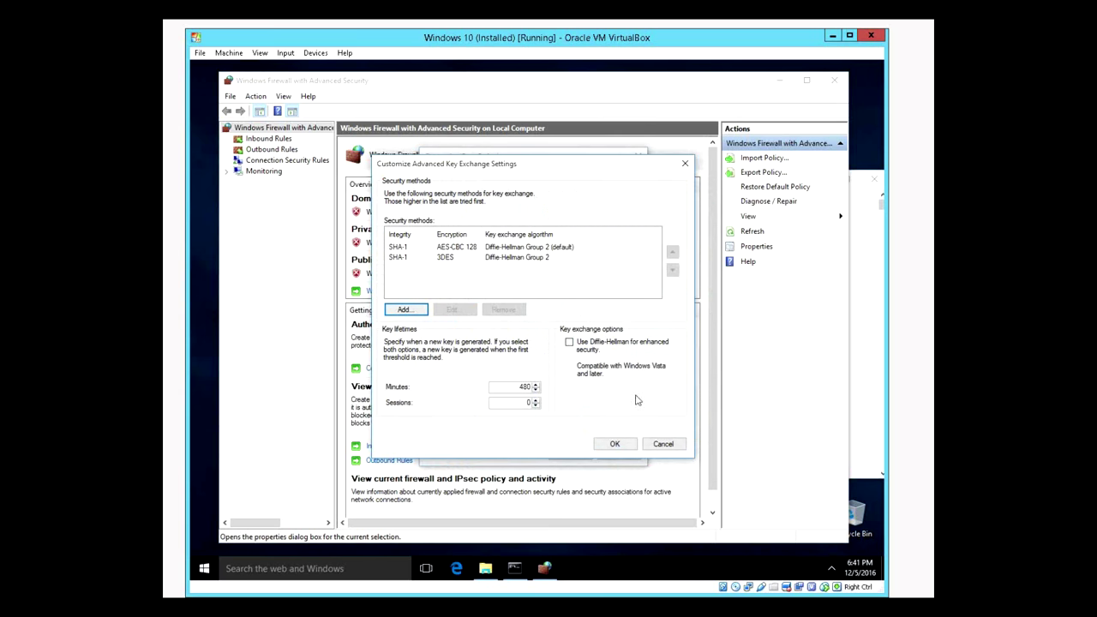
pyautogui.click(665, 444)
pyautogui.click(466, 249)
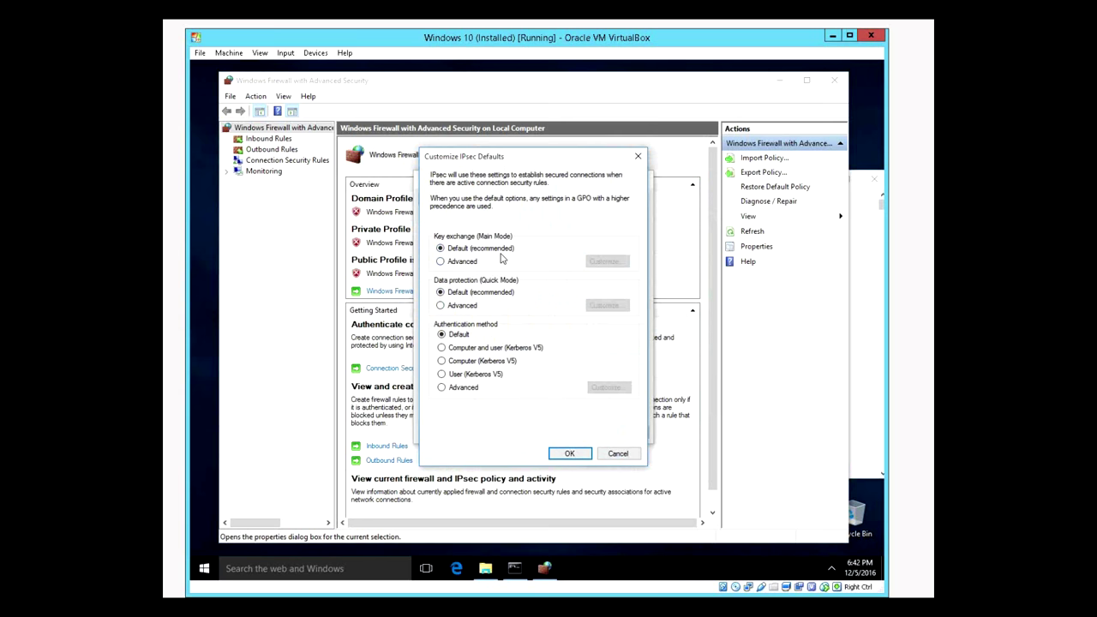
# - In advanced data protection settings, move AH above ESP for data integrity
pyautogui.click(474, 306)
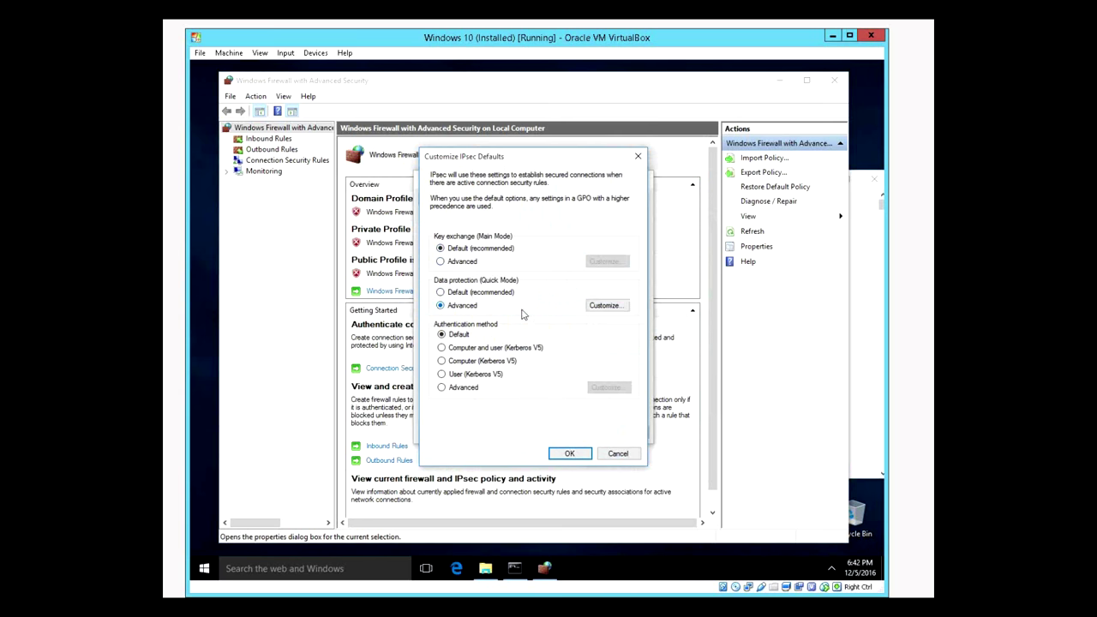
pyautogui.click(609, 306)
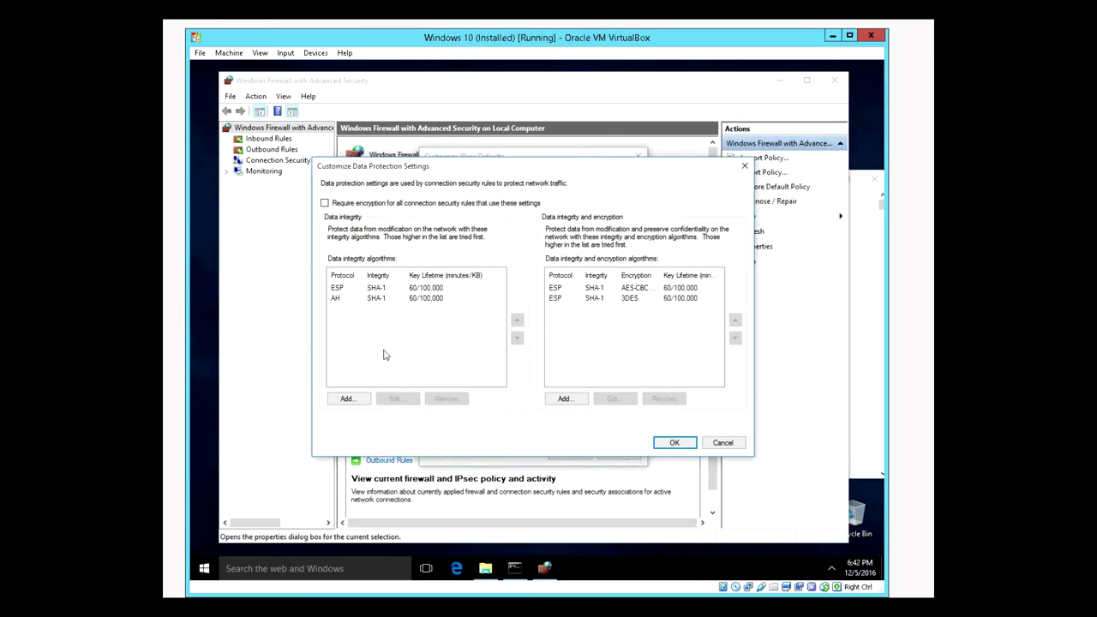
pyautogui.click(339, 298)
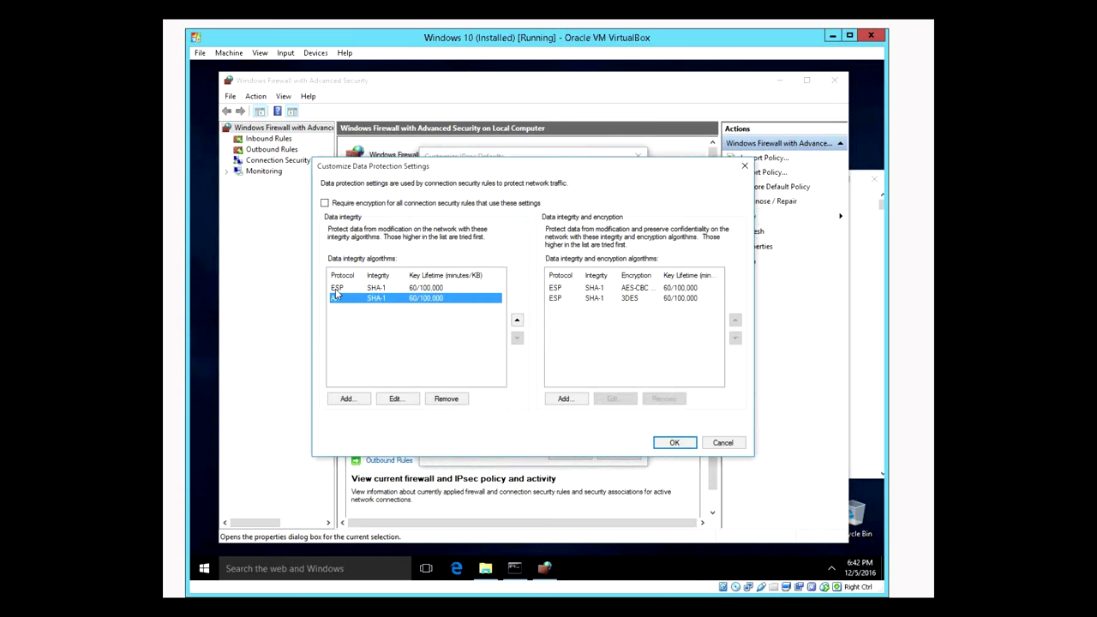
pyautogui.click(517, 320)
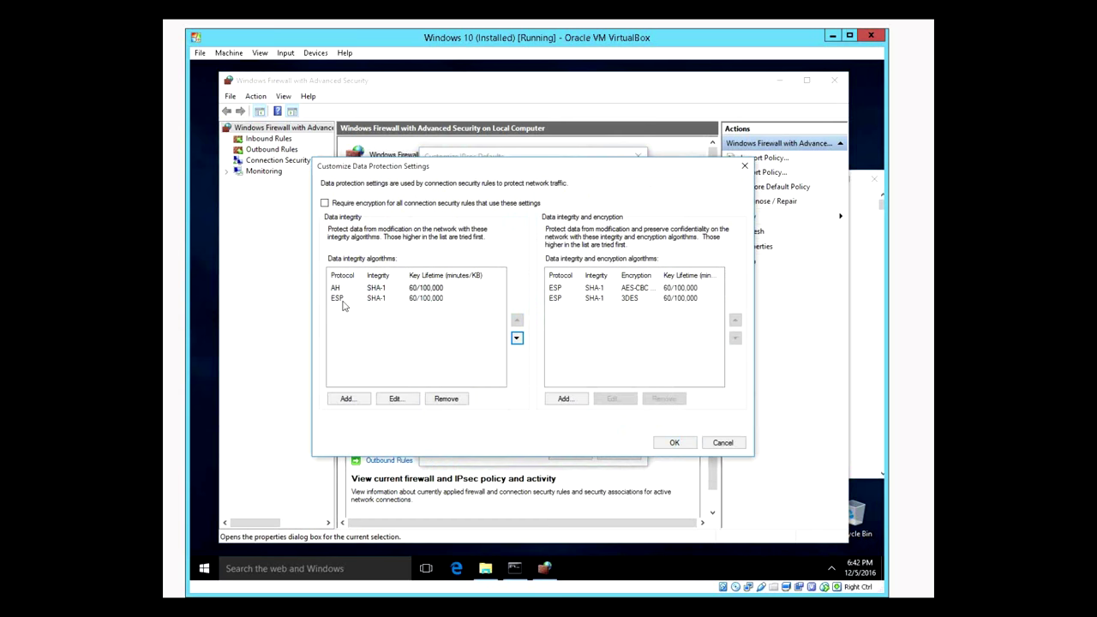
pyautogui.click(676, 444)
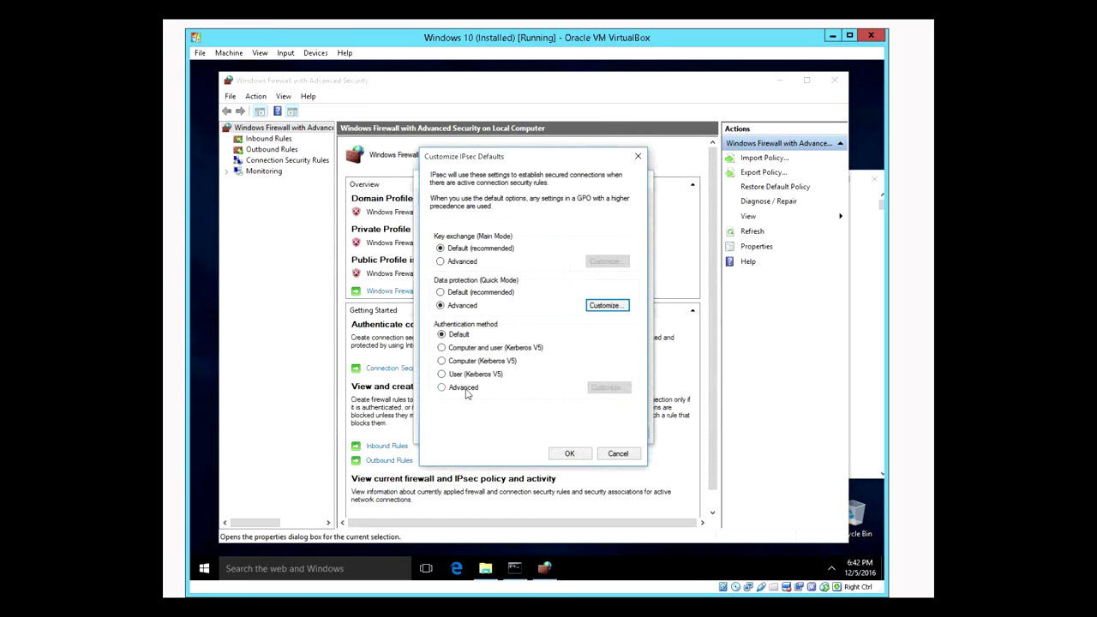
# - Replace Kerberos V5 with preshared-key first authentication, enter the key, and save the firewall properties
pyautogui.click(464, 388)
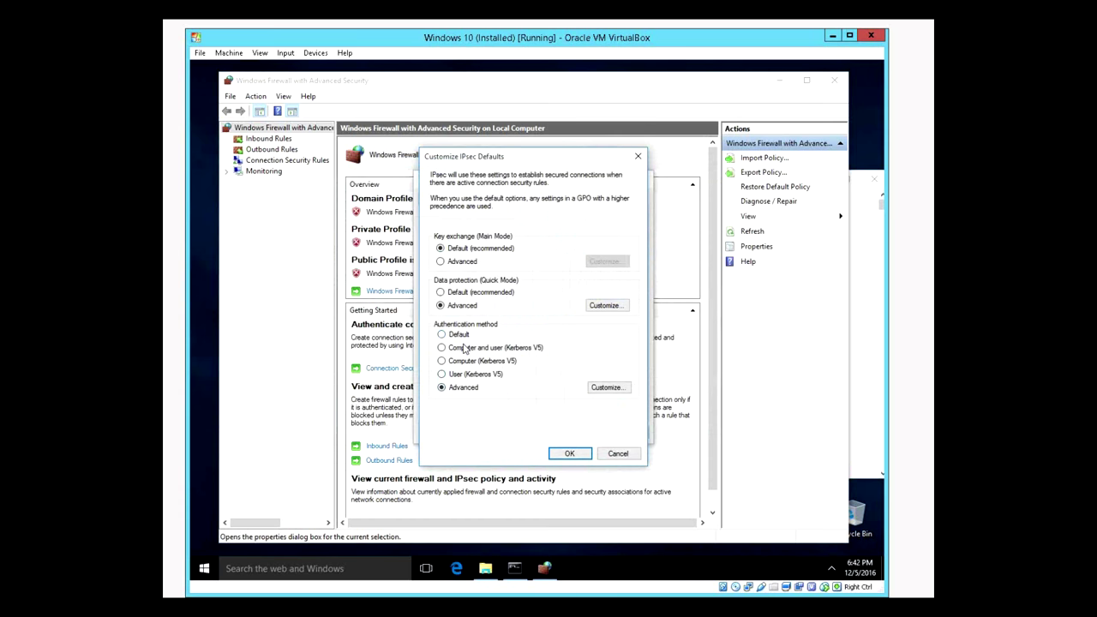
pyautogui.click(609, 389)
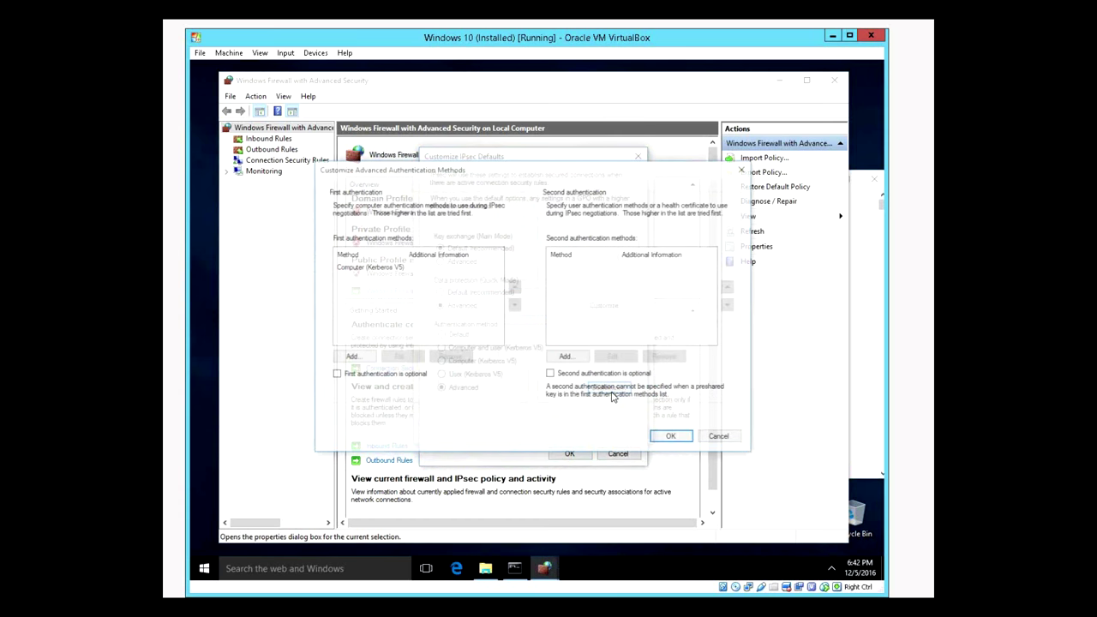
pyautogui.click(373, 269)
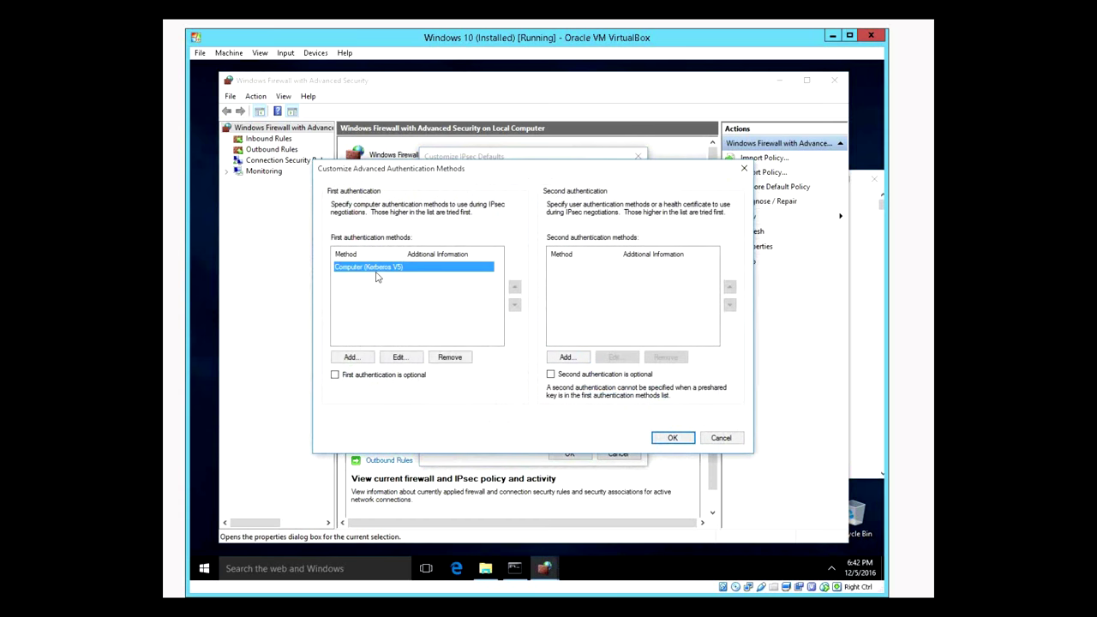
pyautogui.click(399, 358)
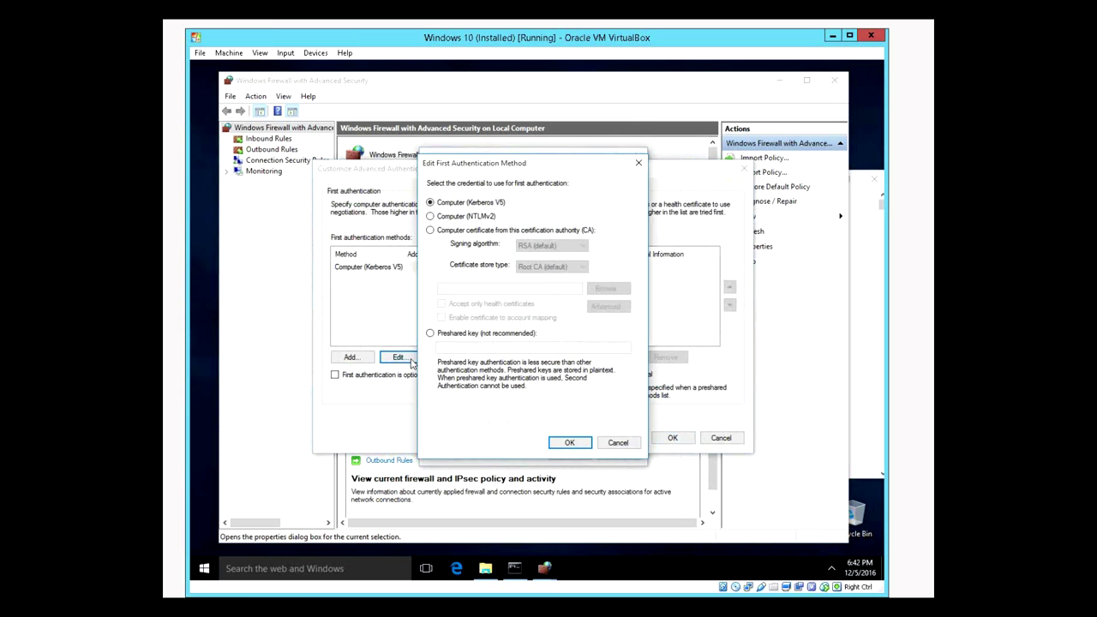
pyautogui.click(463, 333)
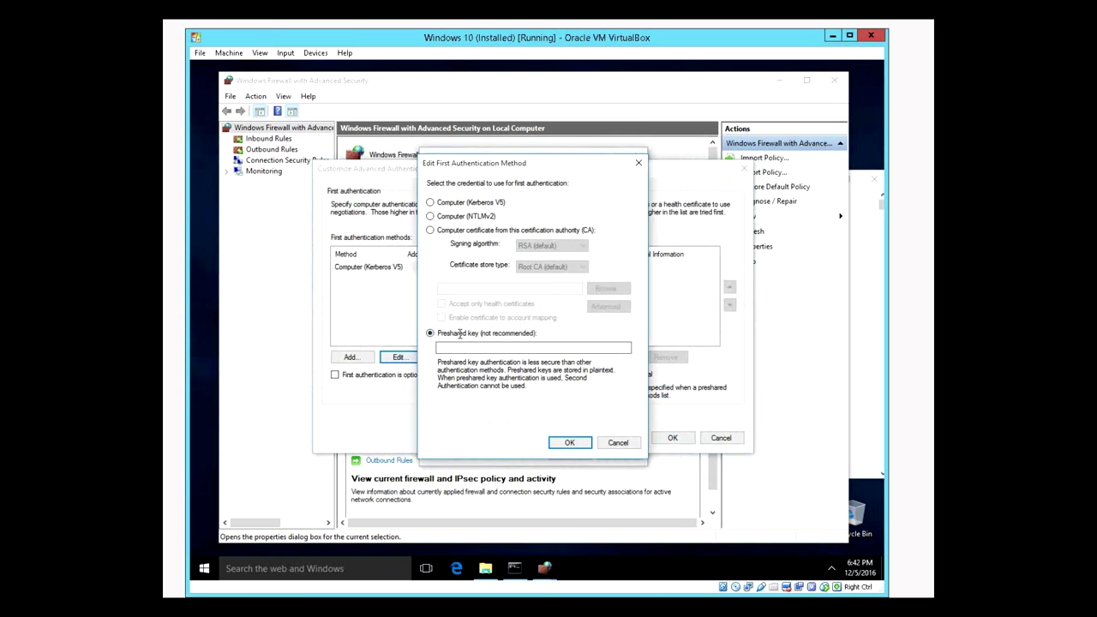
pyautogui.click(569, 442)
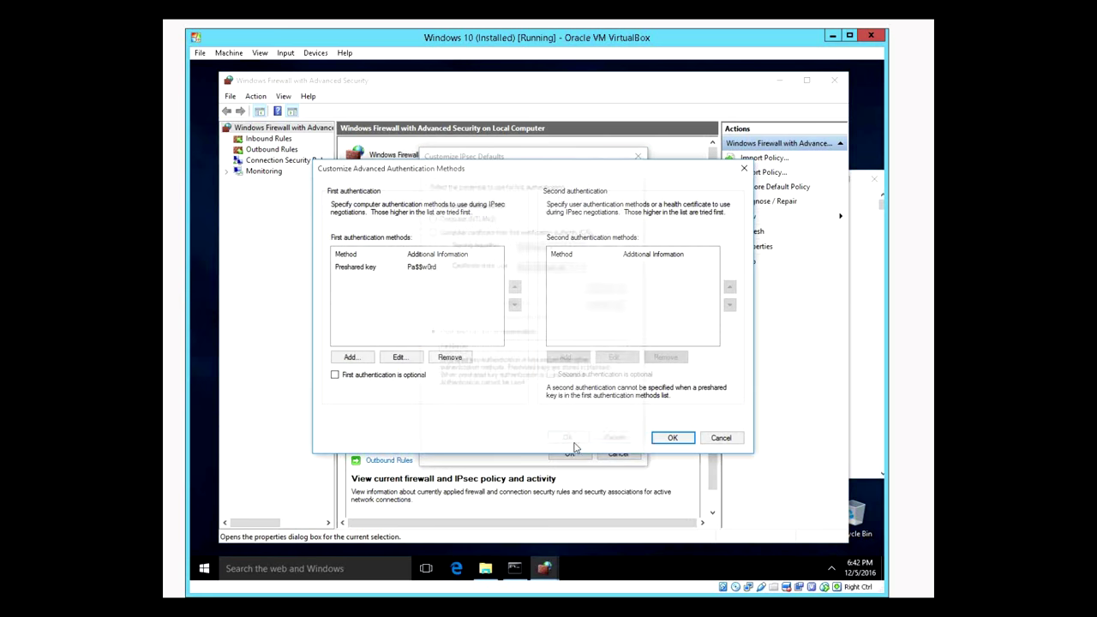
pyautogui.click(674, 438)
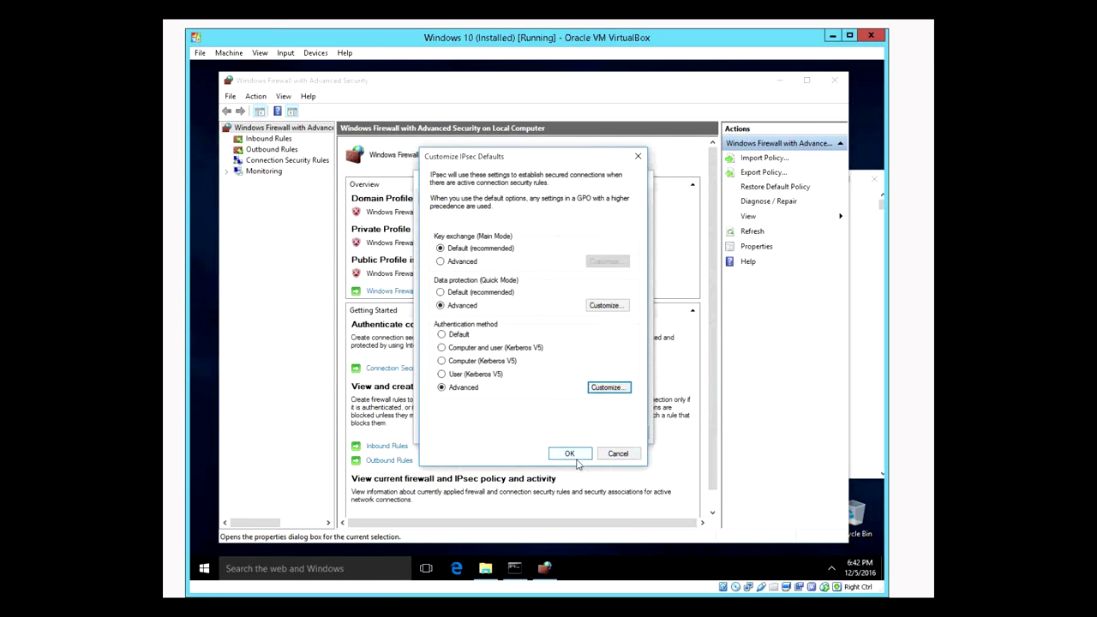
pyautogui.click(571, 454)
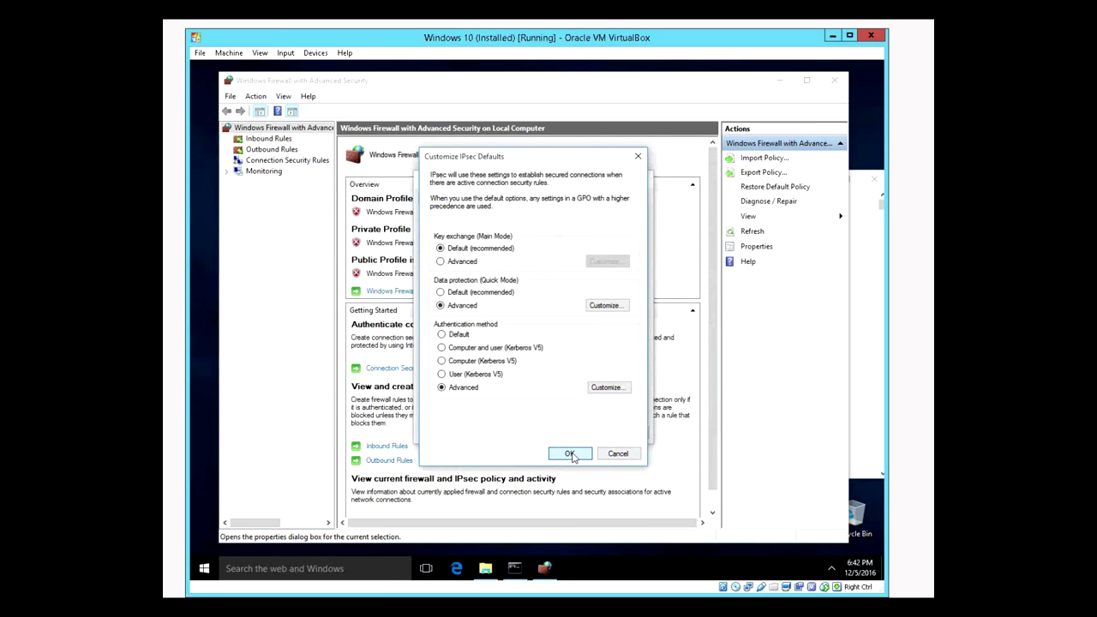
pyautogui.click(533, 434)
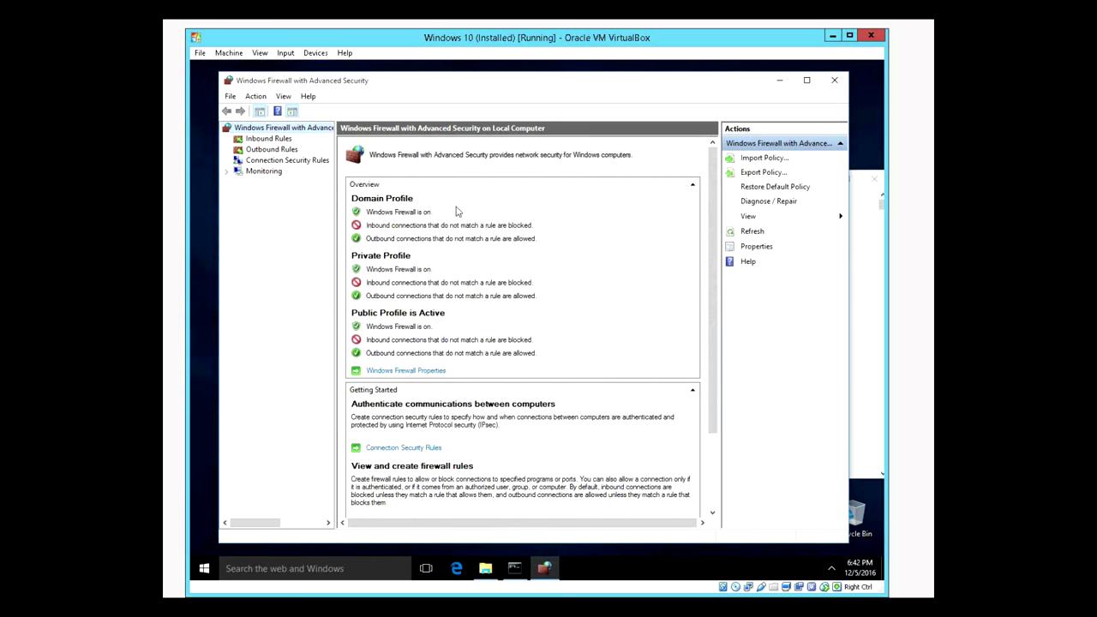
# - Start a Custom connection security rule with Any IP address for both endpoints
pyautogui.click(276, 161)
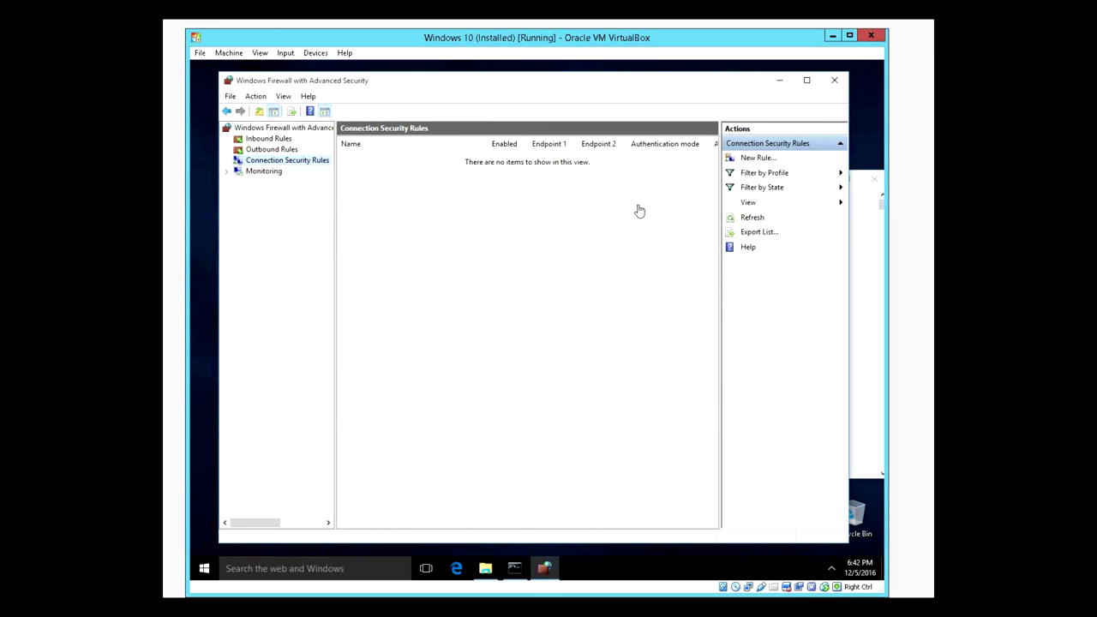
pyautogui.click(772, 159)
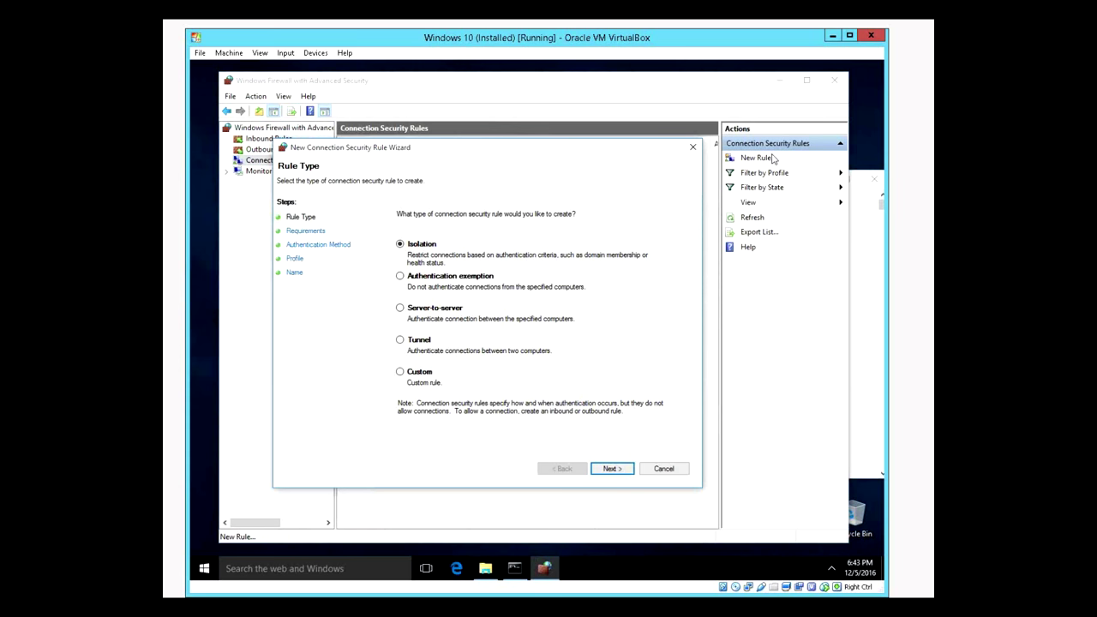
pyautogui.click(419, 374)
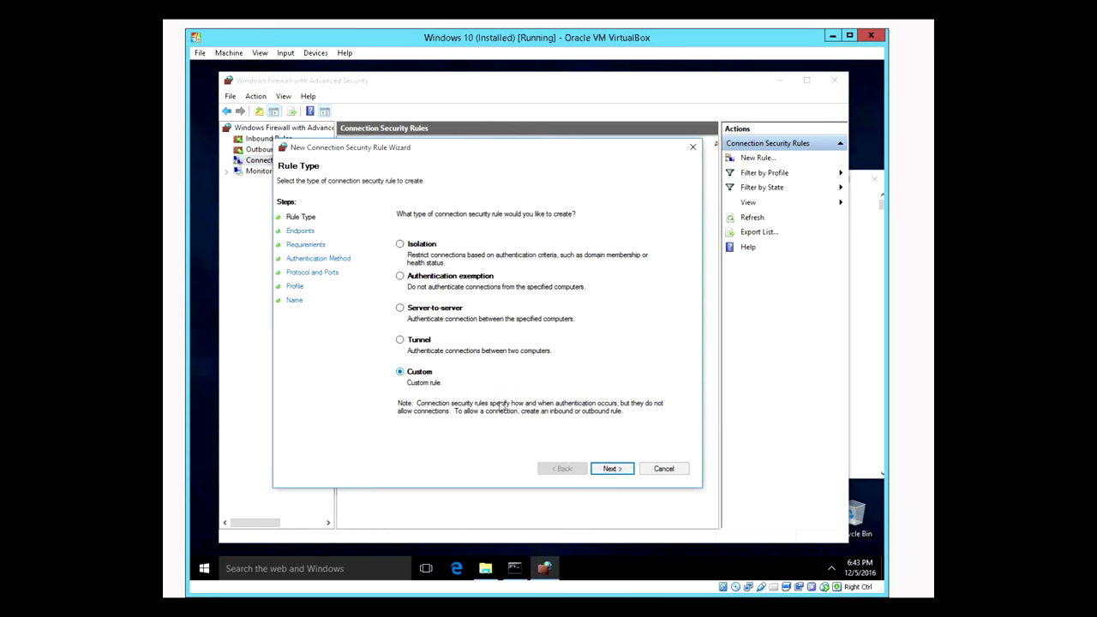
pyautogui.click(612, 469)
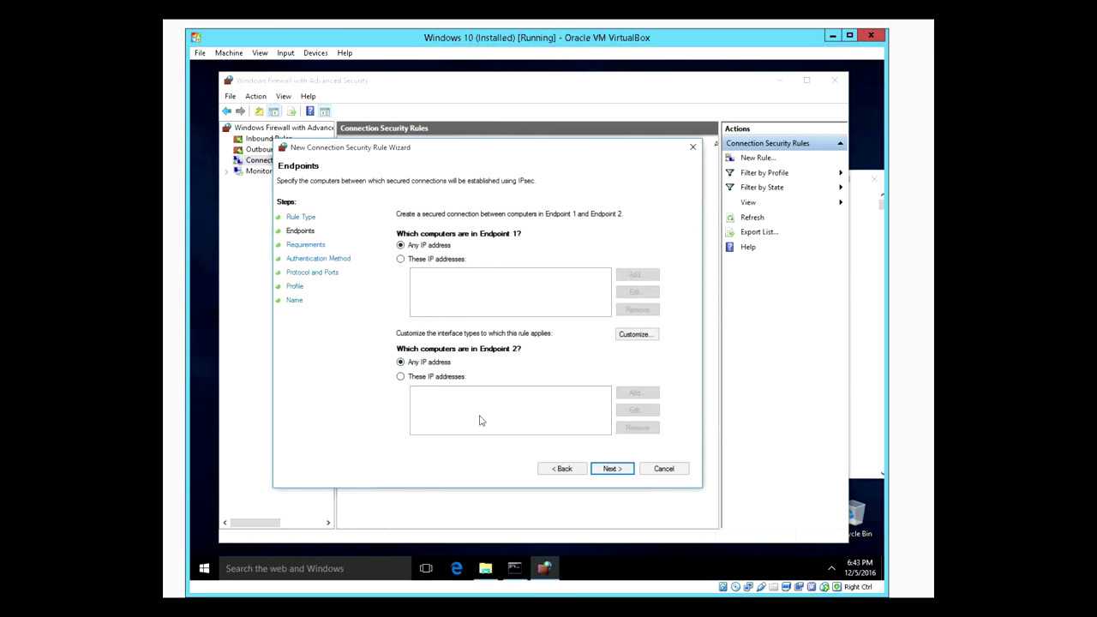
pyautogui.click(611, 469)
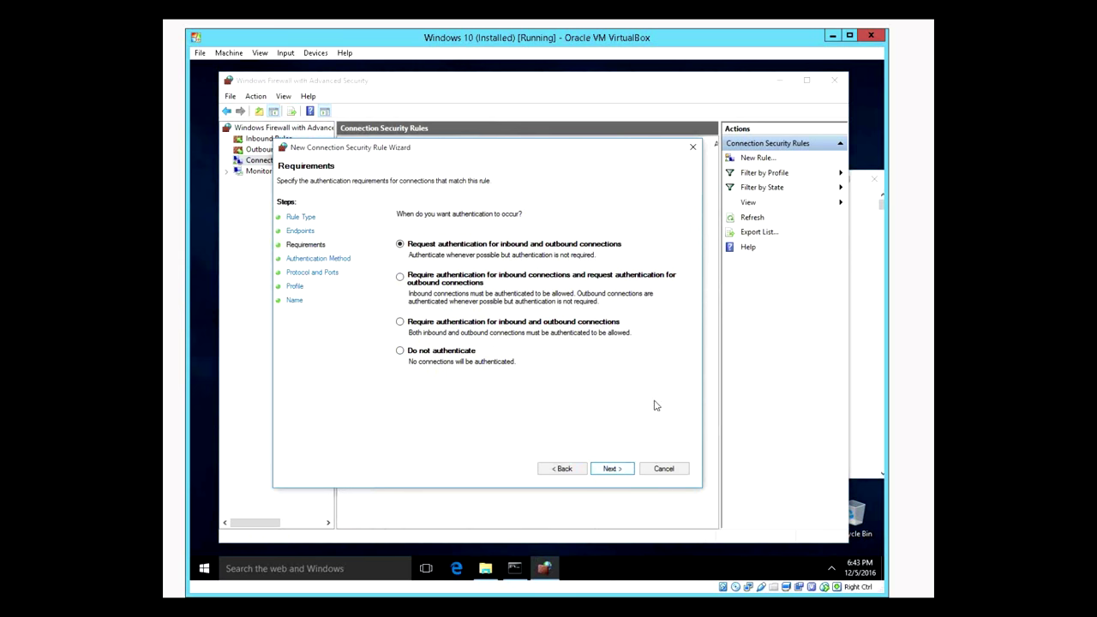
# - Compare the requirement options and settle on requiring inbound, requesting outbound authentication
pyautogui.click(400, 278)
pyautogui.click(399, 323)
pyautogui.click(400, 245)
pyautogui.click(399, 277)
pyautogui.click(608, 469)
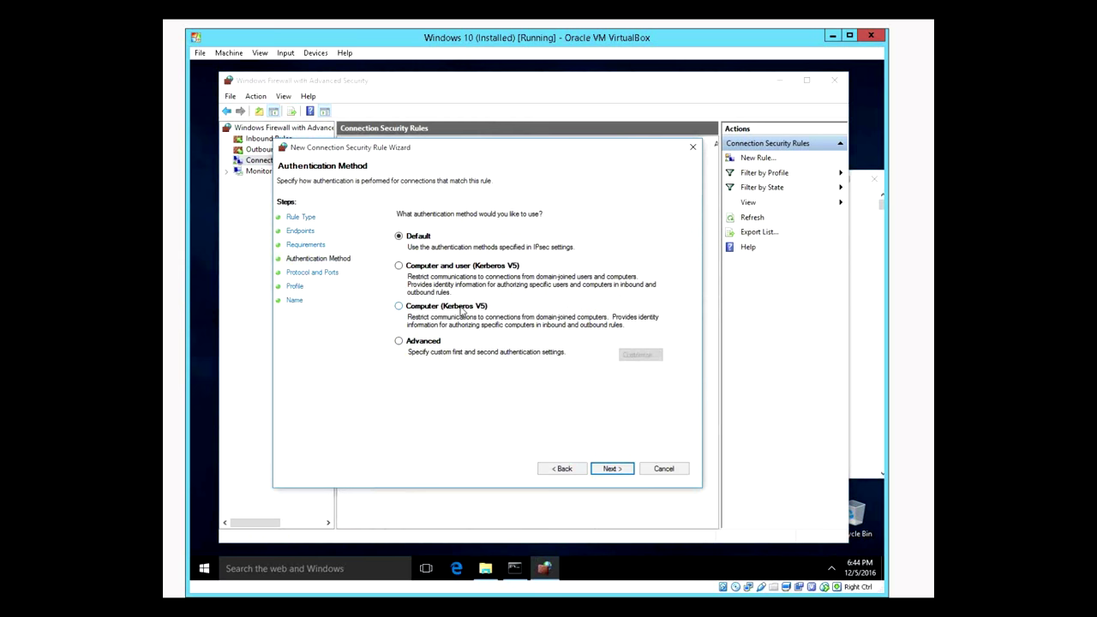
# - Add a preshared key as the rule's first authentication method, entering the key
pyautogui.click(413, 342)
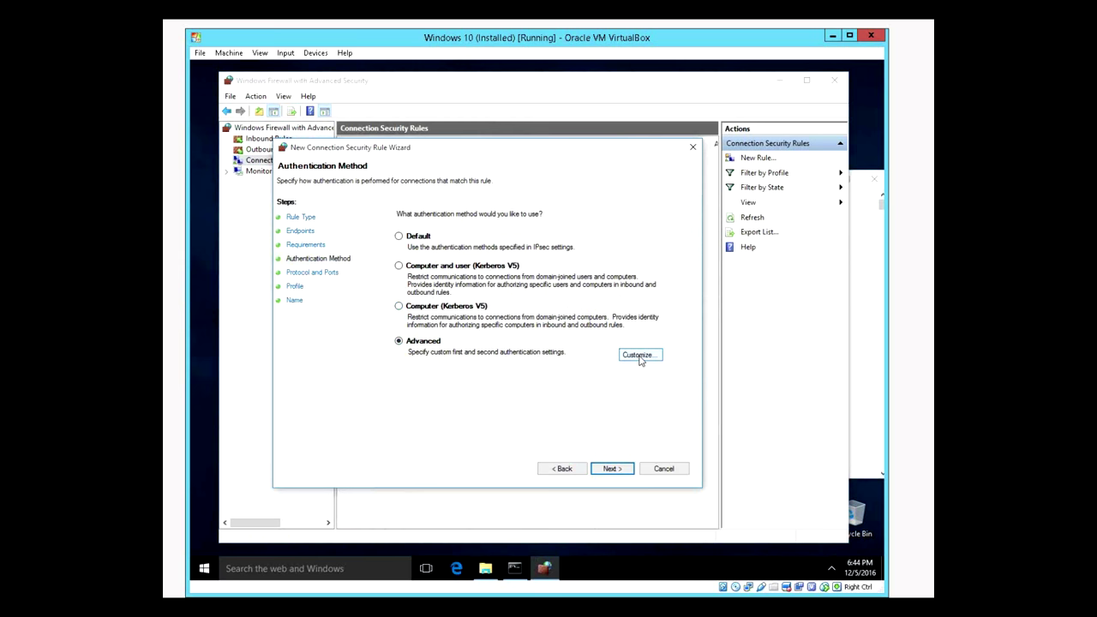
pyautogui.click(637, 355)
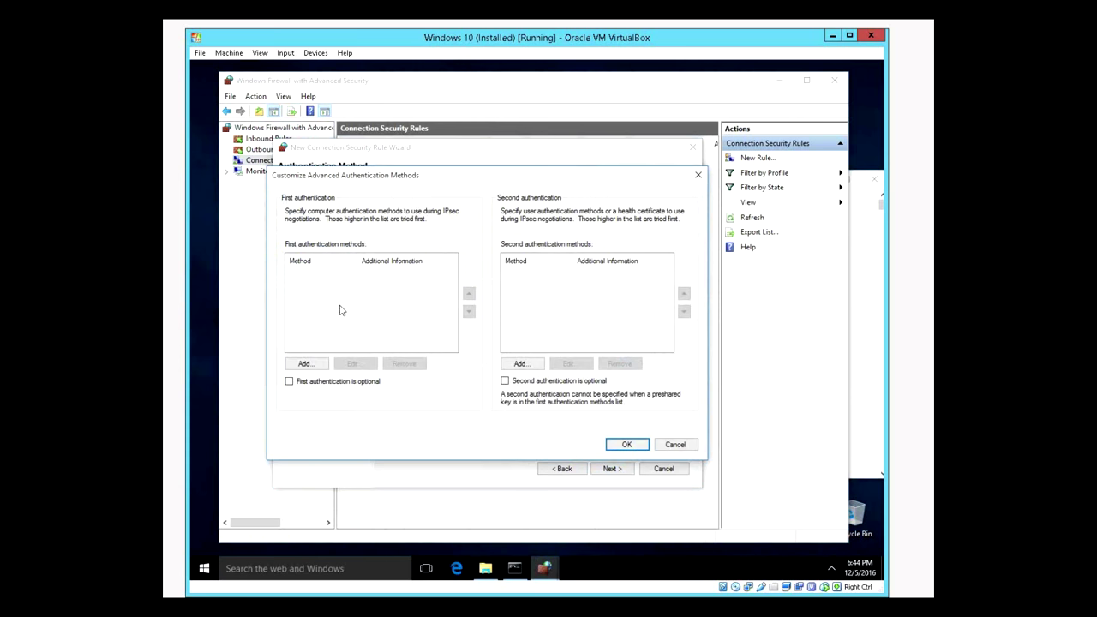
pyautogui.click(318, 366)
pyautogui.click(384, 339)
pyautogui.click(417, 357)
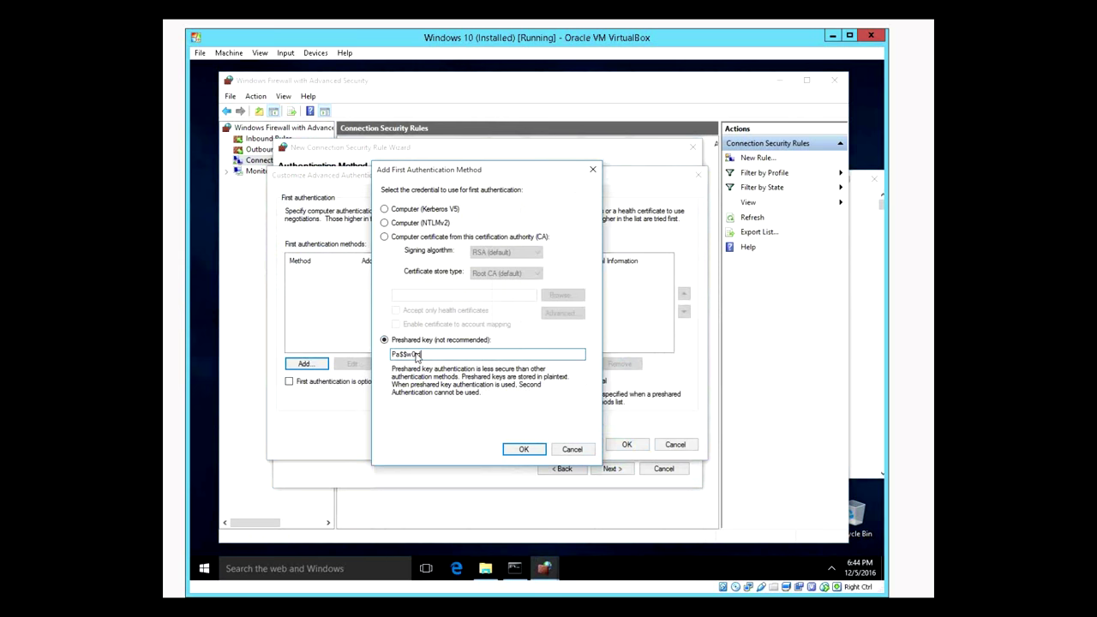
pyautogui.click(524, 449)
pyautogui.click(625, 445)
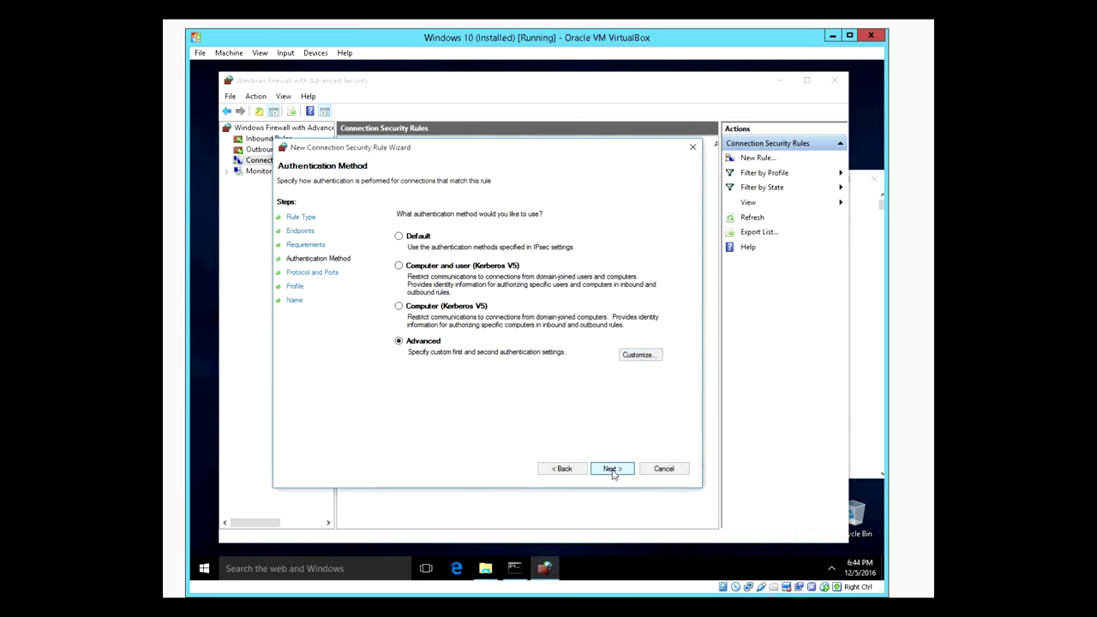
# - Keep default Protocol and Ports and Profile, and finish the rule named IPSec
pyautogui.click(612, 469)
pyautogui.click(611, 469)
pyautogui.click(611, 470)
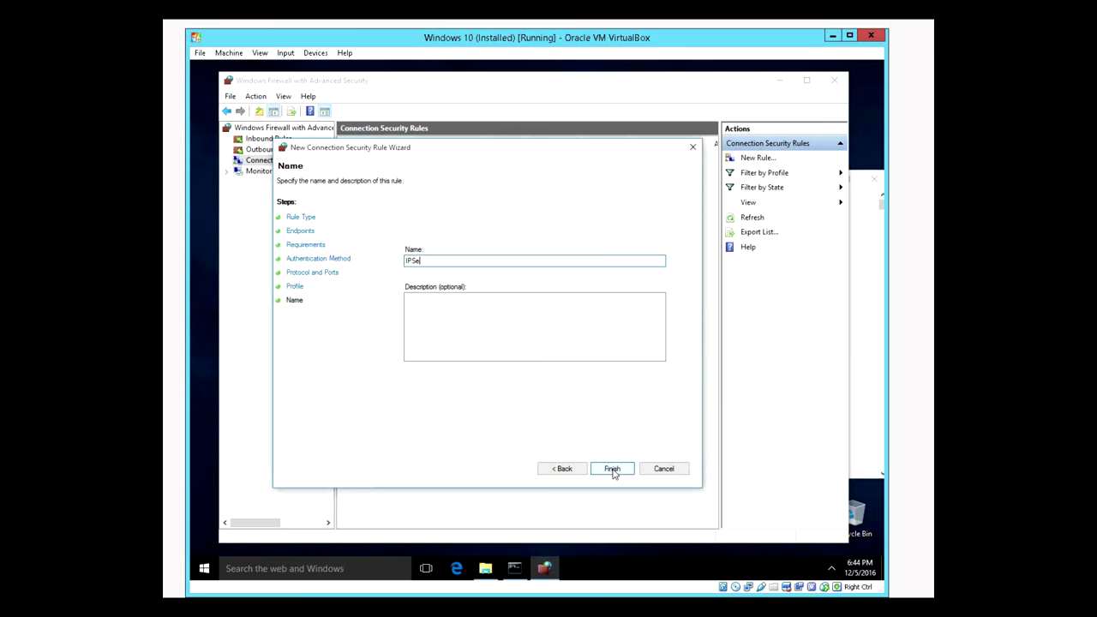
pyautogui.click(617, 473)
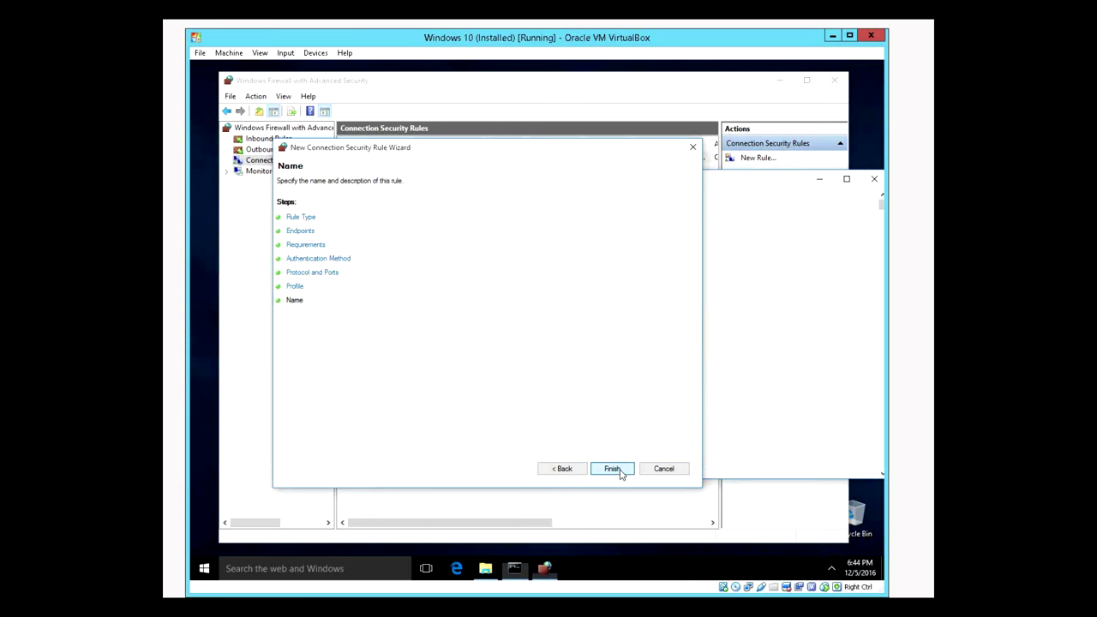
pyautogui.click(504, 445)
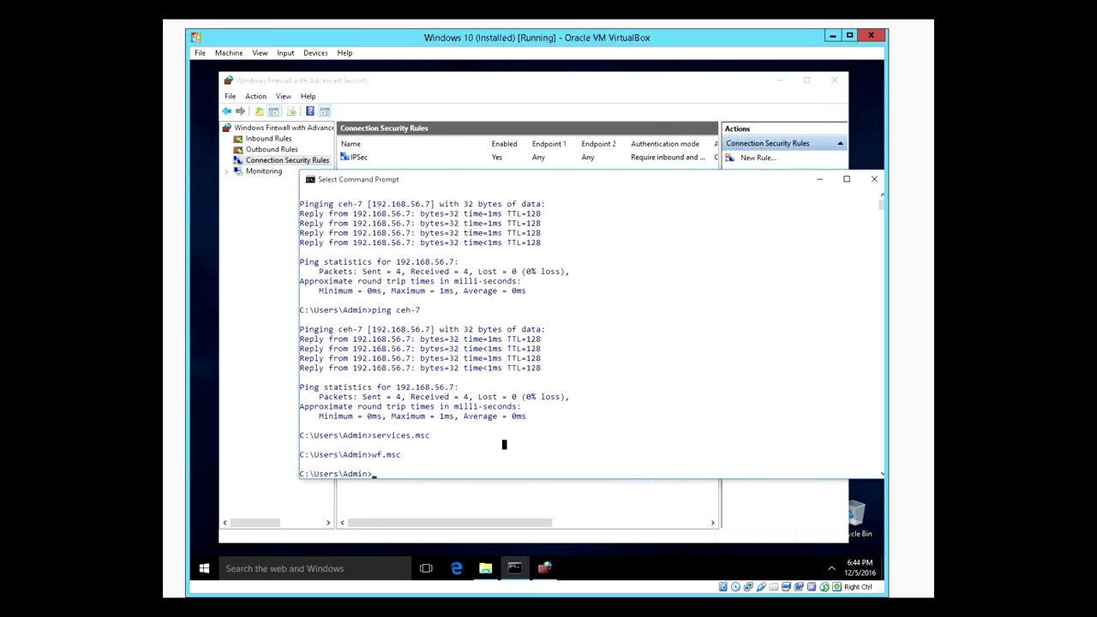
# - On the Windows 7 VM, ping ceh-10 (host not found), then launch wf.msc
pyautogui.press('super+d')
pyautogui.click(343, 605)
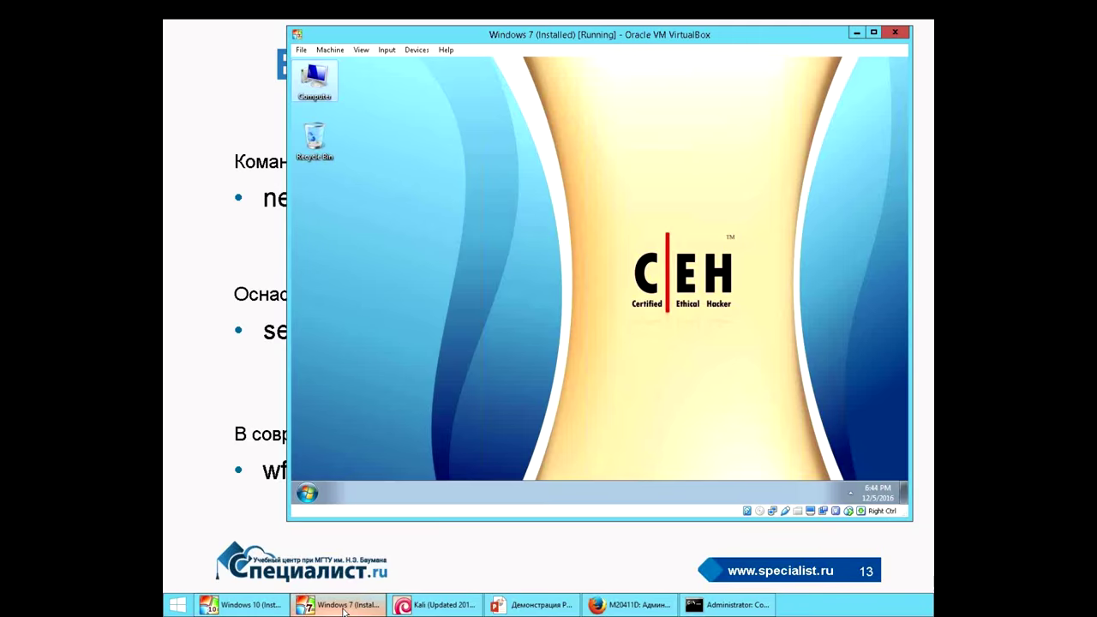
pyautogui.click(307, 492)
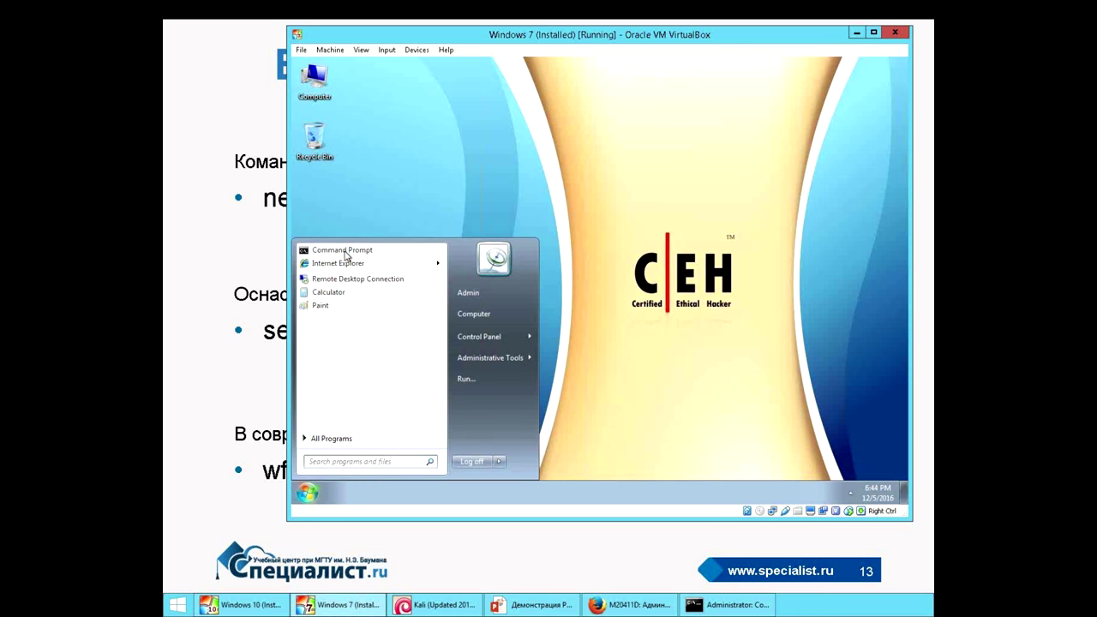
pyautogui.click(345, 254)
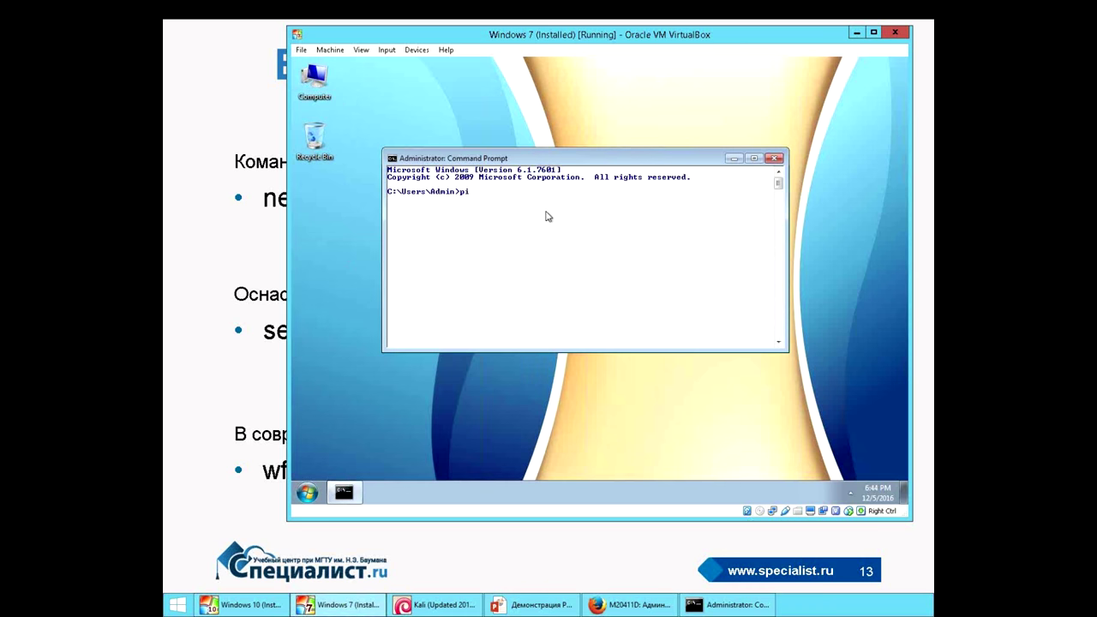
pyautogui.write('ping ceh-10')
pyautogui.press('Return')
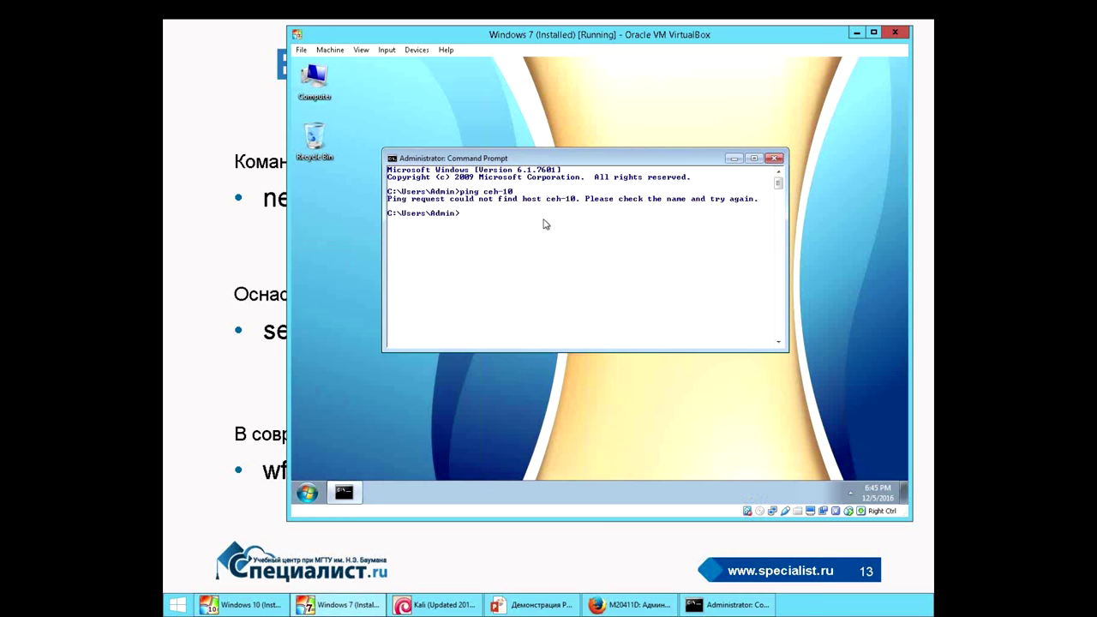
pyautogui.press('Return')
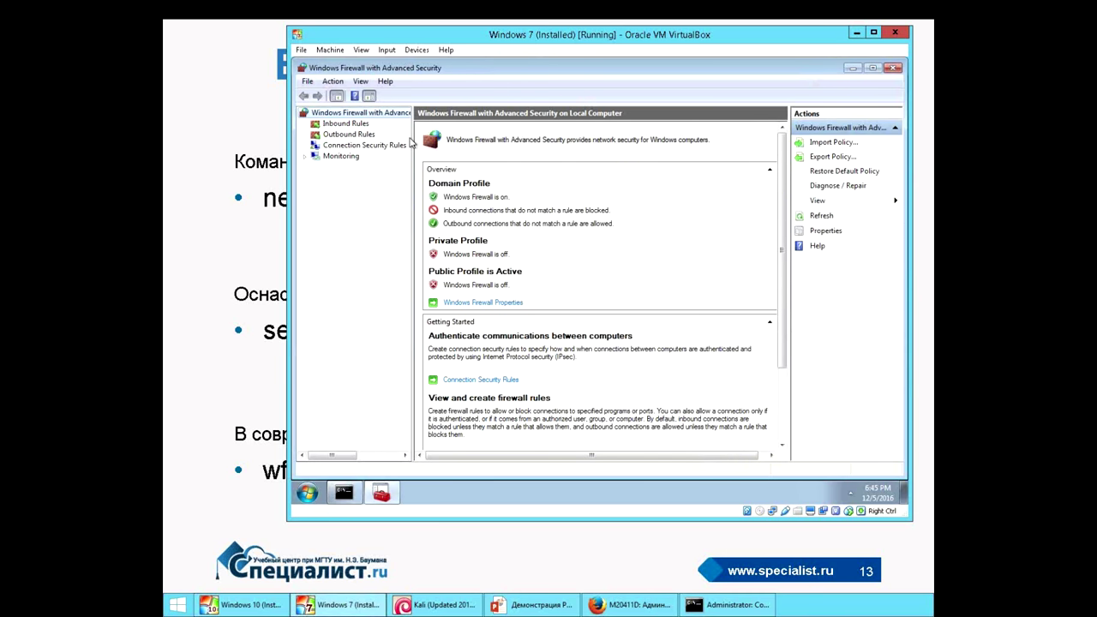
# - Set Firewall state to On for the Private and Public profiles
pyautogui.click(818, 230)
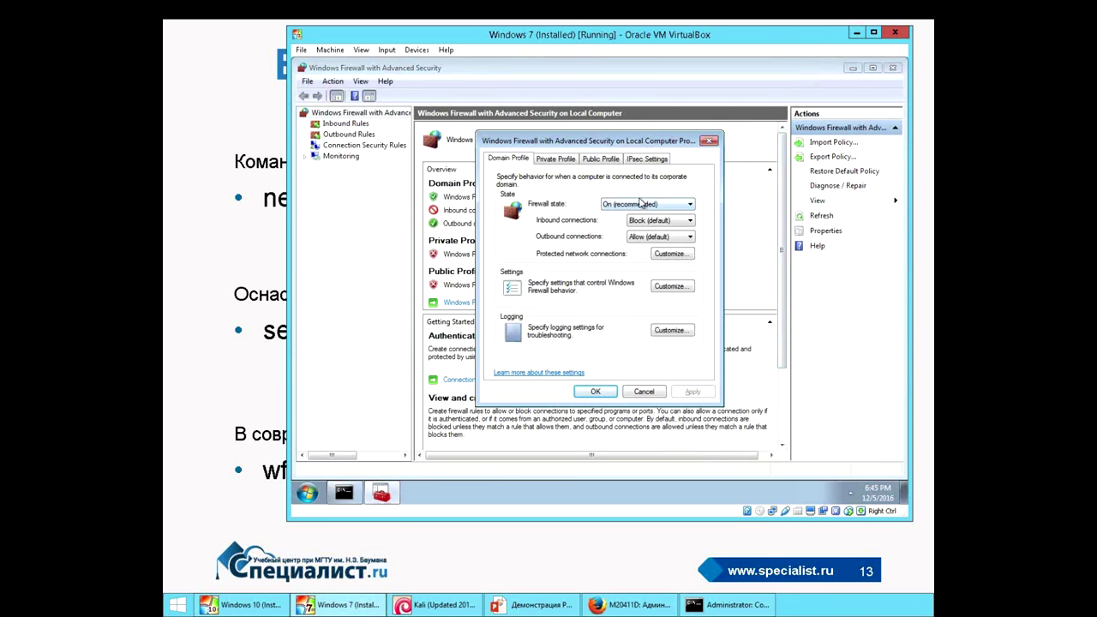
pyautogui.click(556, 159)
pyautogui.click(633, 209)
pyautogui.click(630, 215)
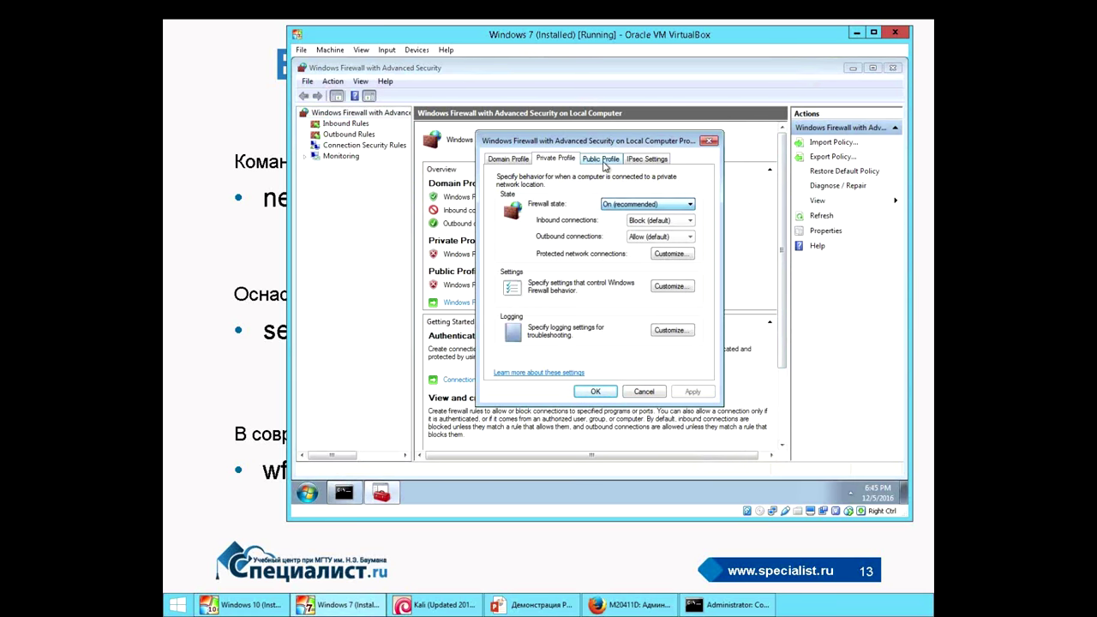
pyautogui.click(601, 159)
pyautogui.click(634, 204)
pyautogui.click(625, 215)
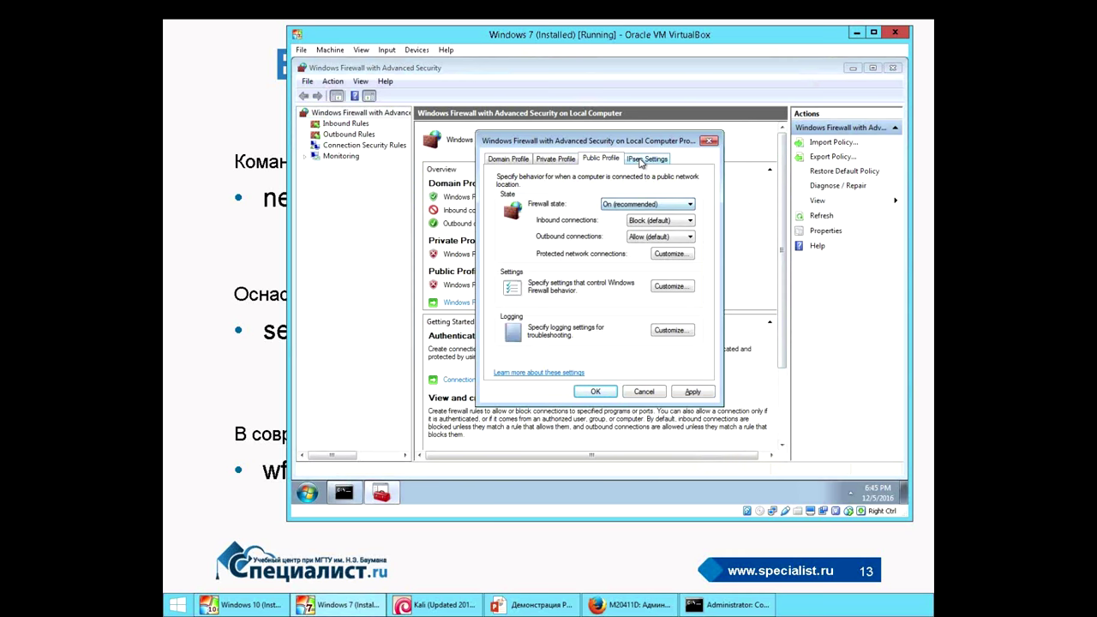
# - In Customize IPsec Defaults, give AH priority over ESP for data integrity
pyautogui.click(647, 158)
pyautogui.click(669, 192)
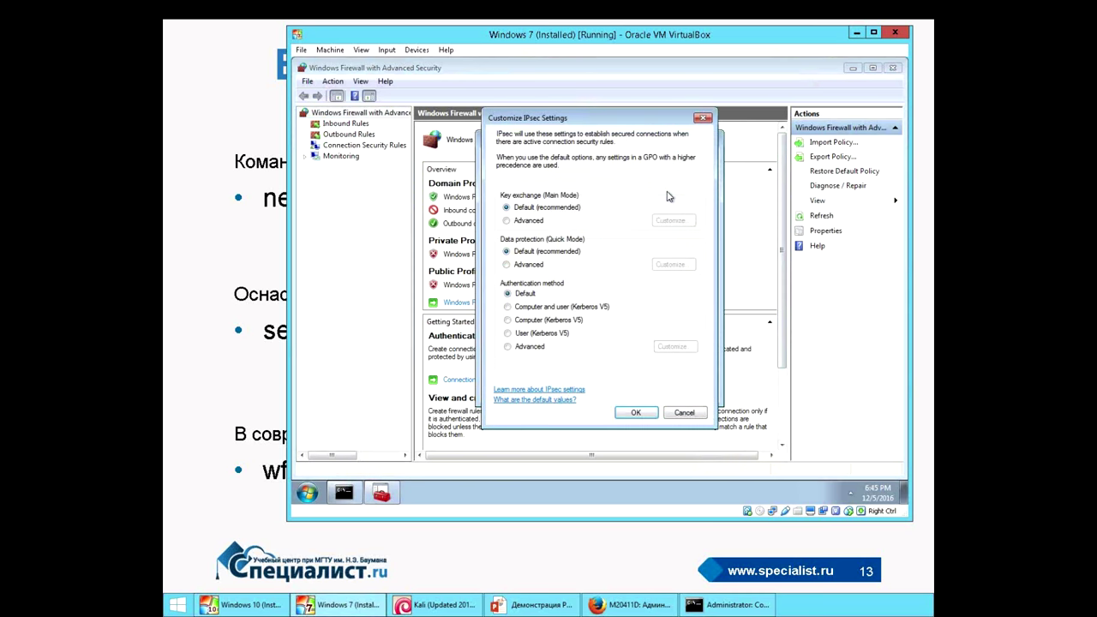
pyautogui.click(530, 265)
pyautogui.click(675, 265)
pyautogui.click(444, 258)
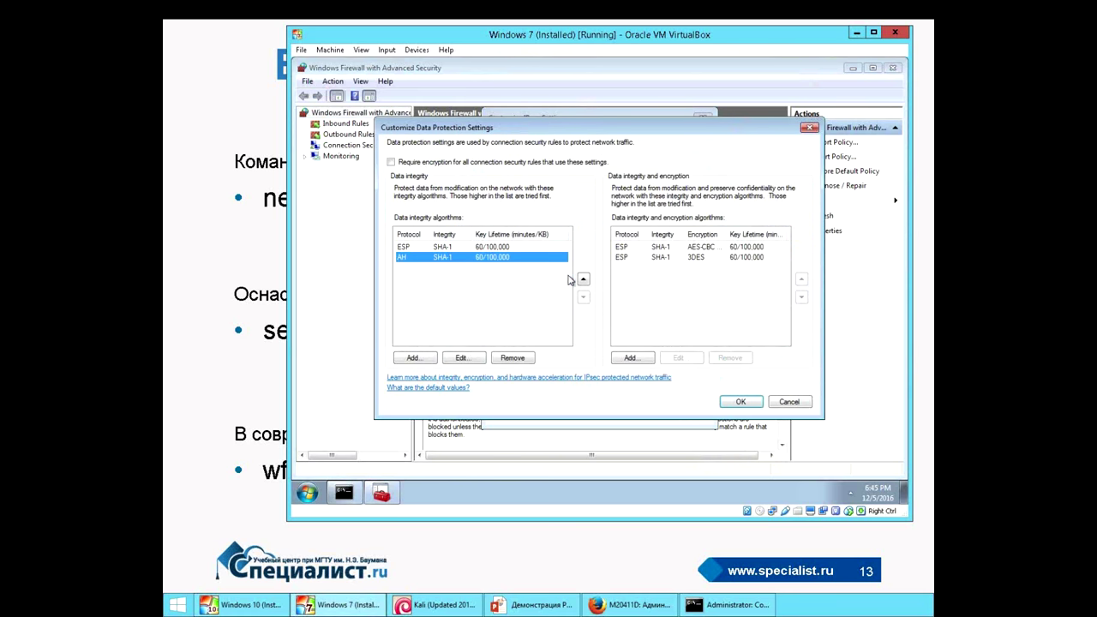
pyautogui.click(583, 279)
pyautogui.click(742, 403)
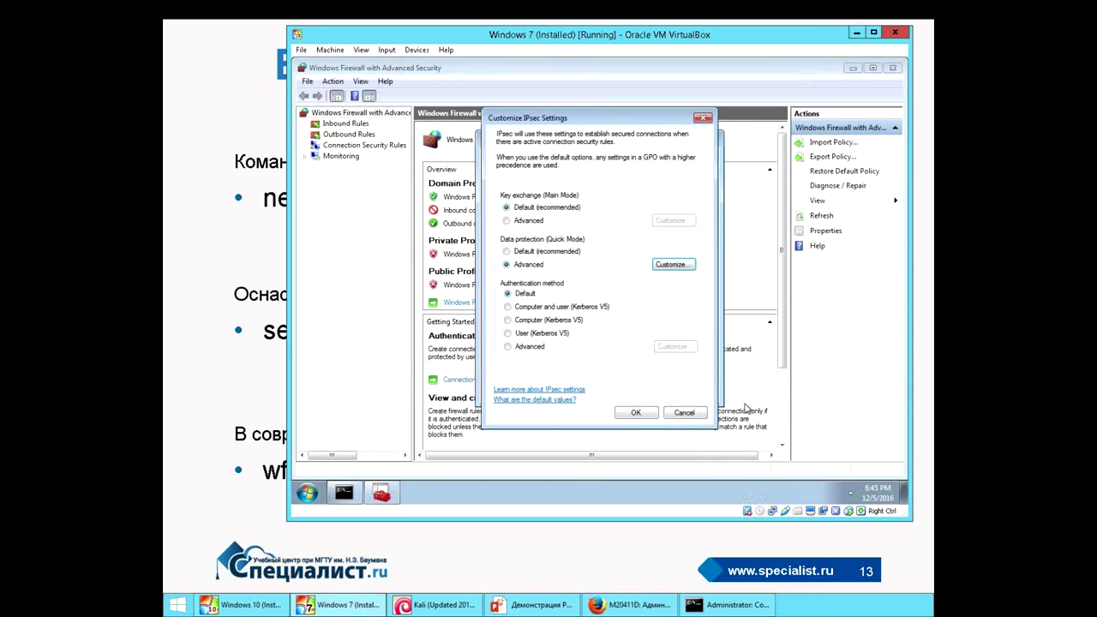
# - Switch first authentication from Kerberos V5 to a preshared key and save the firewall properties
pyautogui.click(527, 350)
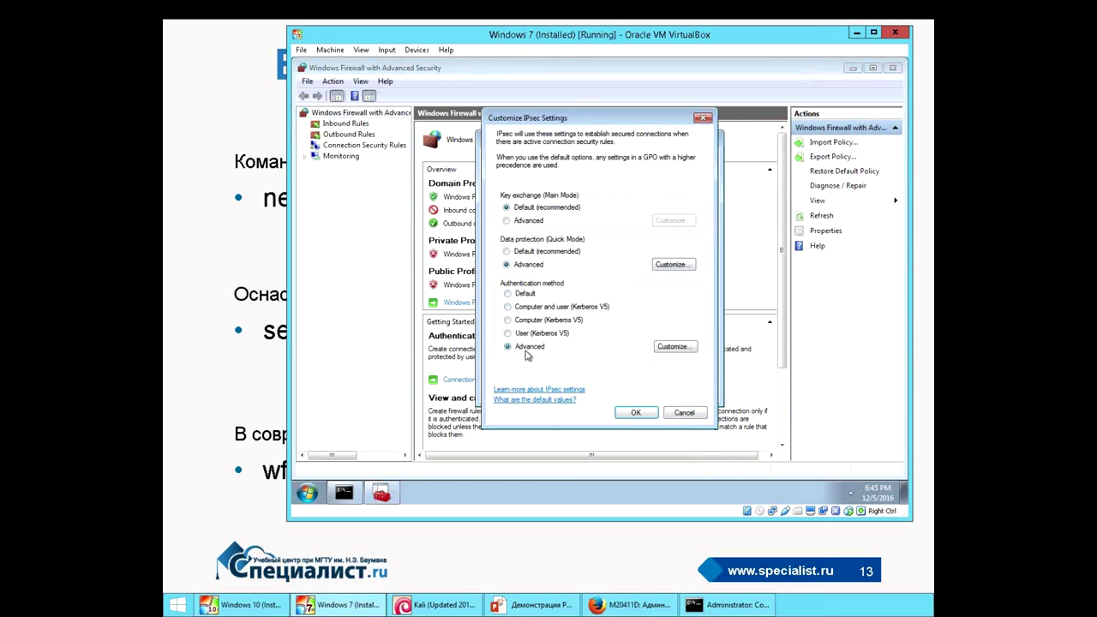
pyautogui.click(673, 348)
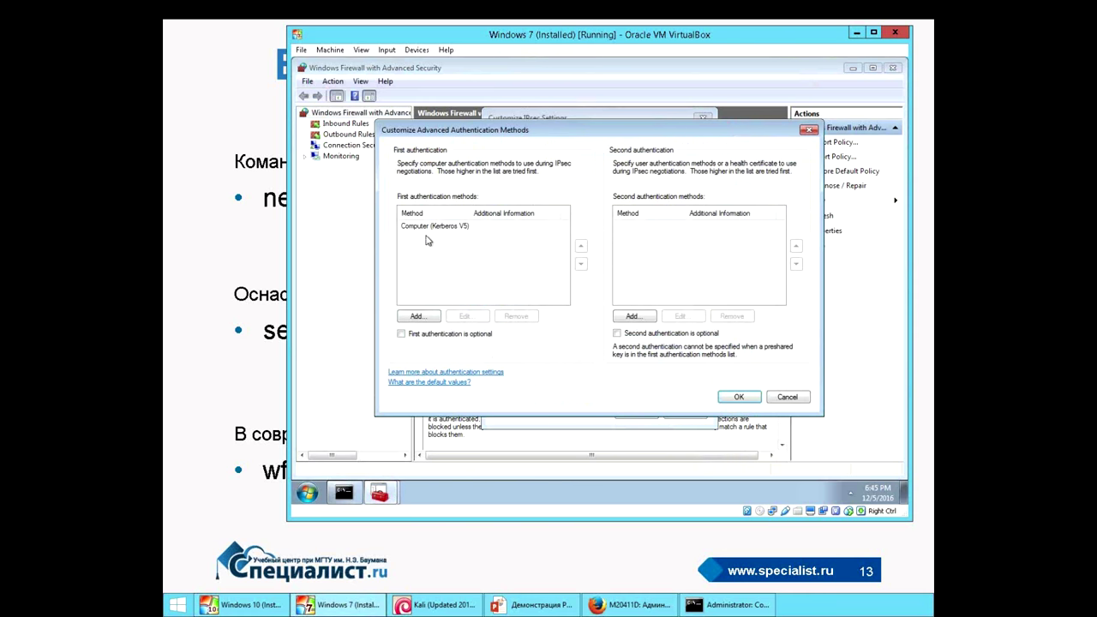
pyautogui.click(434, 227)
pyautogui.click(464, 317)
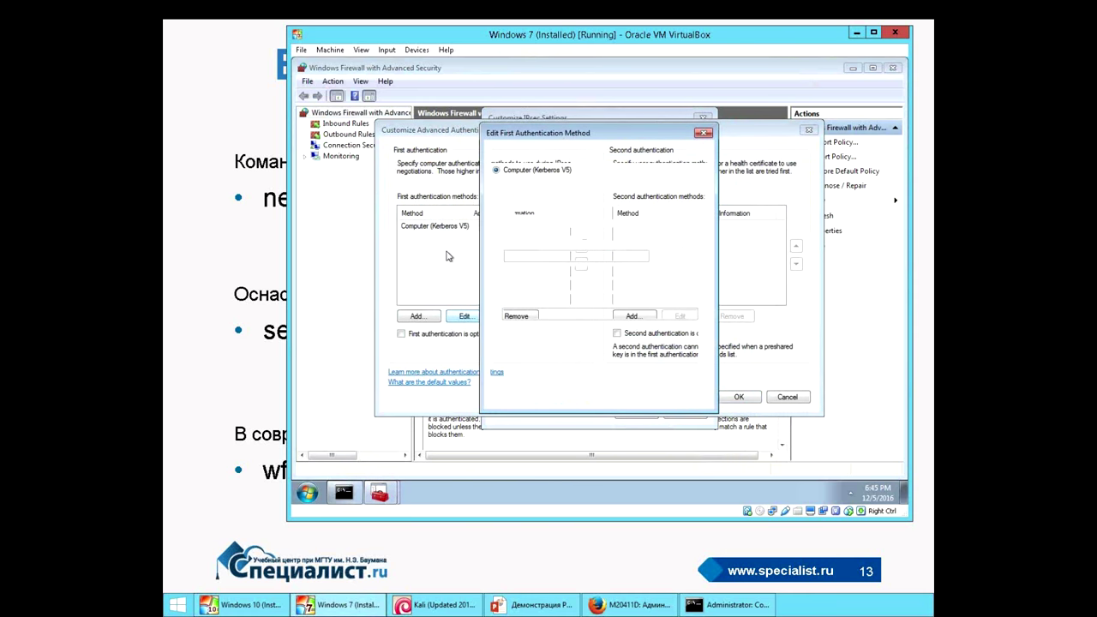
pyautogui.click(538, 299)
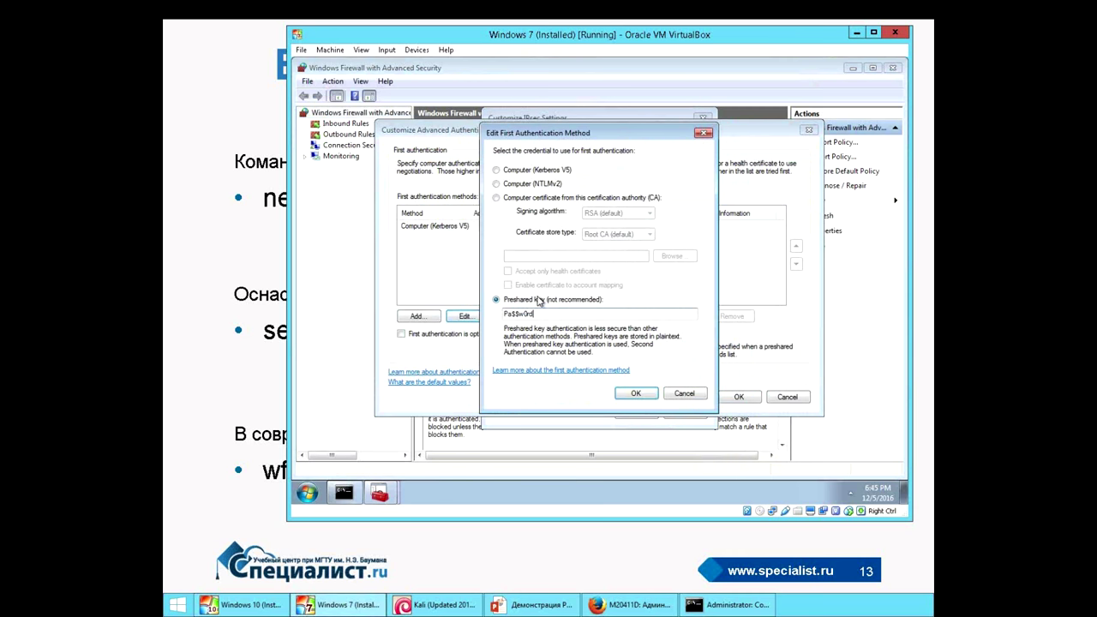
pyautogui.click(636, 393)
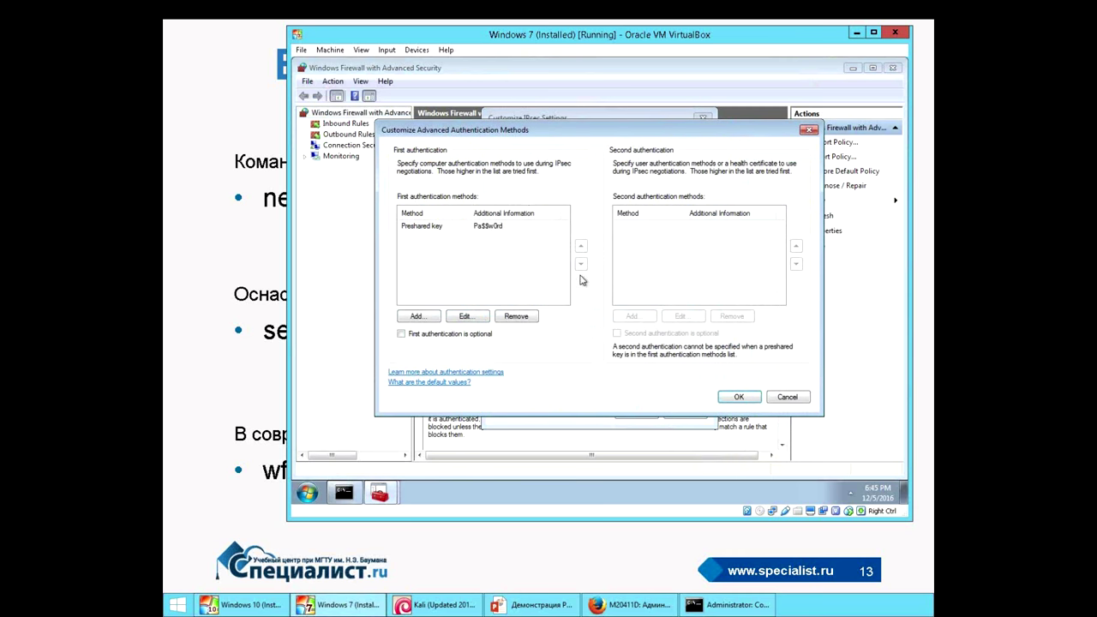
pyautogui.click(738, 398)
pyautogui.click(643, 415)
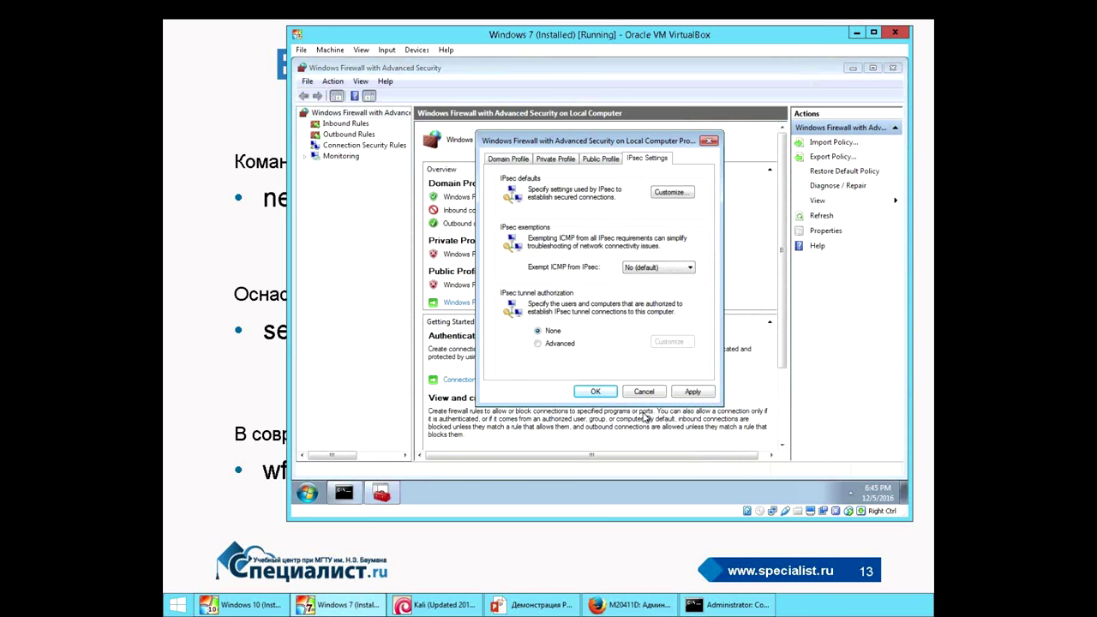
pyautogui.click(600, 395)
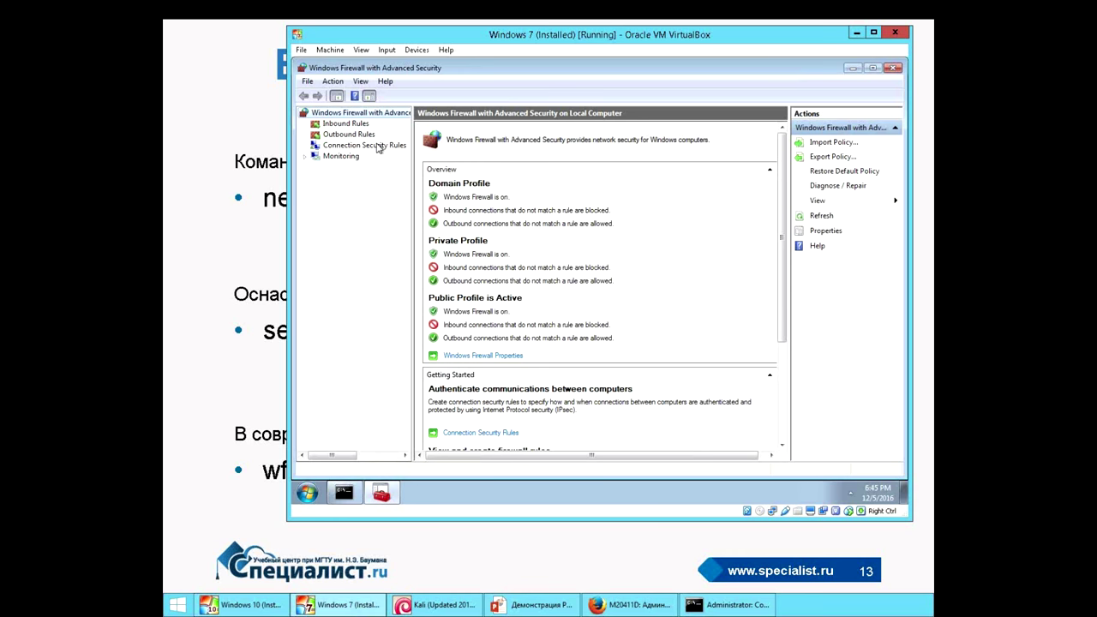
# - Start a new Custom connection security rule, keeping any IP address for both endpoints
pyautogui.click(378, 147)
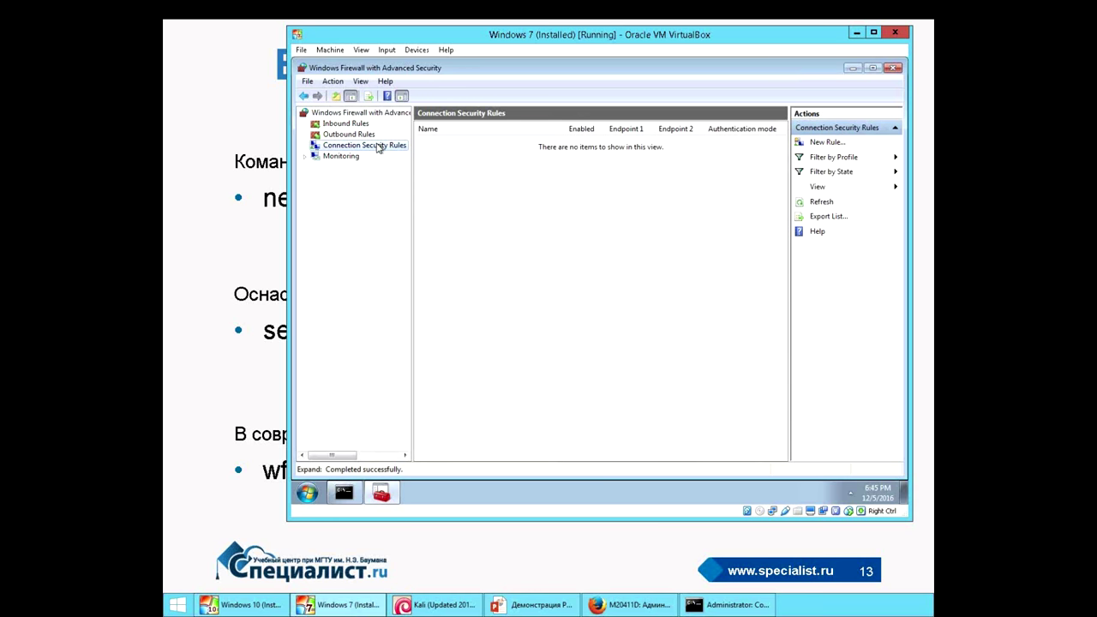
pyautogui.rightClick(379, 147)
pyautogui.click(415, 152)
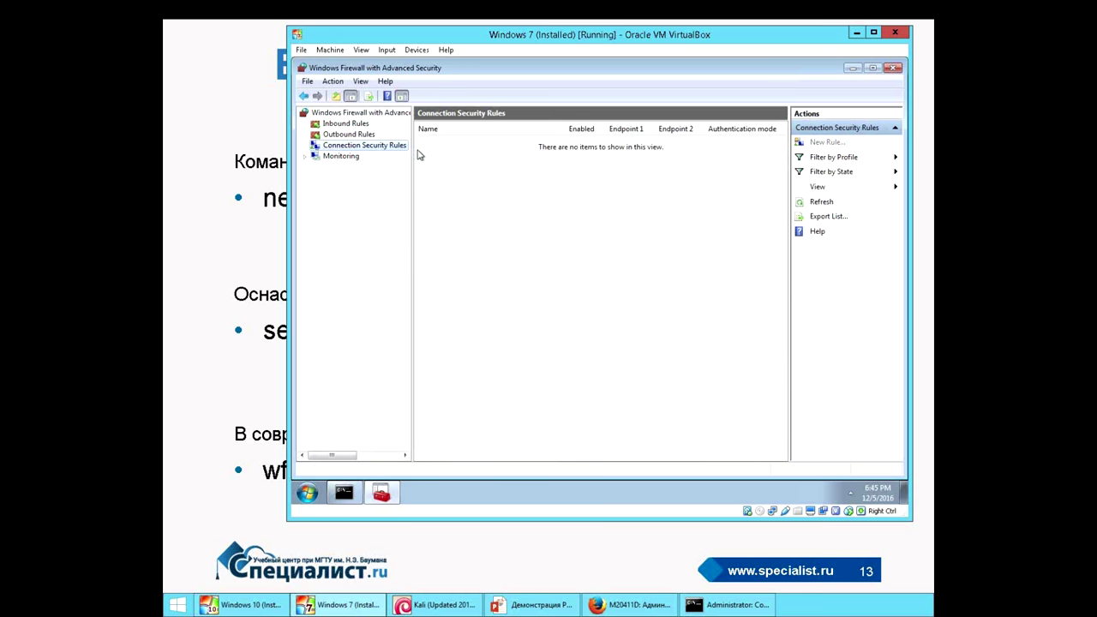
pyautogui.click(468, 312)
pyautogui.click(649, 402)
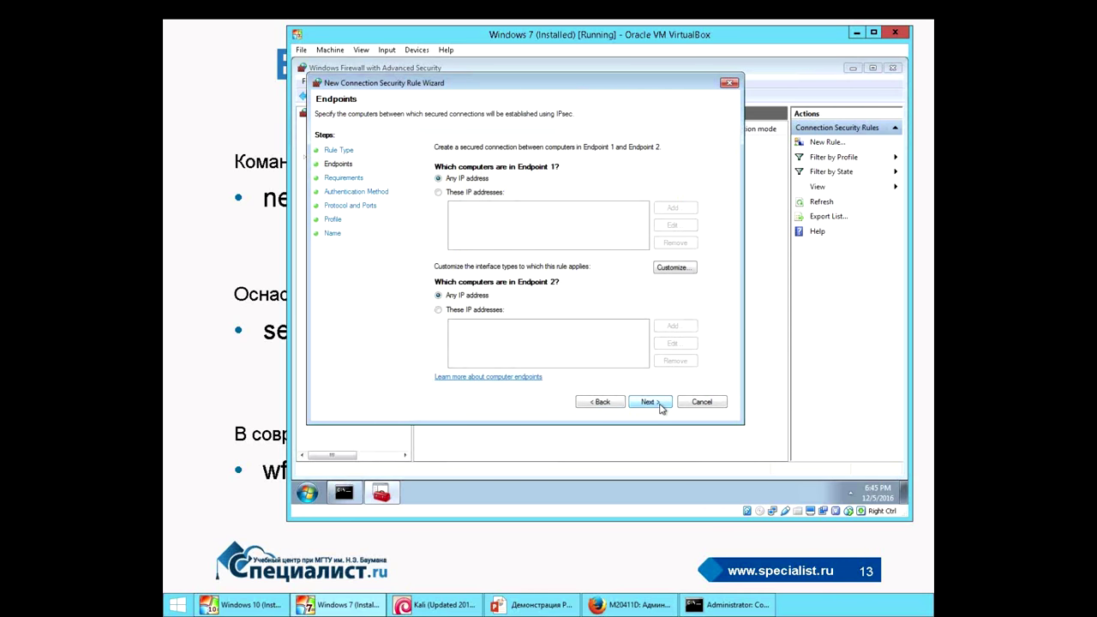
pyautogui.click(649, 402)
pyautogui.click(649, 402)
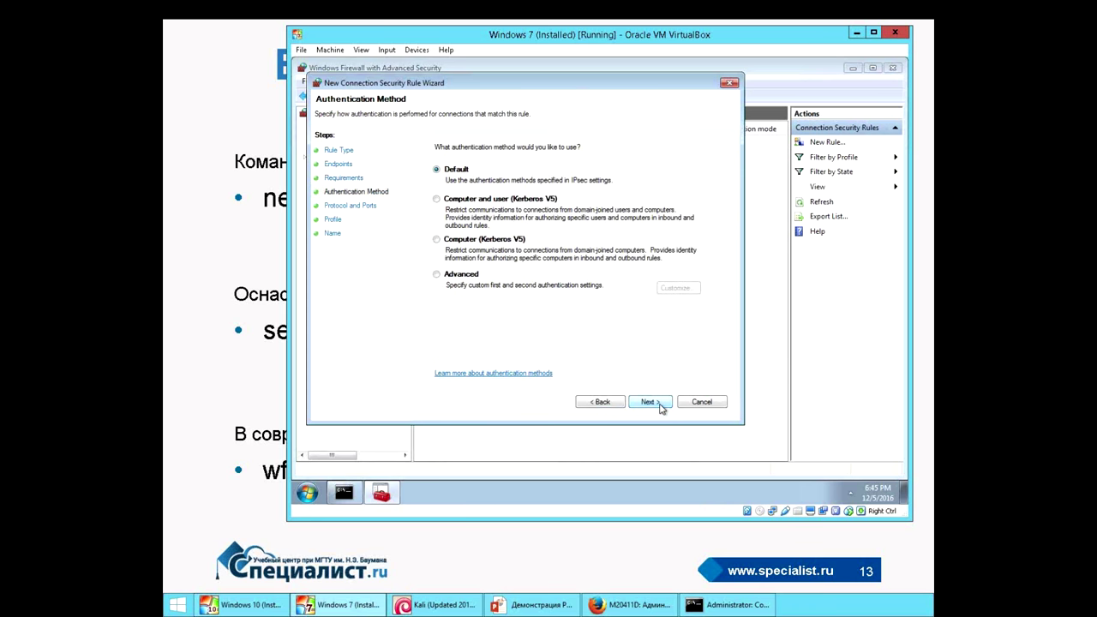
# - Choose advanced authentication with a preshared key as the first authentication method
pyautogui.click(468, 276)
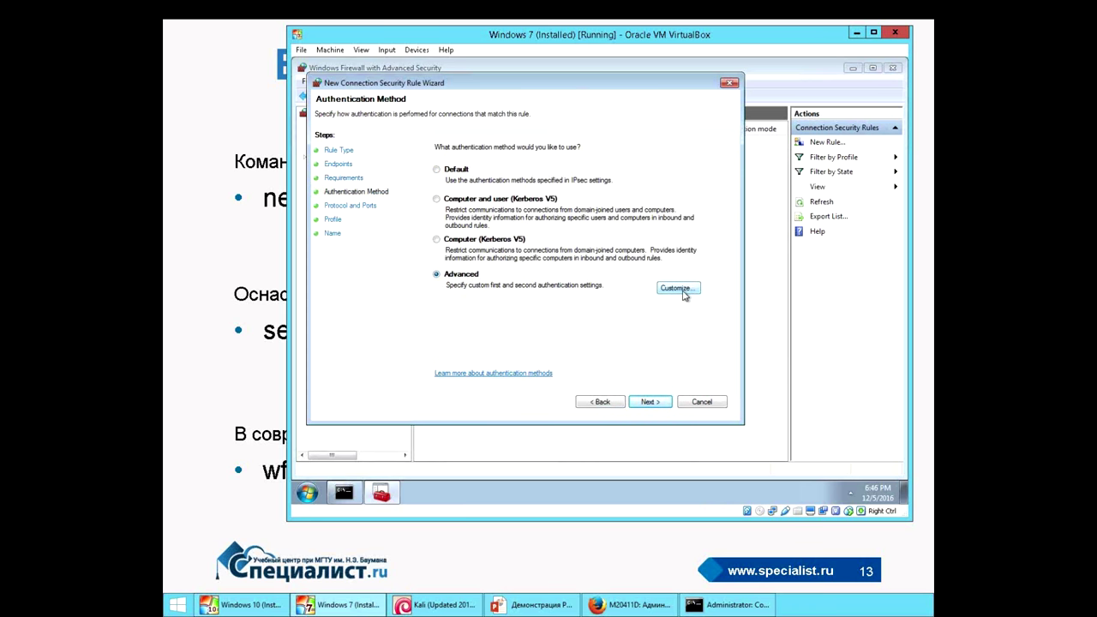
pyautogui.click(677, 289)
pyautogui.click(353, 298)
pyautogui.click(445, 281)
pyautogui.click(449, 294)
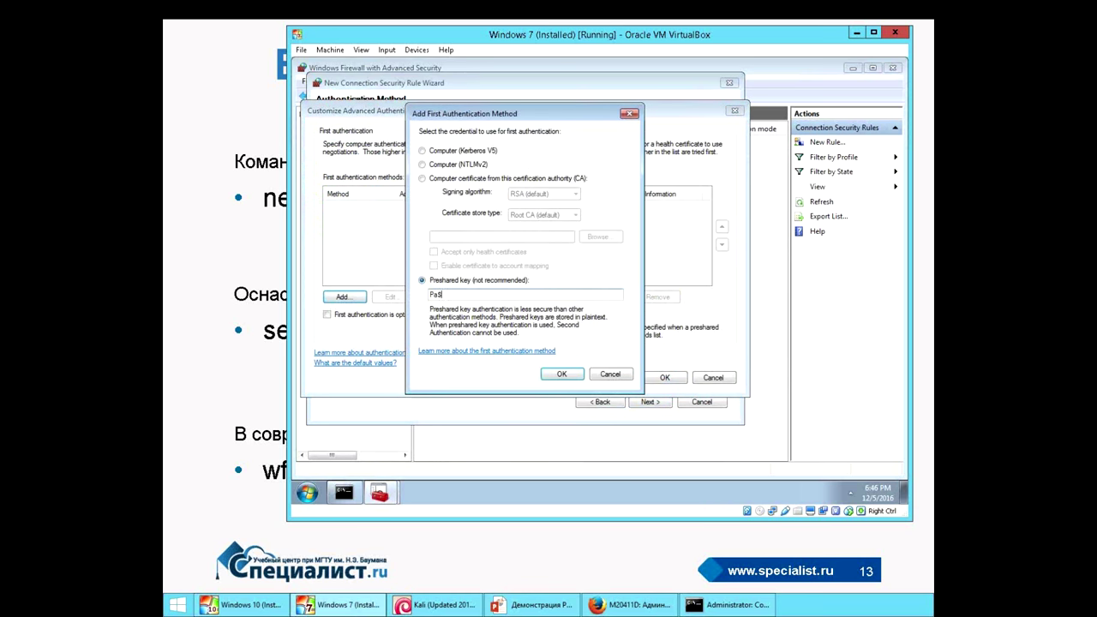
pyautogui.click(561, 374)
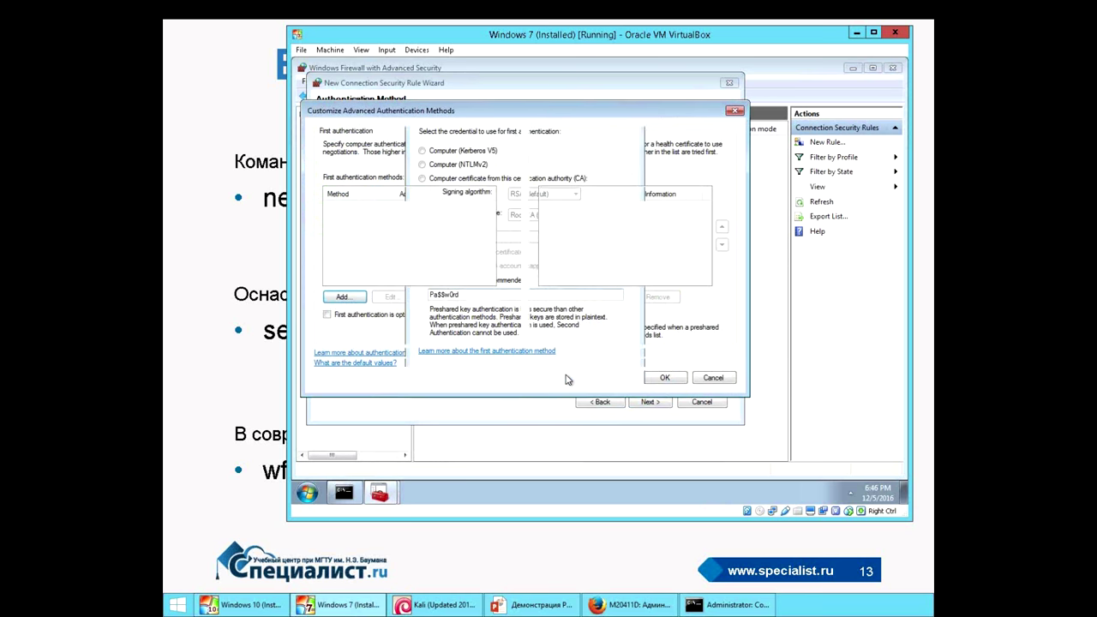
pyautogui.click(659, 378)
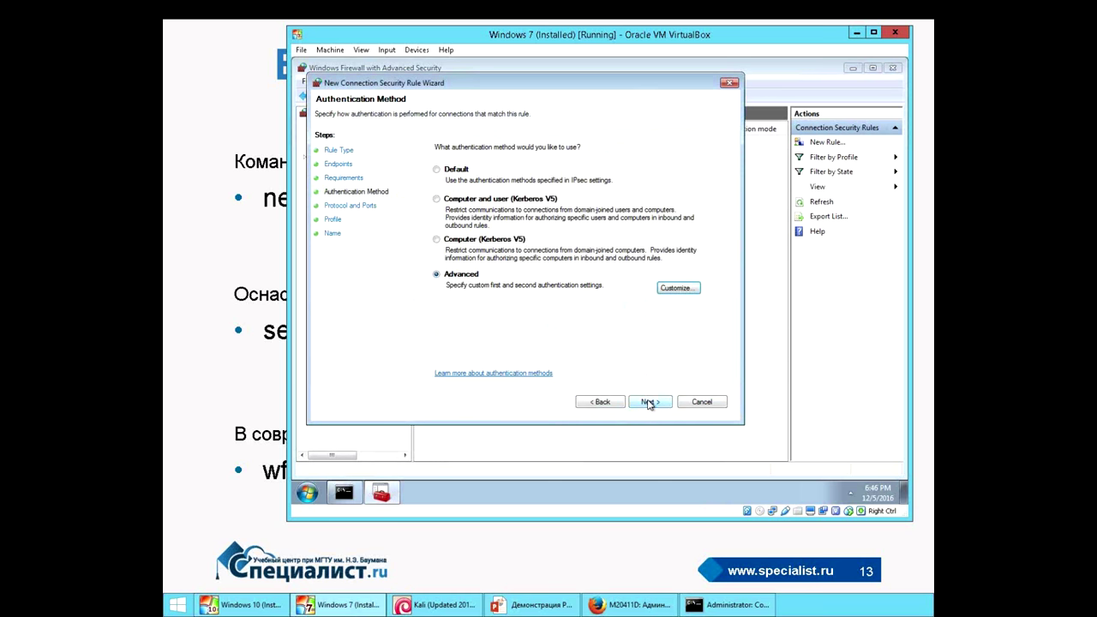
# - Keep all protocols and profiles, name the rule IPSec, and finish it
pyautogui.click(647, 403)
pyautogui.click(649, 403)
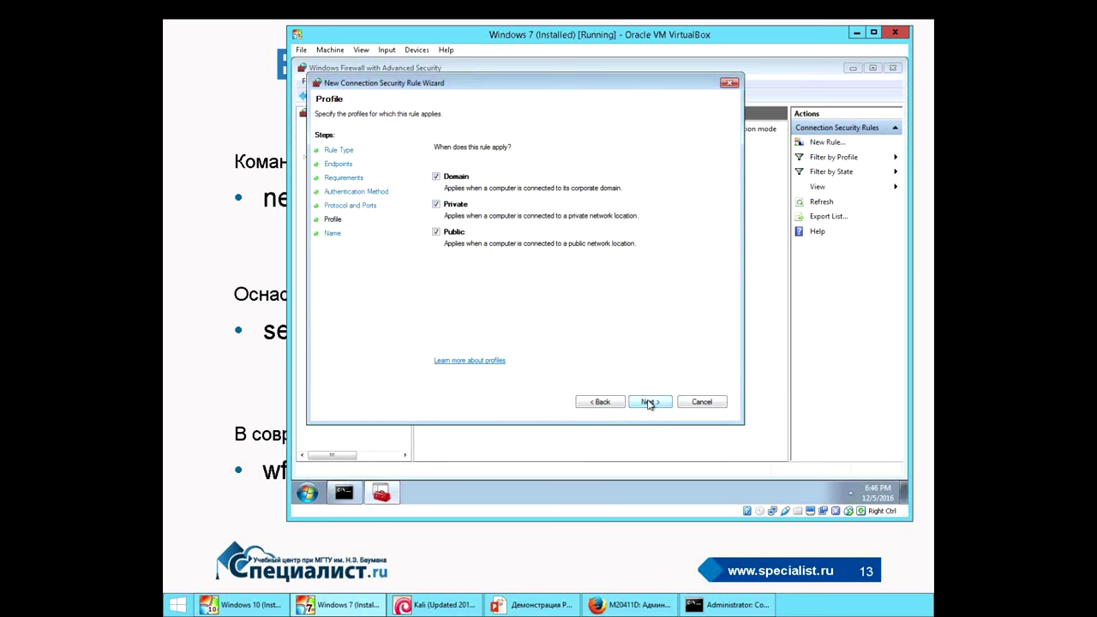
pyautogui.click(649, 403)
pyautogui.write('IP')
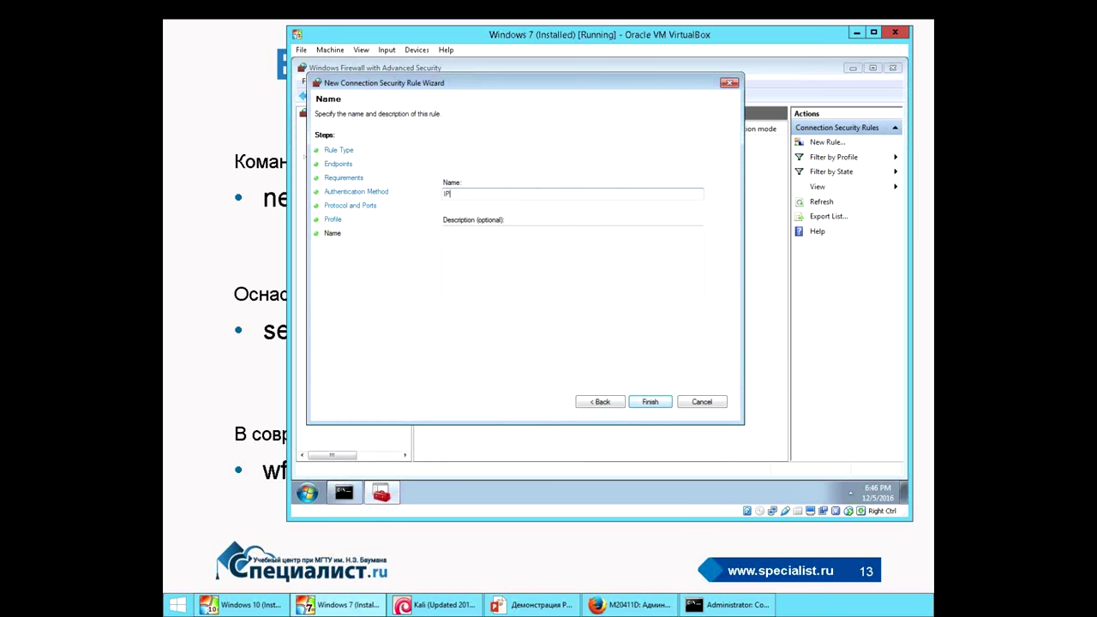
pyautogui.click(650, 401)
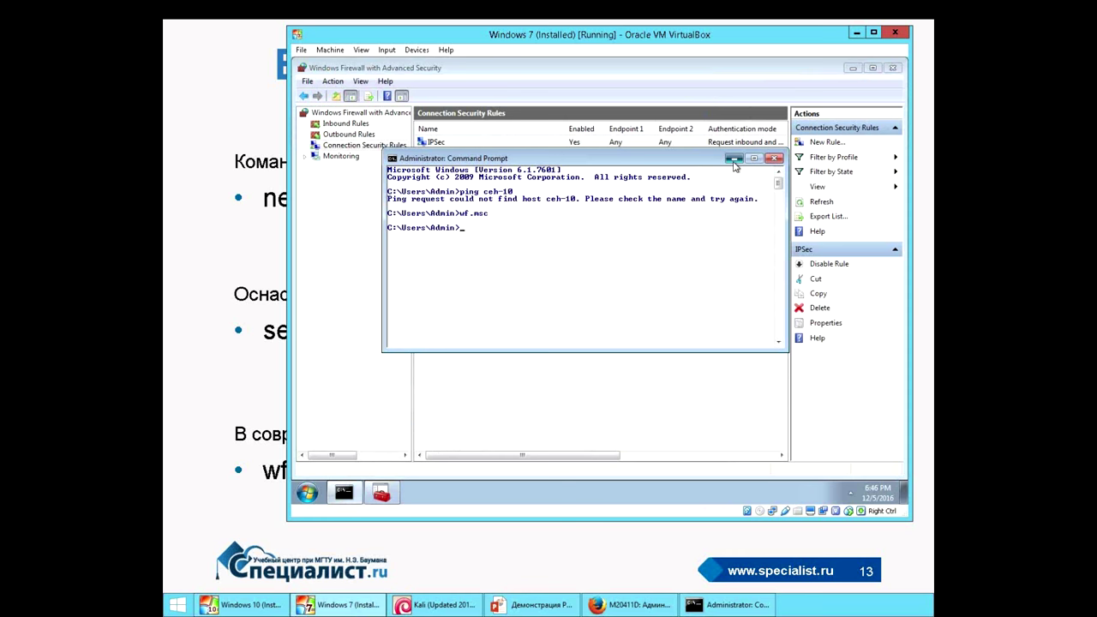
pyautogui.click(735, 159)
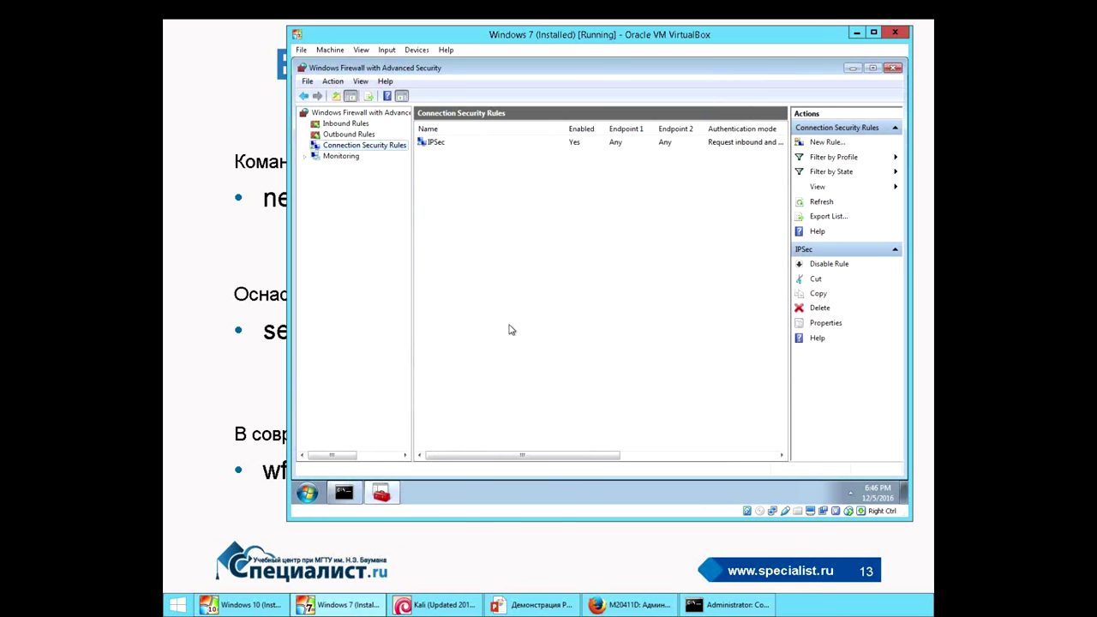
# - On the Windows 10 VM, ping ceh-7 from the Command Prompt
pyautogui.click(257, 605)
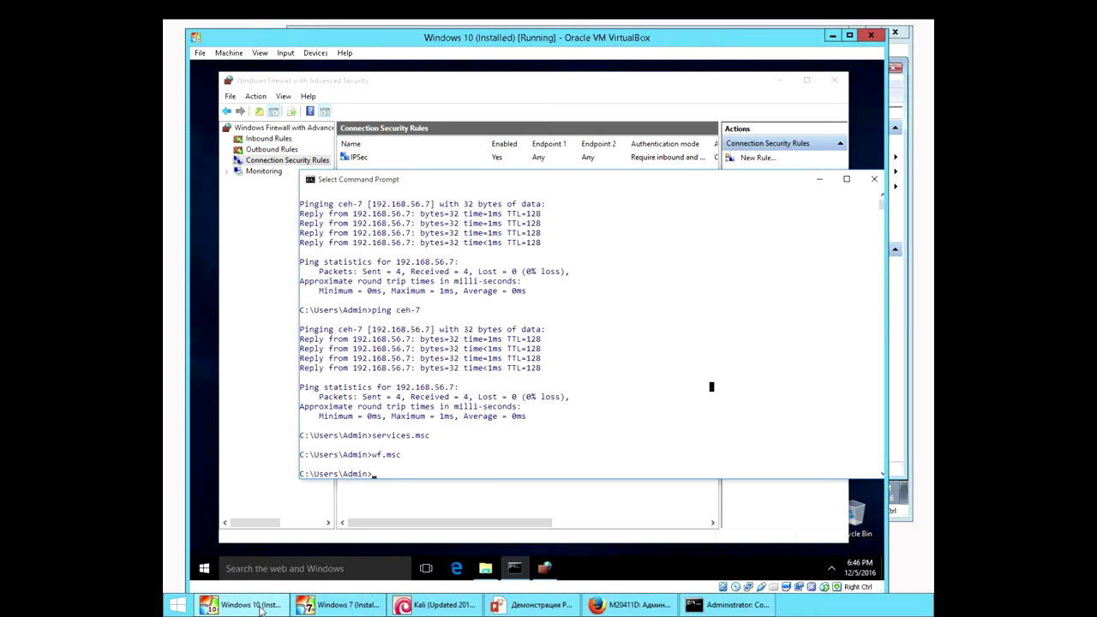
pyautogui.press('Escape')
pyautogui.press('Return')
pyautogui.write('p')
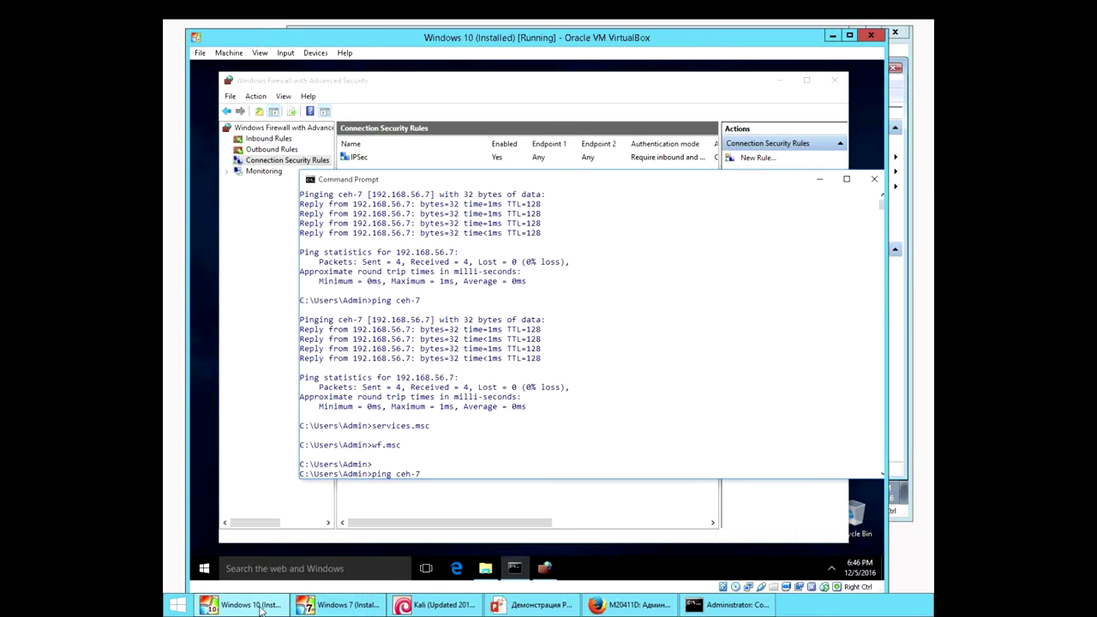
pyautogui.write('ing ceh-7')
pyautogui.press('Return')
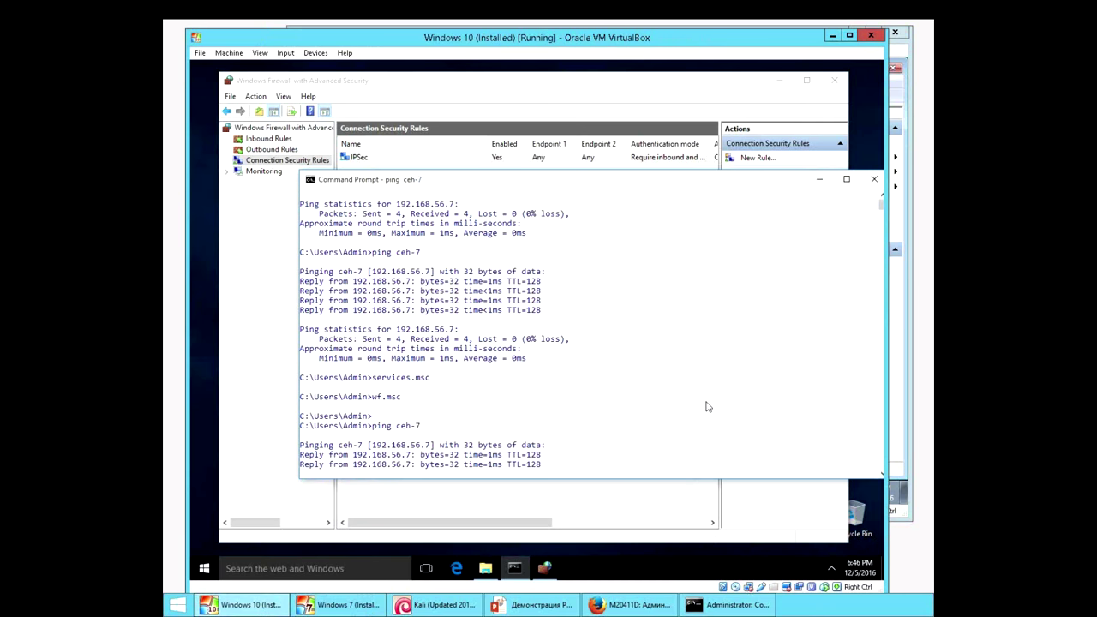
# - On Windows 7, rerun ping ceh-10 twice, then ping 192.168.56.10, which times out
pyautogui.click(341, 605)
pyautogui.click(418, 459)
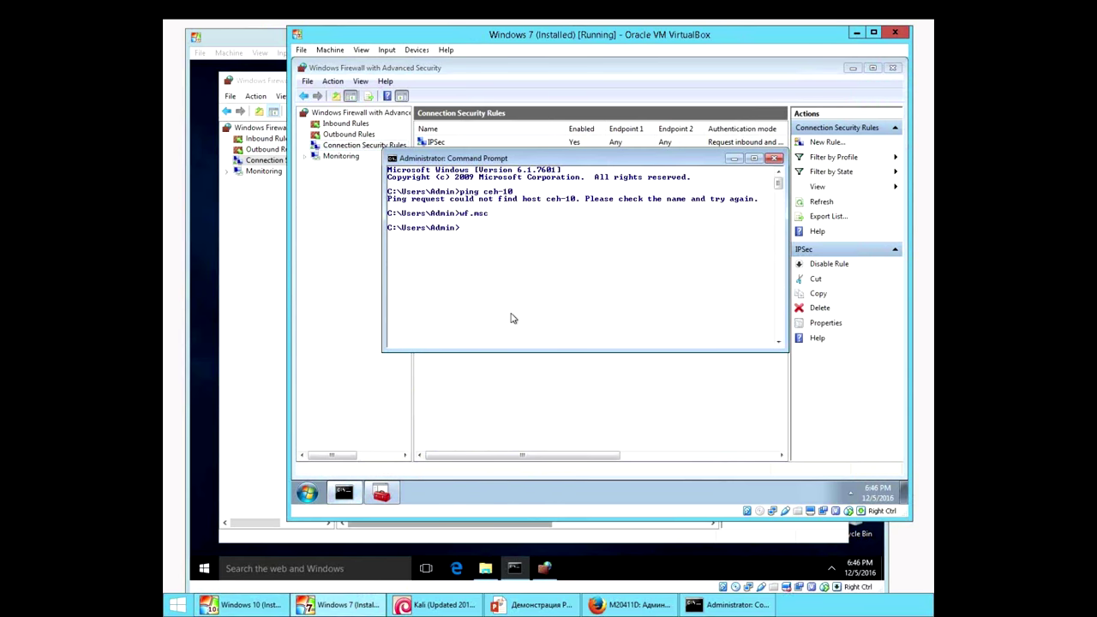
pyautogui.press('Up')
pyautogui.press('Up')
pyautogui.press('Return')
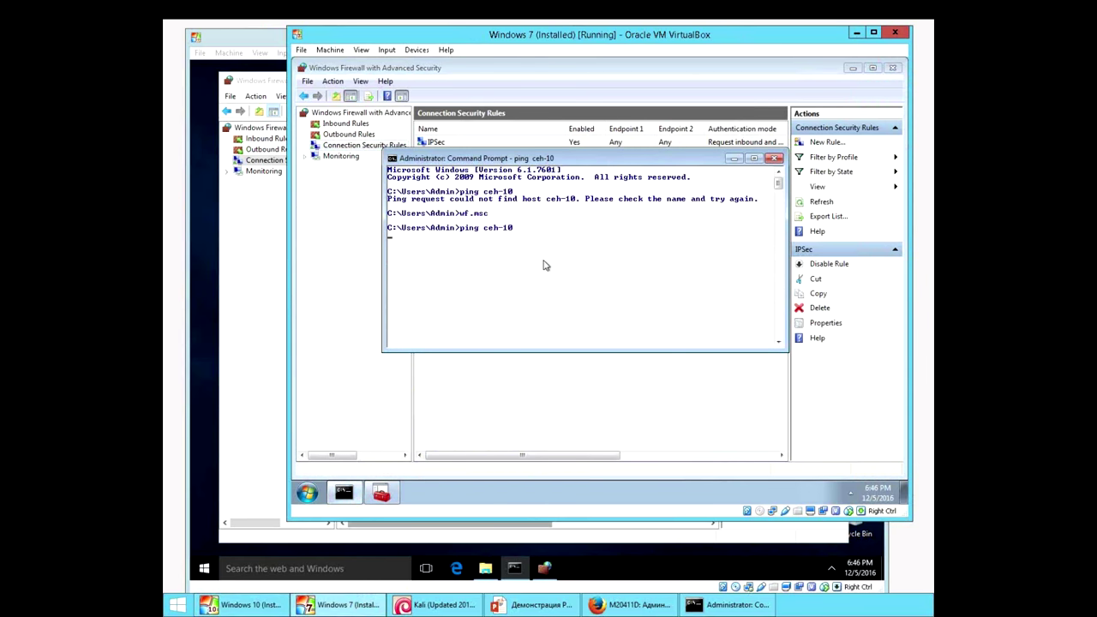
pyautogui.press('Up')
pyautogui.press('Return')
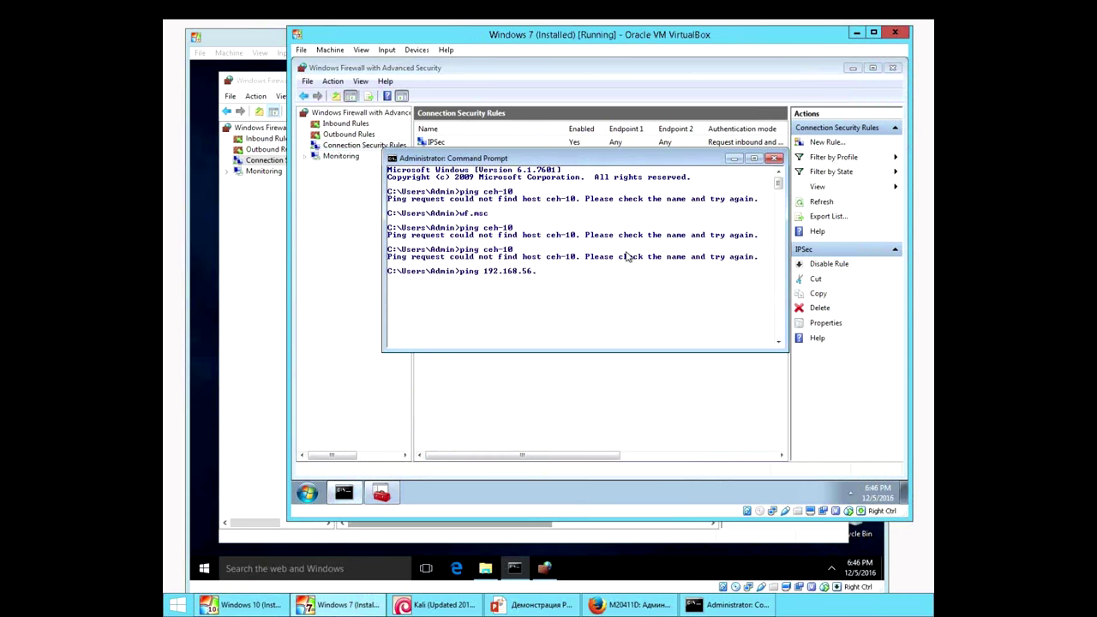
pyautogui.write('10')
pyautogui.press('Return')
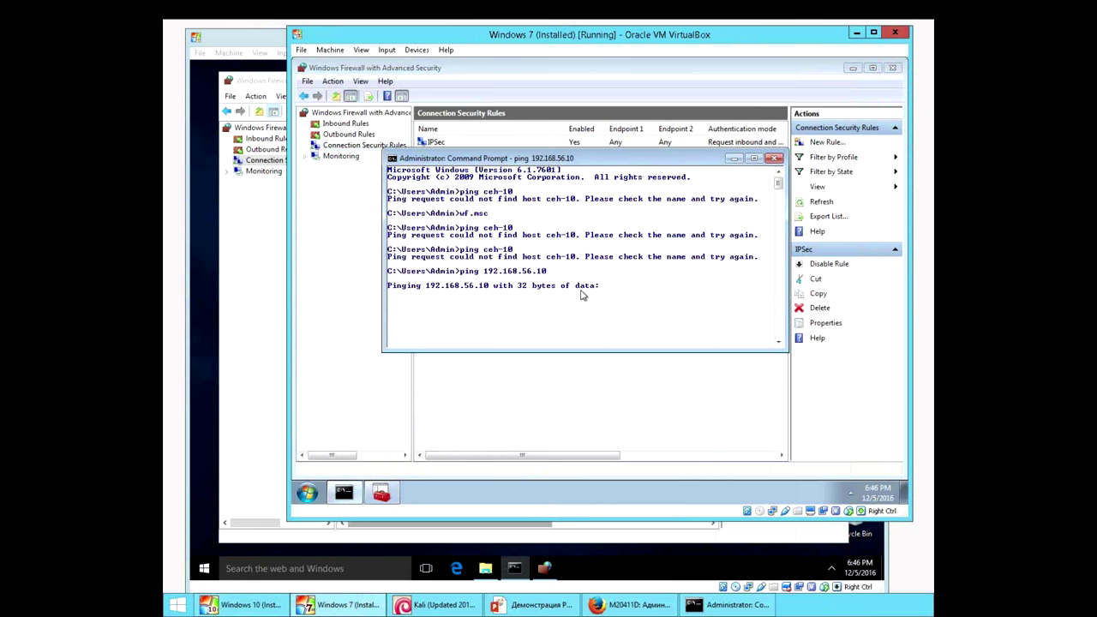
pyautogui.moveTo(691, 161); pyautogui.dragTo(702, 190)
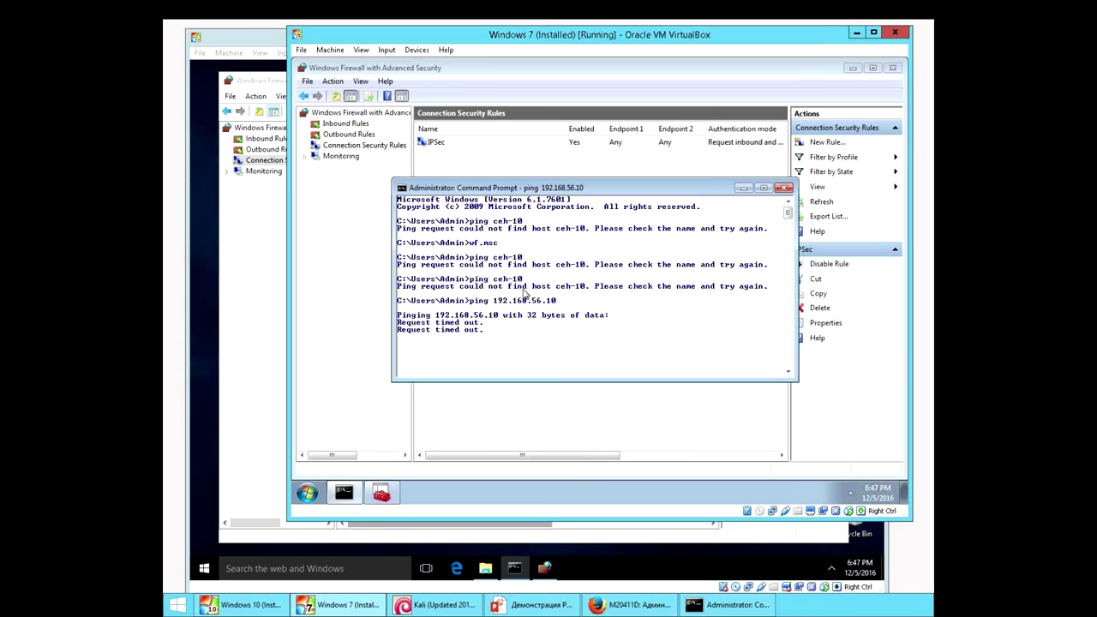
# - Open the IPSec rule's properties at its Authentication tab
pyautogui.click(367, 118)
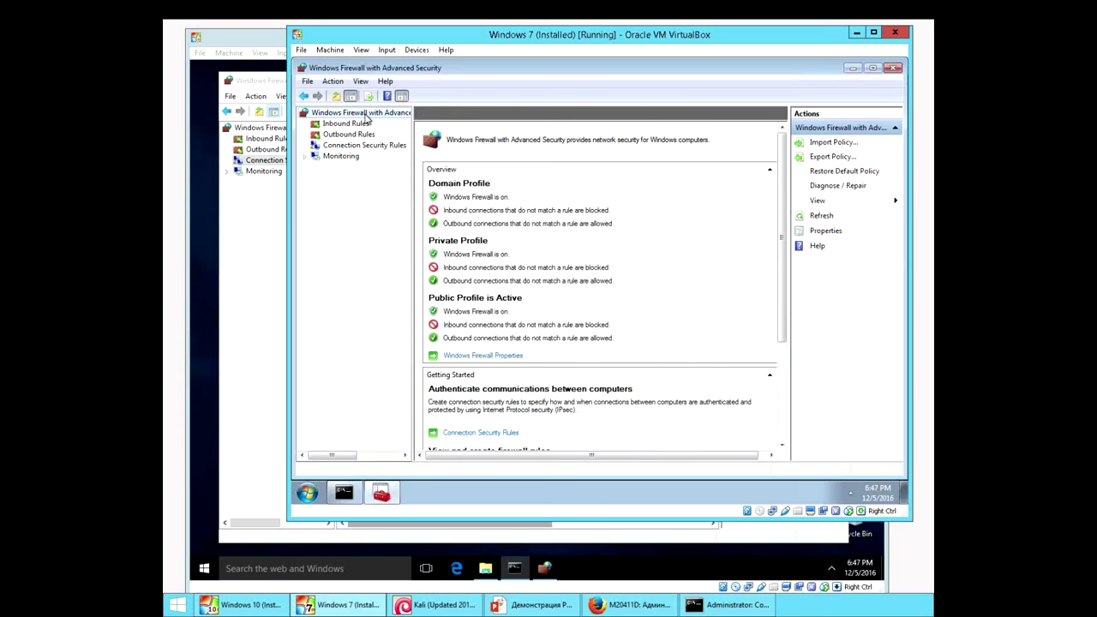
pyautogui.click(364, 145)
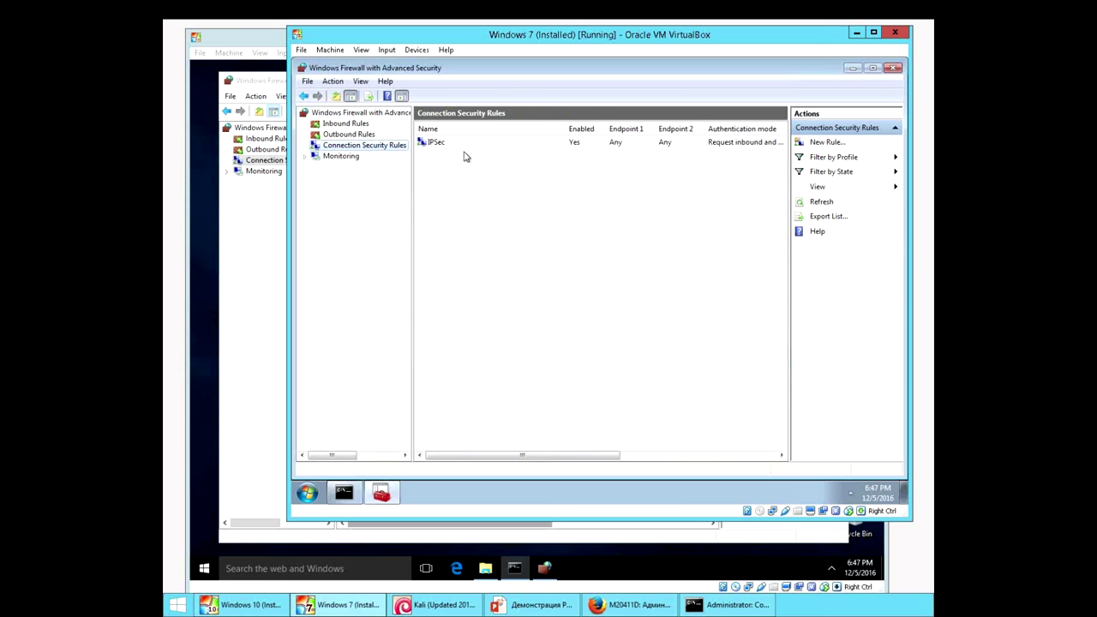
pyautogui.click(467, 144)
pyautogui.rightClick(467, 144)
pyautogui.click(506, 213)
pyautogui.click(533, 159)
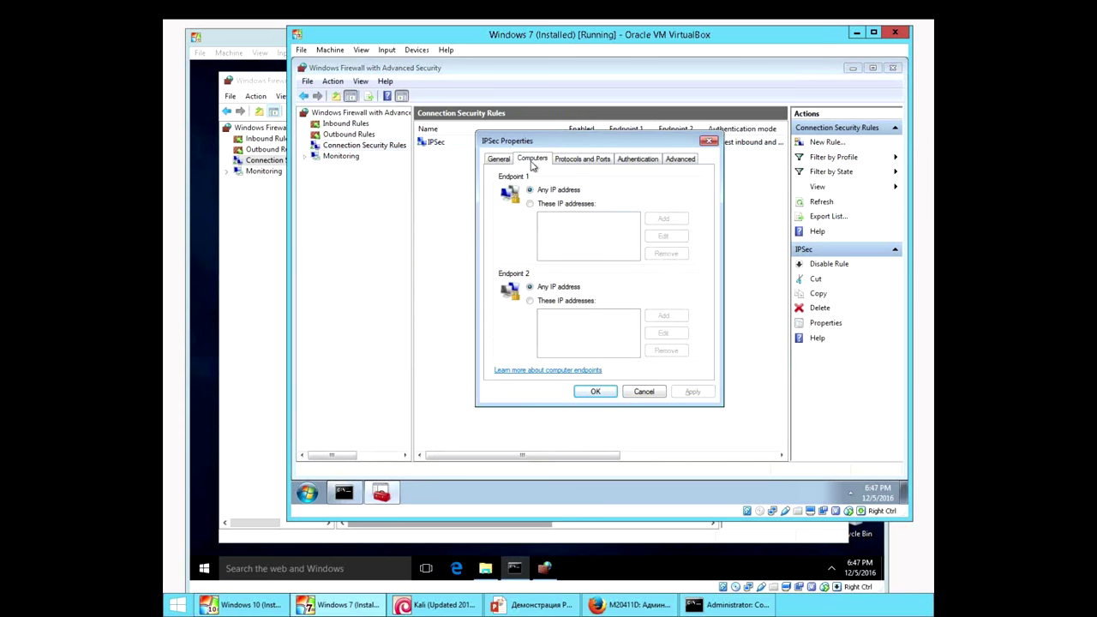
pyautogui.click(592, 160)
pyautogui.click(639, 161)
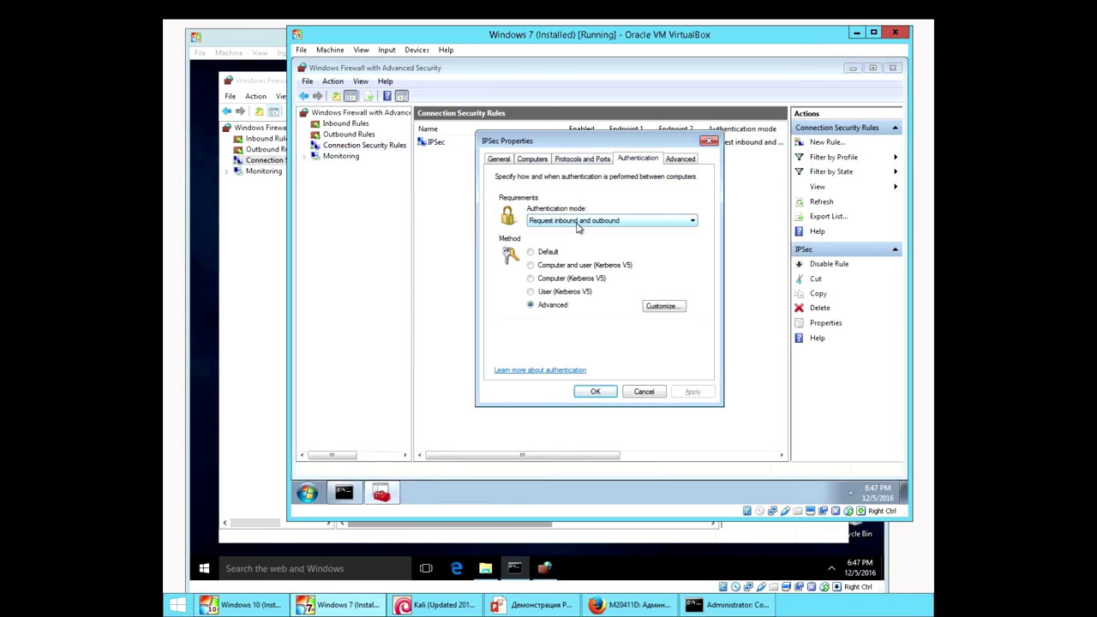
# - Set authentication mode to Require inbound and outbound, review the methods, and save
pyautogui.click(577, 221)
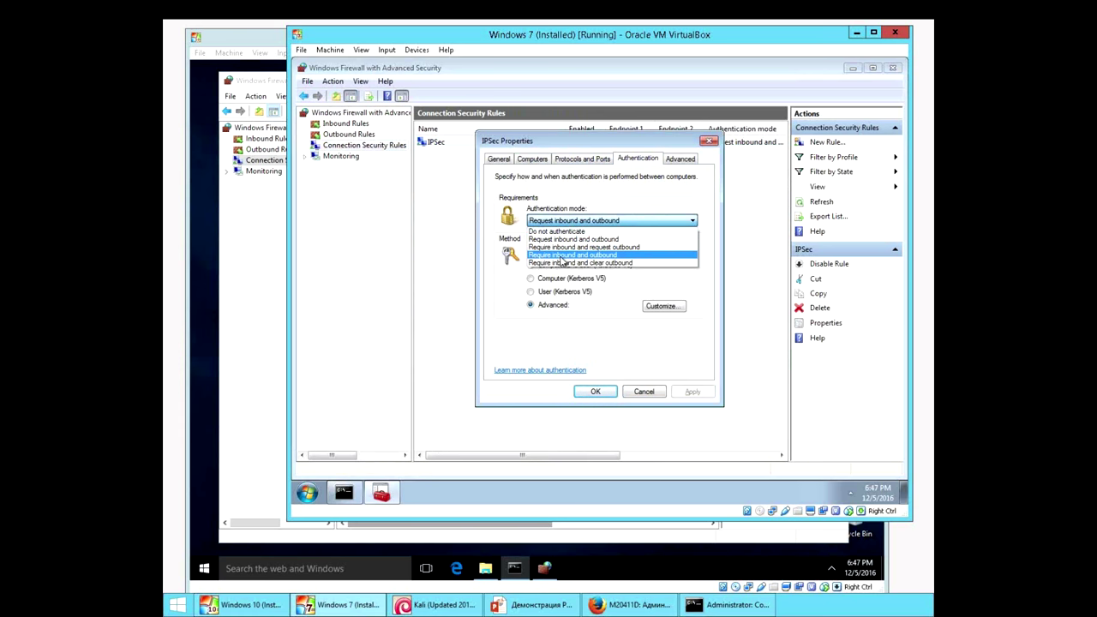
pyautogui.click(562, 261)
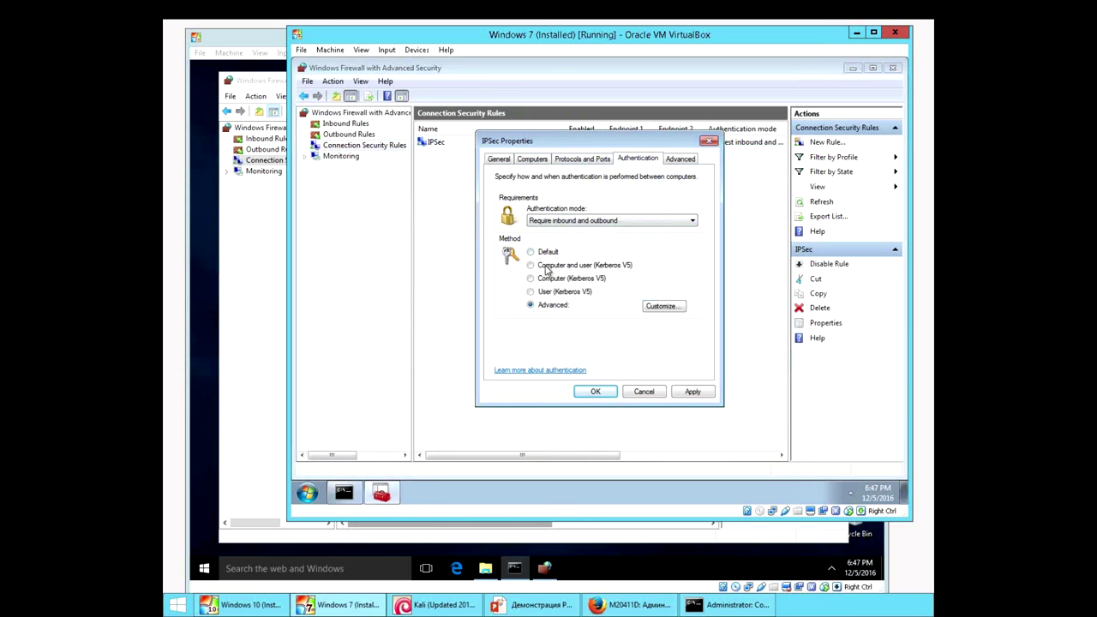
pyautogui.click(666, 311)
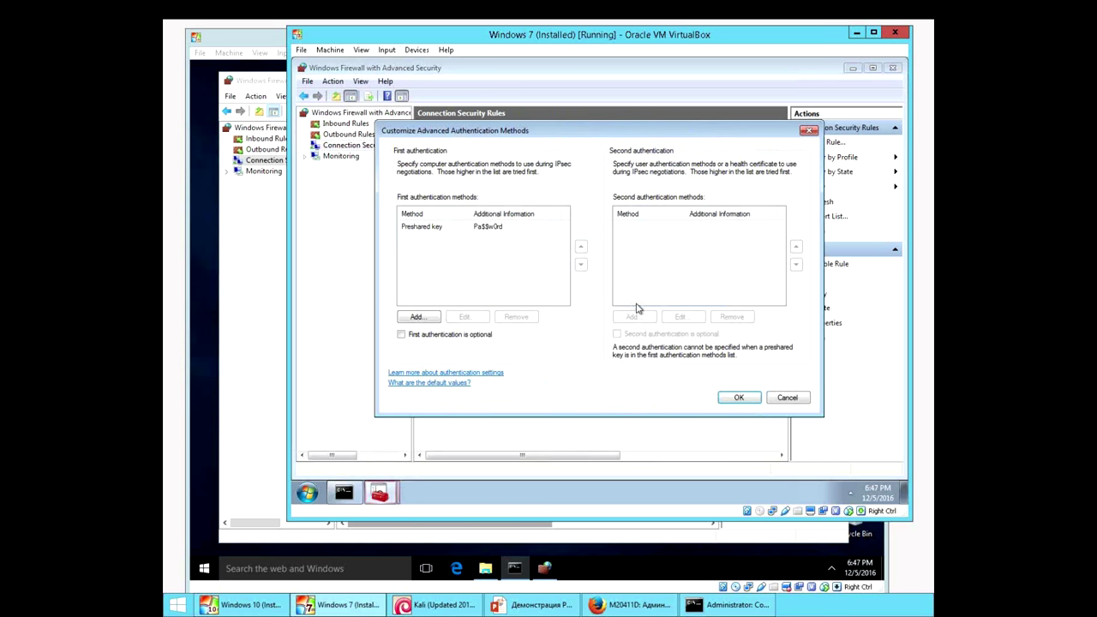
pyautogui.click(737, 398)
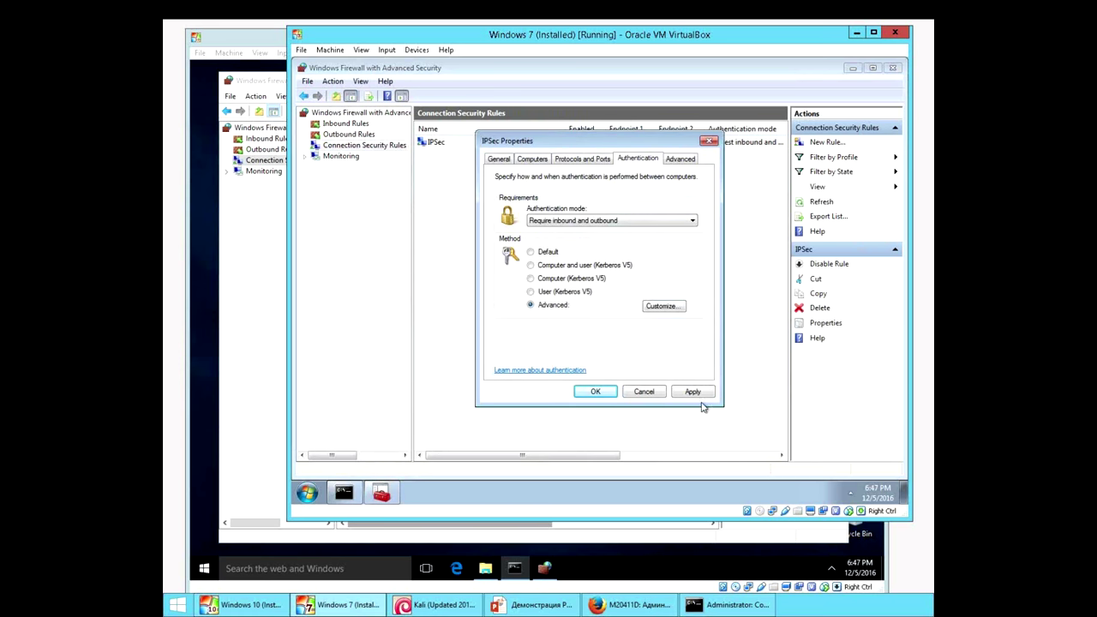
pyautogui.click(594, 391)
# - Rerun ping 192.168.56.10 on Windows 7, then show the firewall's Inbound Rules
pyautogui.hotkey('alt', 'Tab')
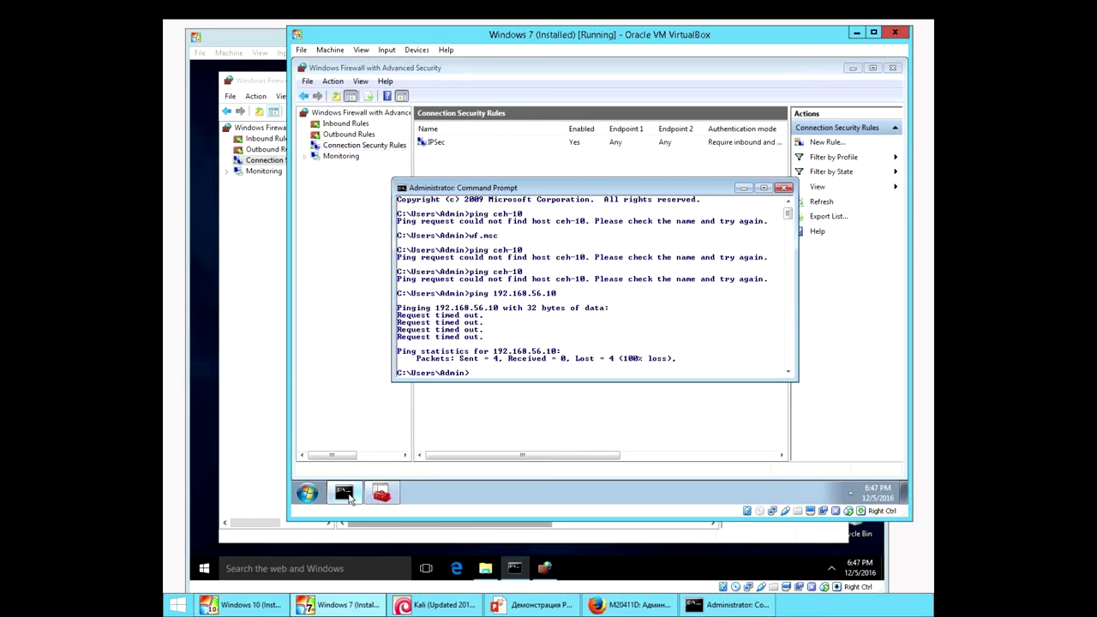
pyautogui.press('Up')
pyautogui.press('Return')
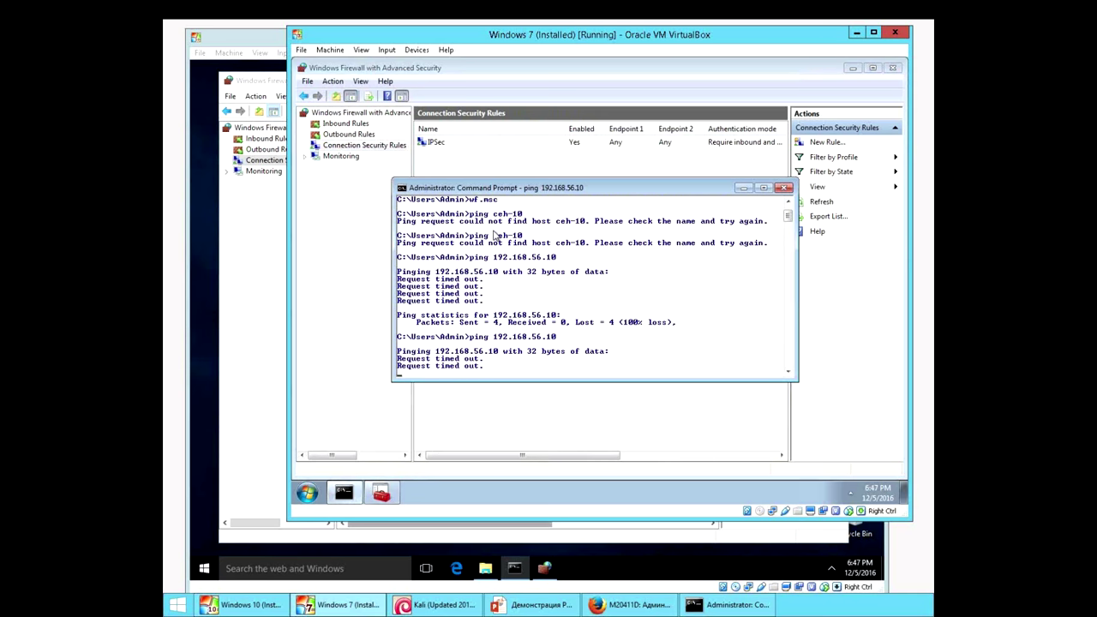
pyautogui.click(346, 125)
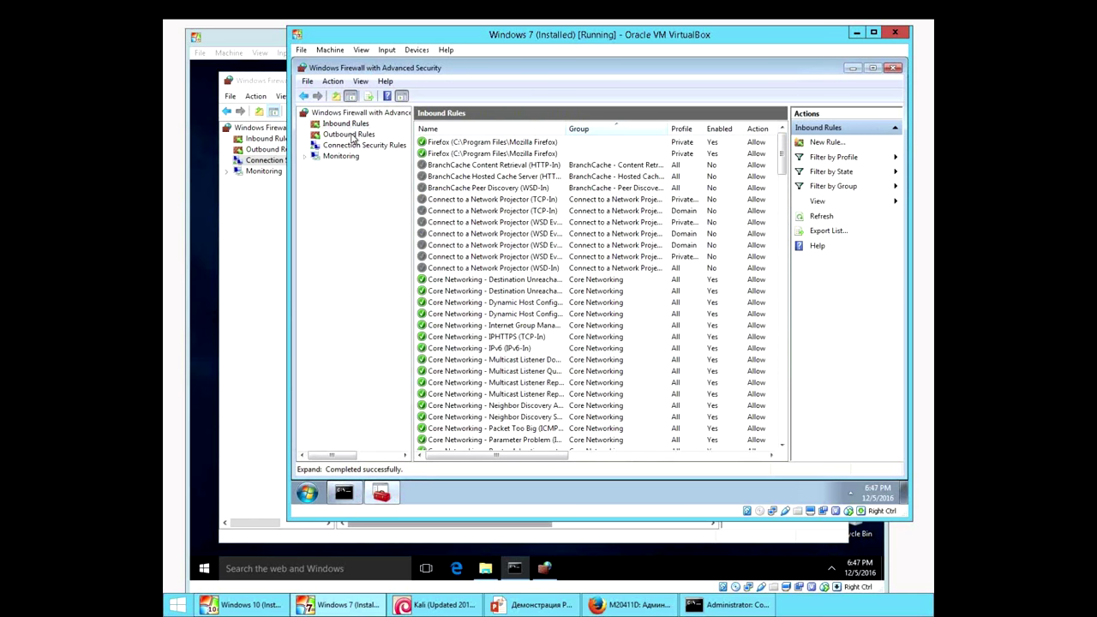
# - In Outbound Rules, enable the Domain ICMPv4-Out Echo Request rule and check the Private and Public ones
pyautogui.click(350, 135)
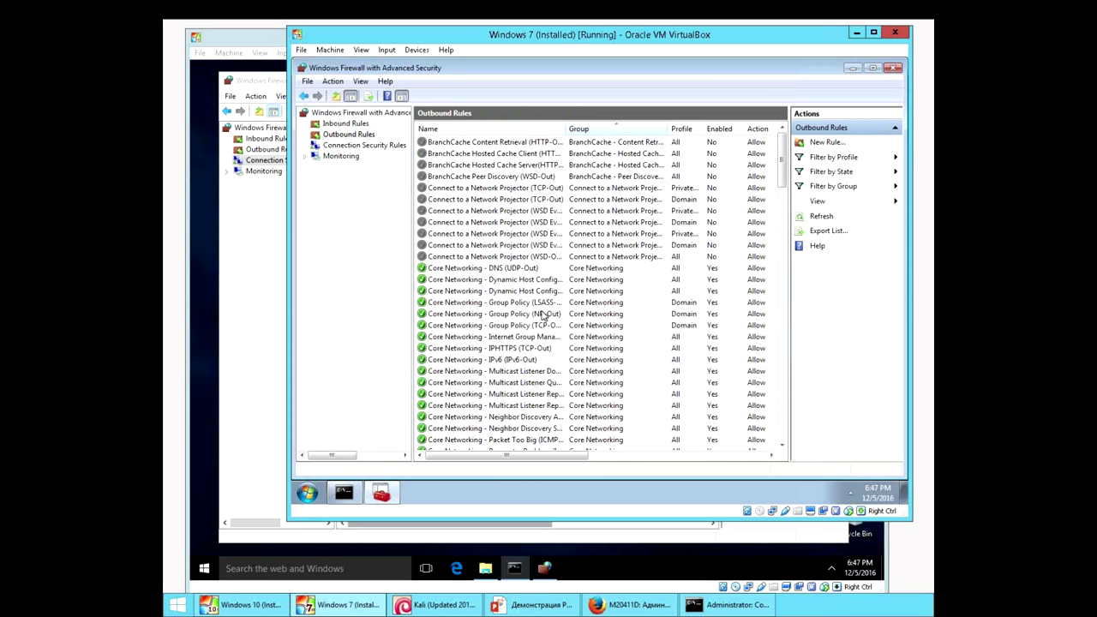
pyautogui.moveTo(567, 129); pyautogui.dragTo(636, 130)
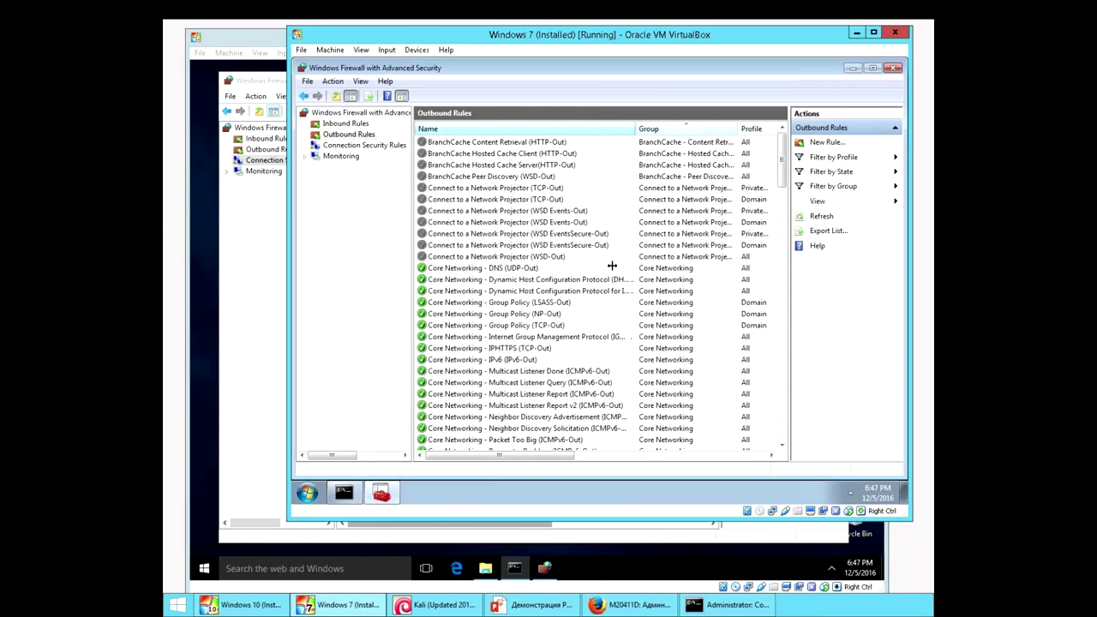
pyautogui.scroll(-3, 605, 283)
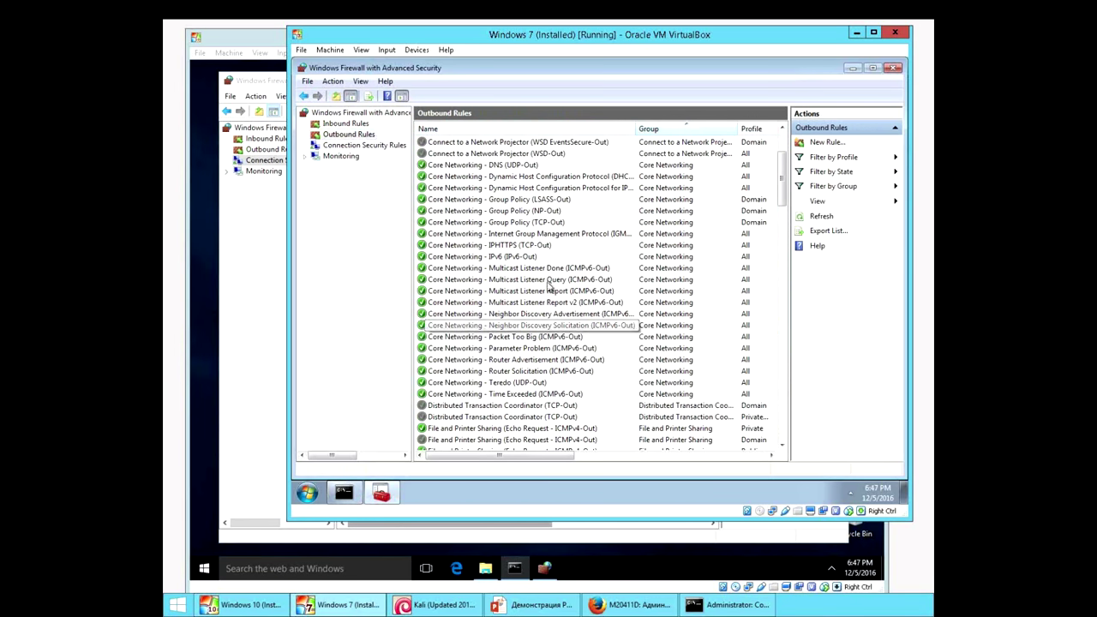
pyautogui.scroll(-1, 588, 409)
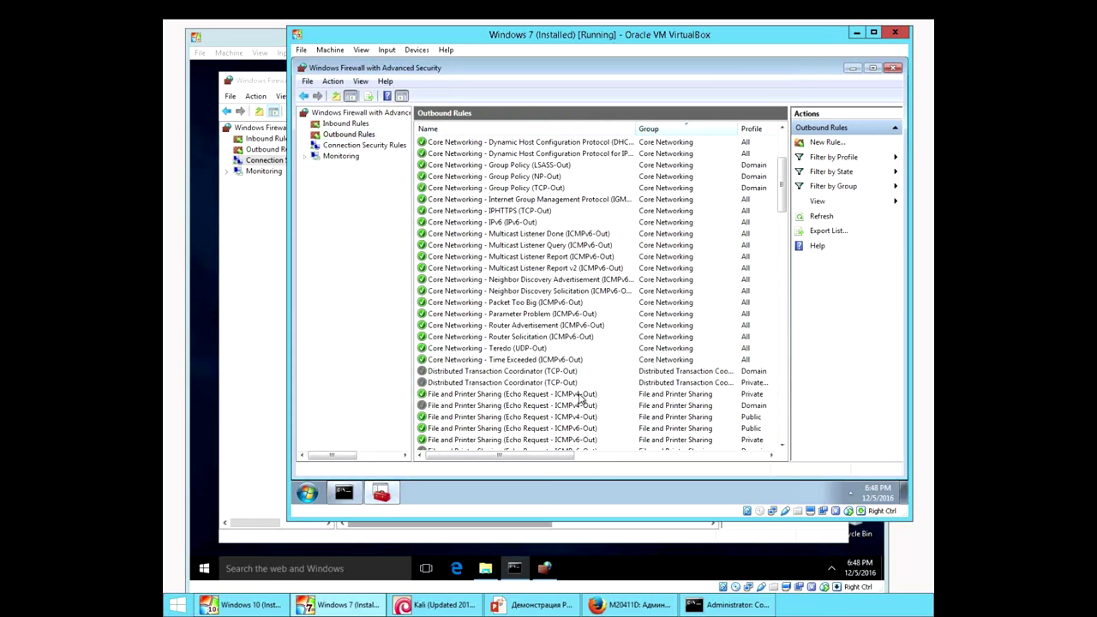
pyautogui.click(582, 406)
pyautogui.rightClick(581, 406)
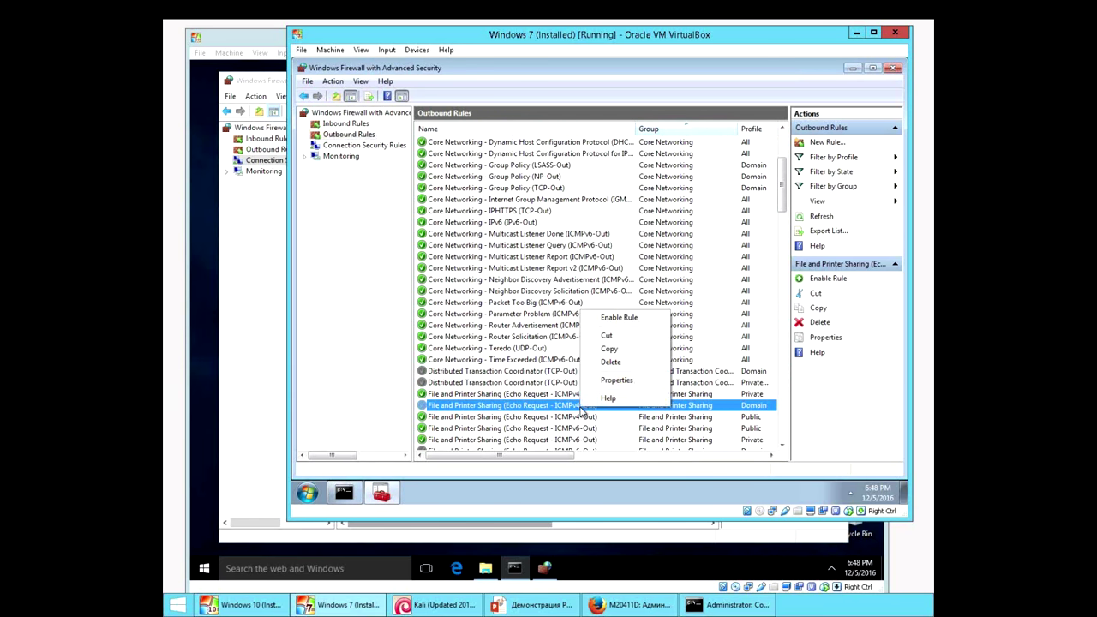
pyautogui.click(615, 318)
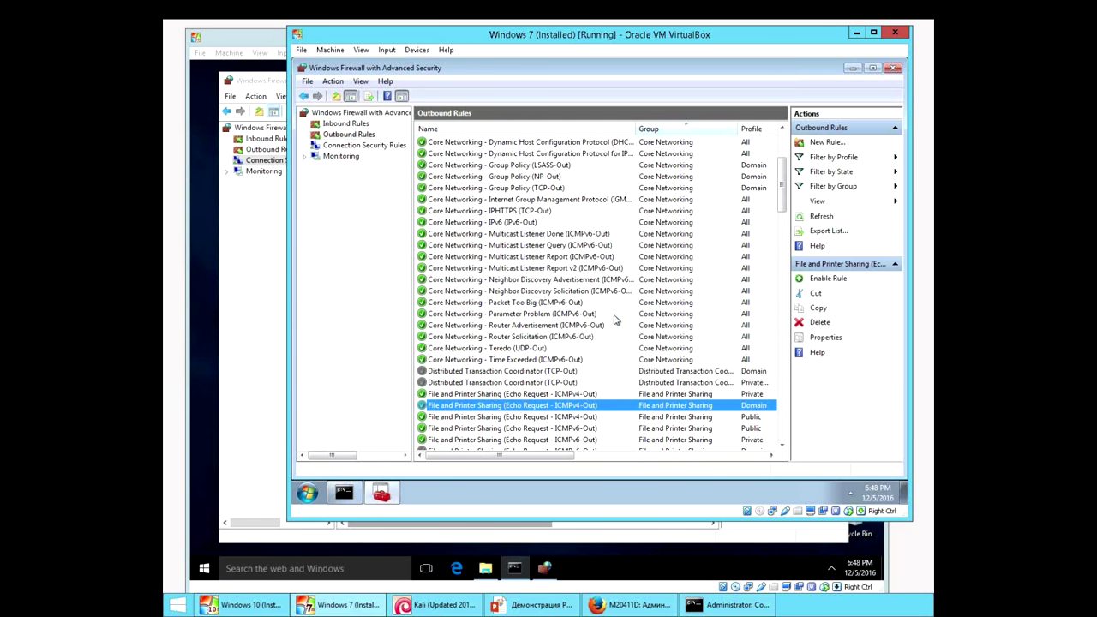
pyautogui.click(754, 396)
pyautogui.click(756, 406)
pyautogui.click(754, 418)
pyautogui.scroll(-1, 725, 374)
pyautogui.scroll(-1, 724, 375)
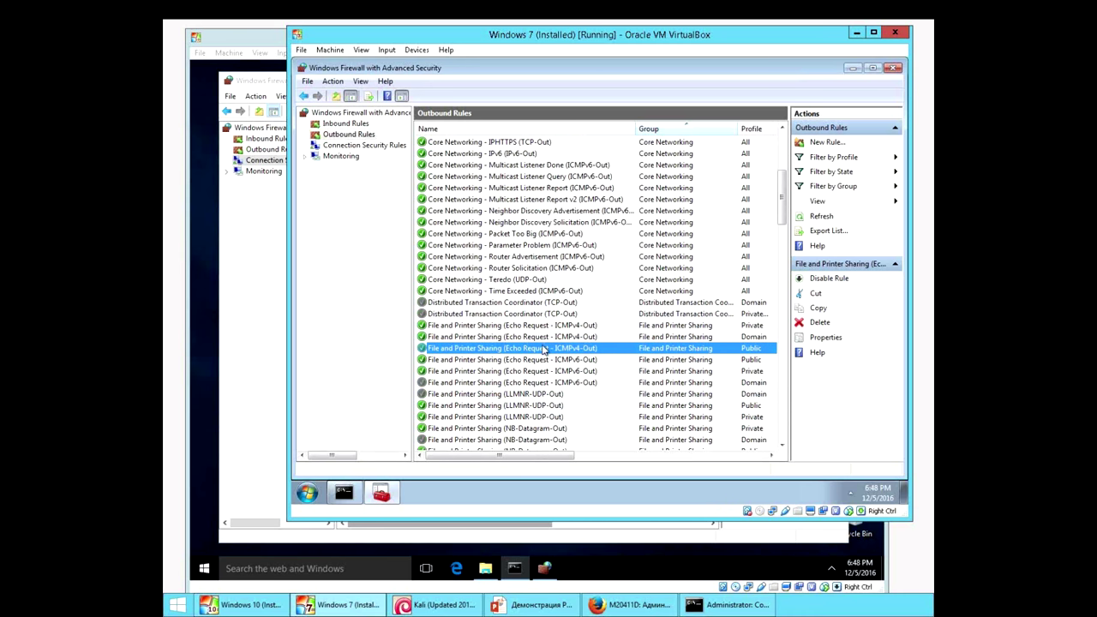
# - In Inbound Rules, enable the Domain Echo Request ICMPv4-In rule
pyautogui.click(345, 125)
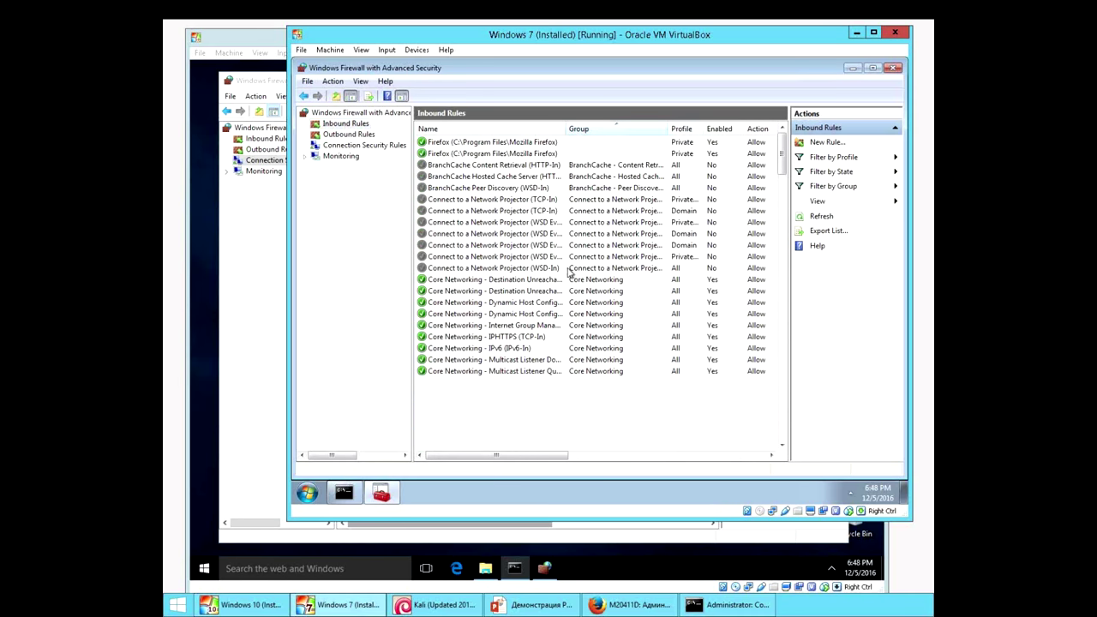
pyautogui.scroll(-10, 499, 176)
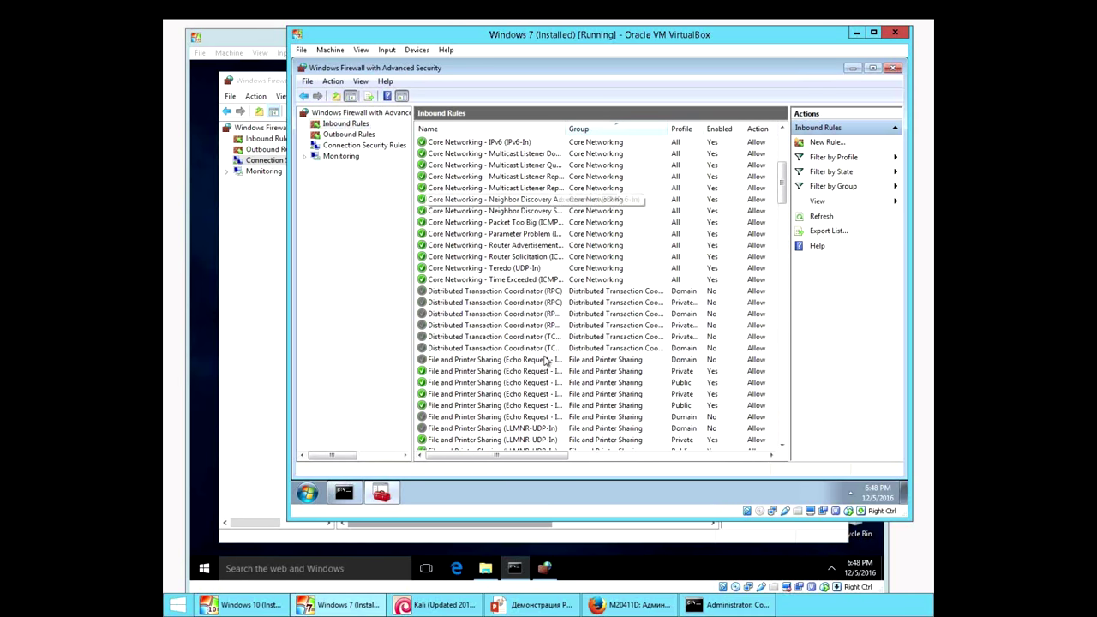
pyautogui.scroll(-4, 543, 410)
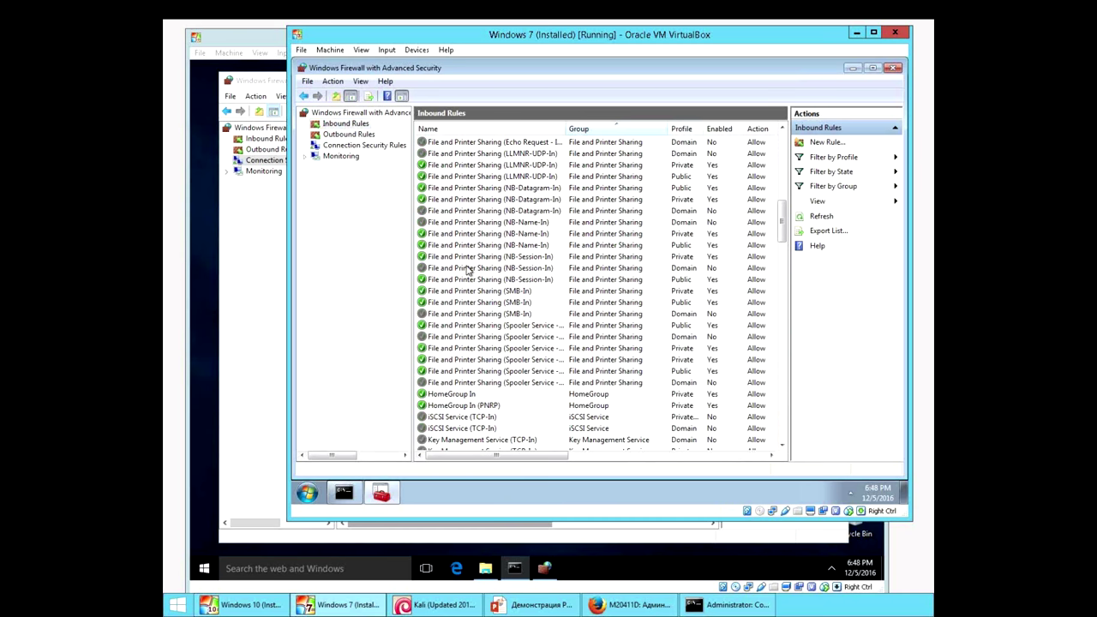
pyautogui.scroll(1, 470, 270)
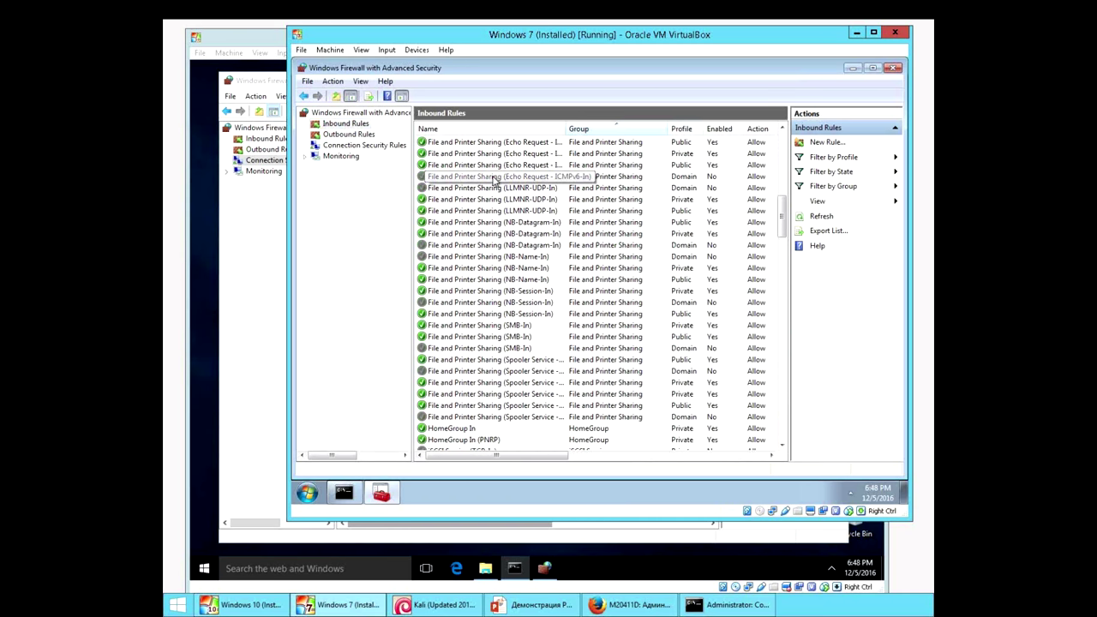
pyautogui.scroll(2, 494, 183)
pyautogui.moveTo(569, 128); pyautogui.dragTo(642, 129)
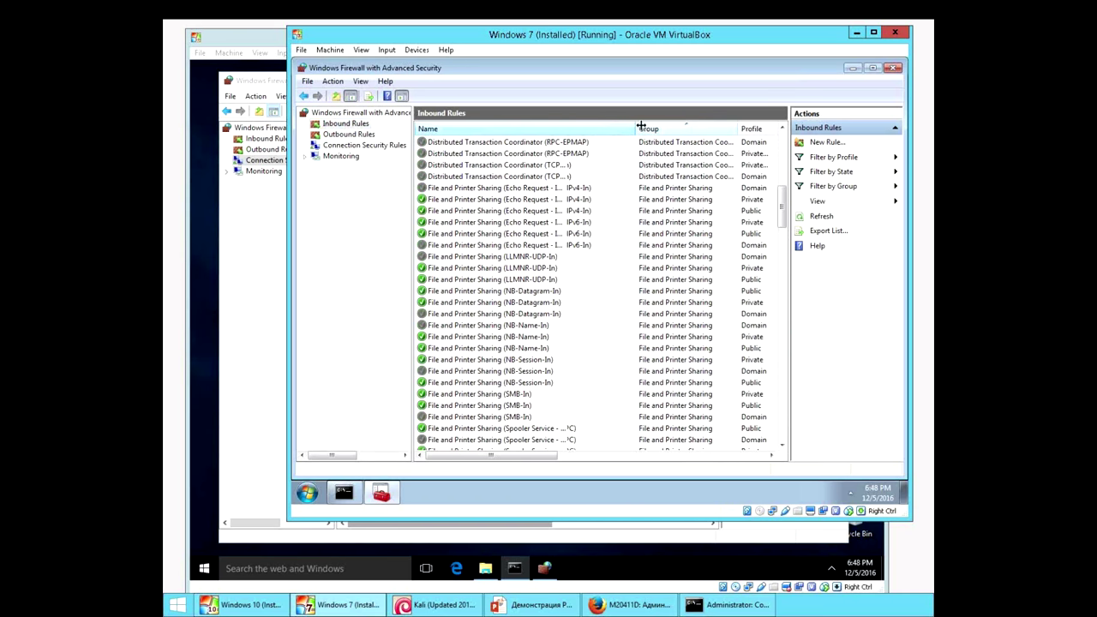
pyautogui.rightClick(579, 192)
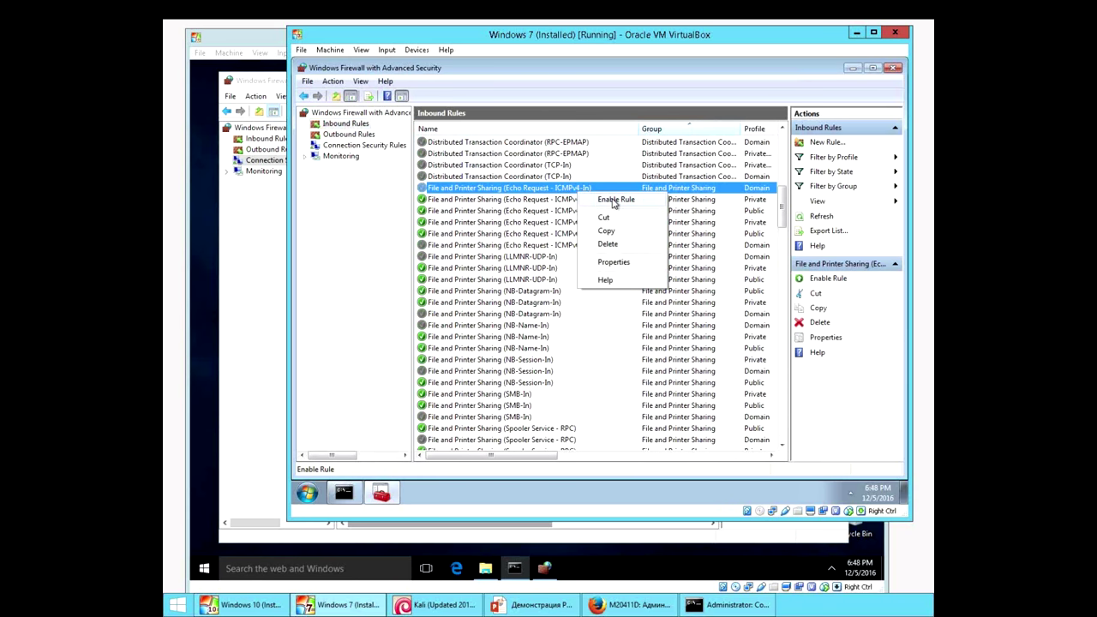
pyautogui.click(613, 199)
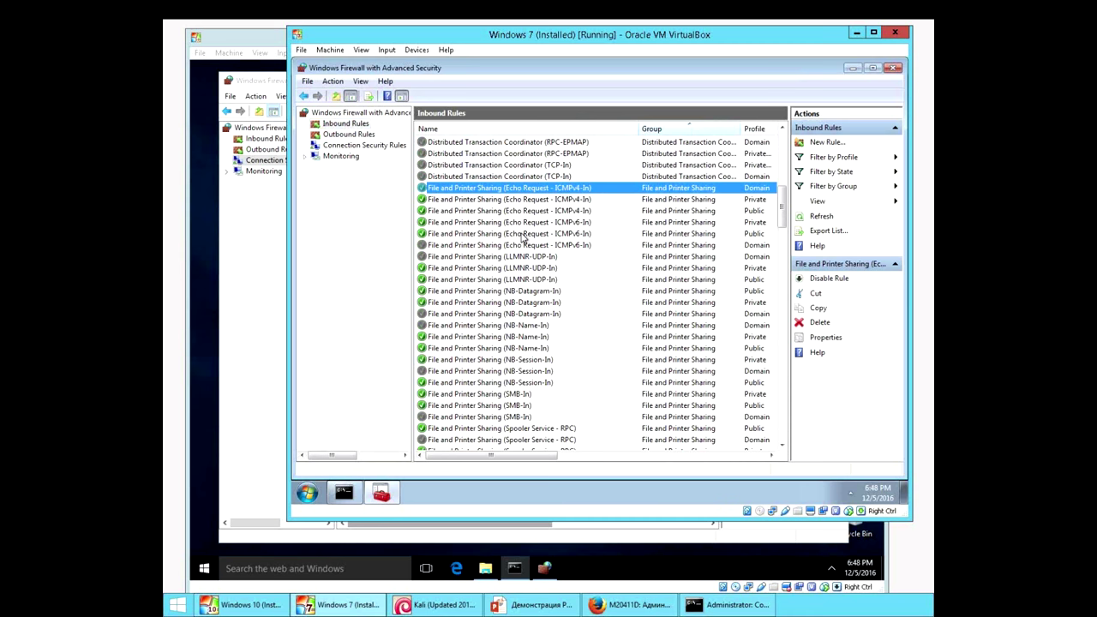
# - On Windows 10, list Inbound Rules and select the first File and Printer Sharing Echo Request ICMPv4-In rule
pyautogui.click(258, 604)
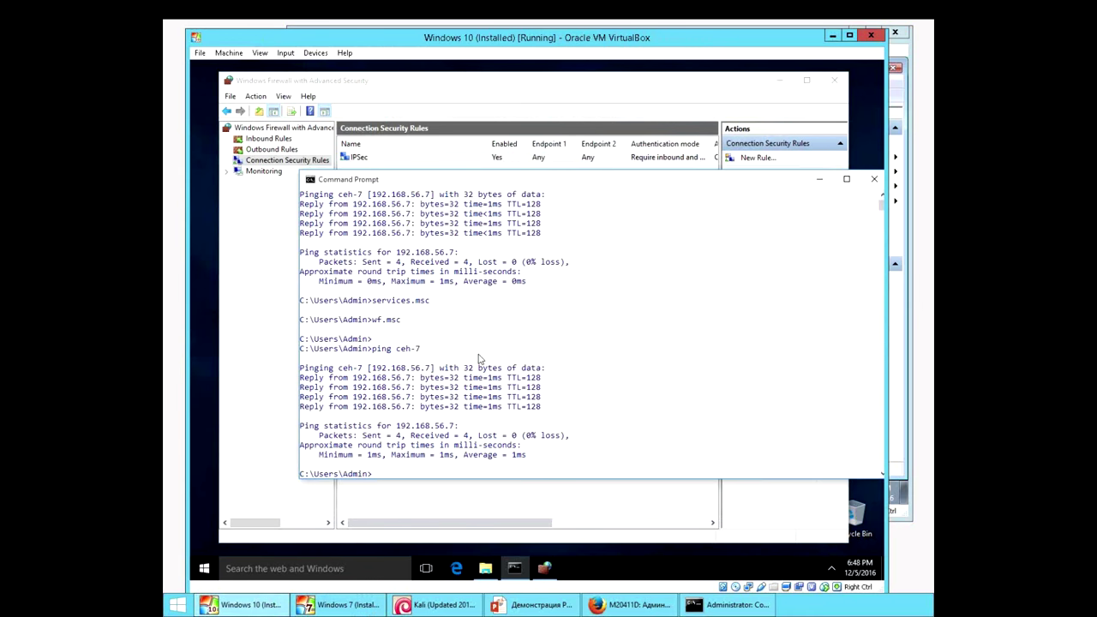
pyautogui.click(545, 568)
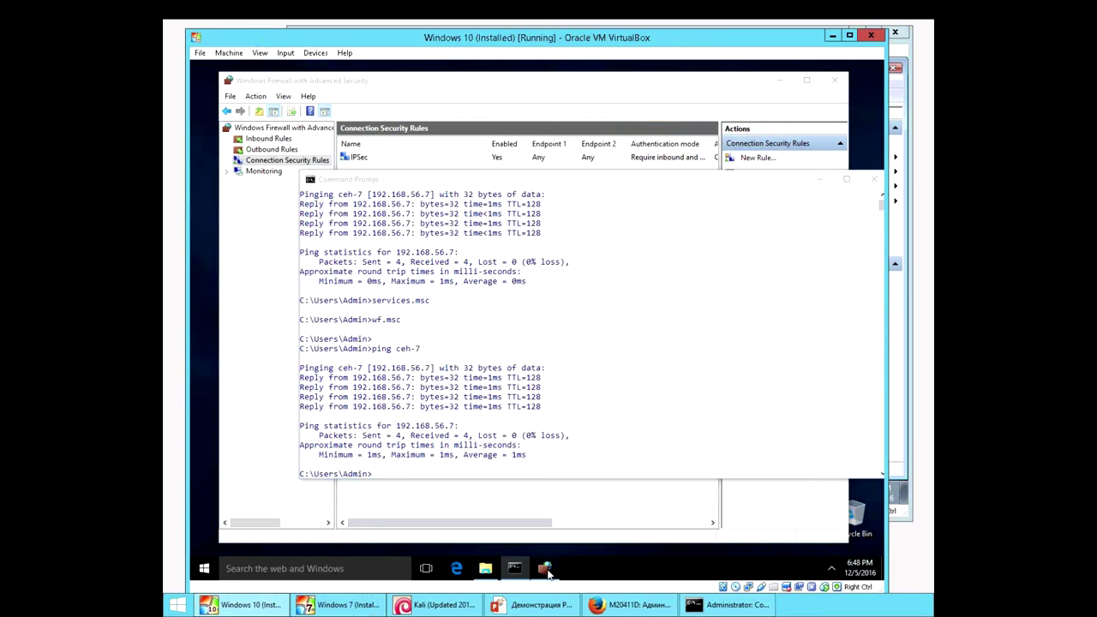
pyautogui.click(260, 138)
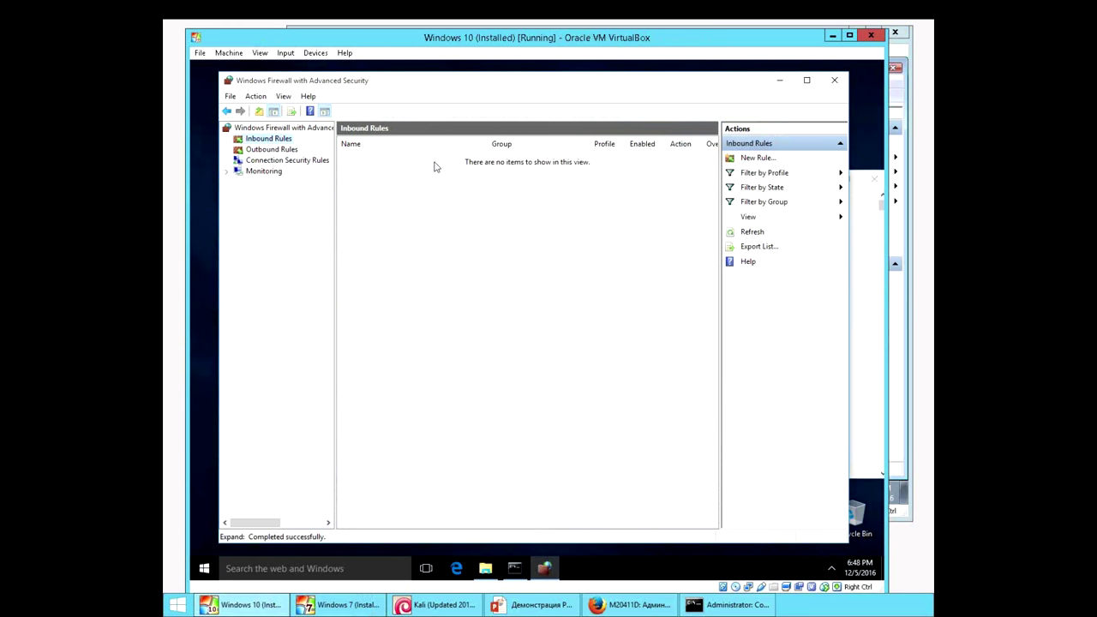
pyautogui.scroll(-1, 460, 336)
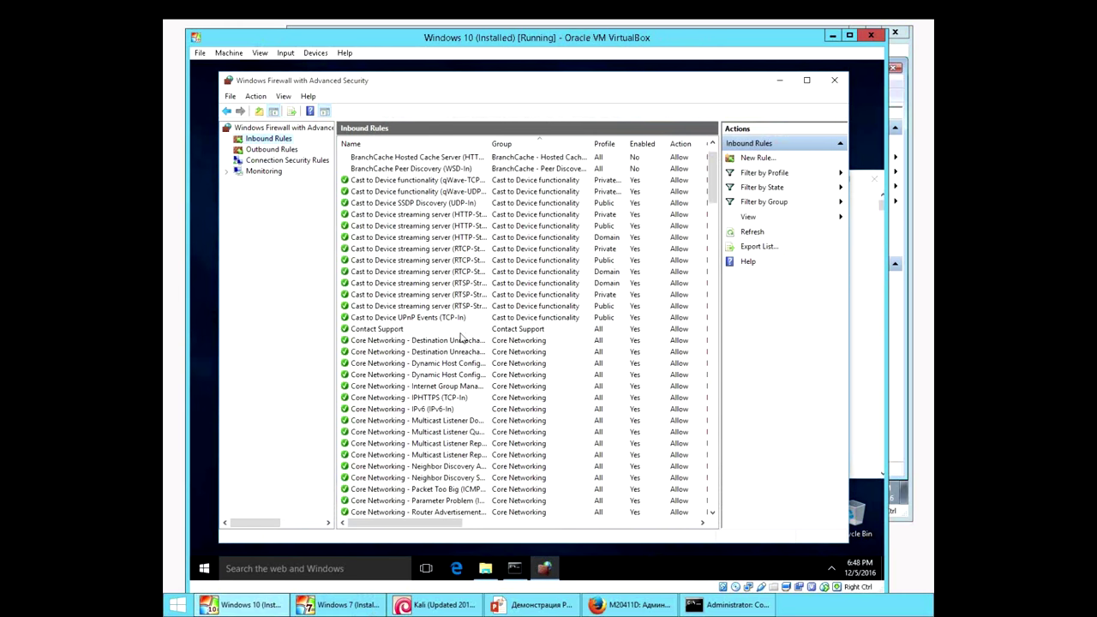
pyautogui.scroll(-5, 461, 336)
pyautogui.scroll(-5, 417, 418)
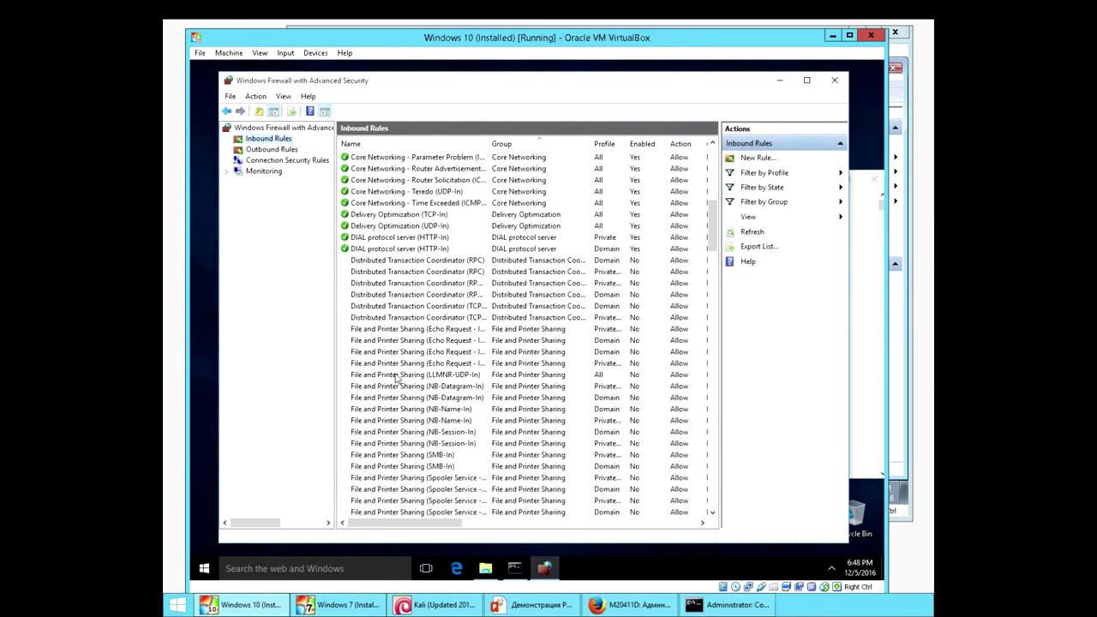
pyautogui.click(400, 330)
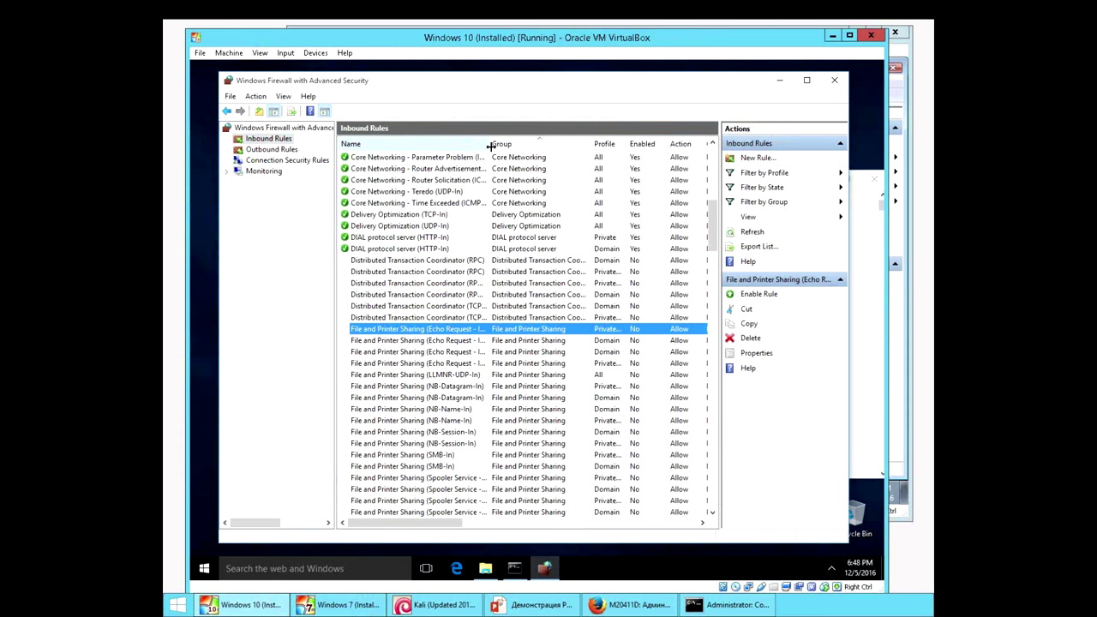
pyautogui.moveTo(488, 143); pyautogui.dragTo(569, 146)
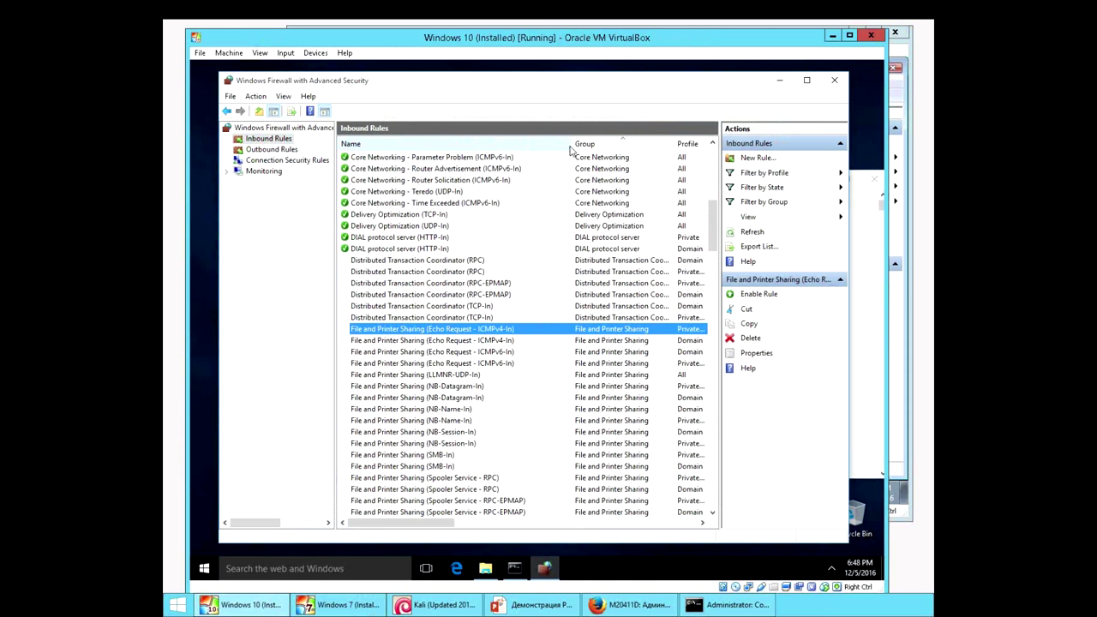
# - Add the second Echo Request ICMPv4-In rule to the selection and enable both
pyautogui.moveTo(524, 568)
pyautogui.keyDown('ctrl'); pyautogui.click(473, 340); pyautogui.keyUp('ctrl')
pyautogui.rightClick(480, 343)
pyautogui.click(513, 351)
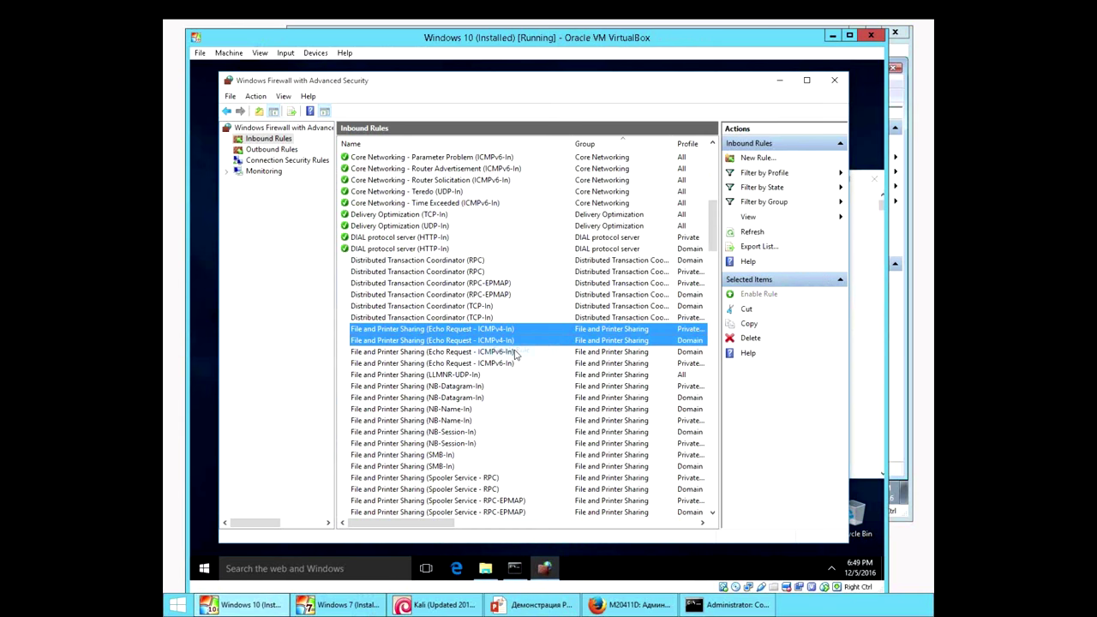
pyautogui.click(438, 605)
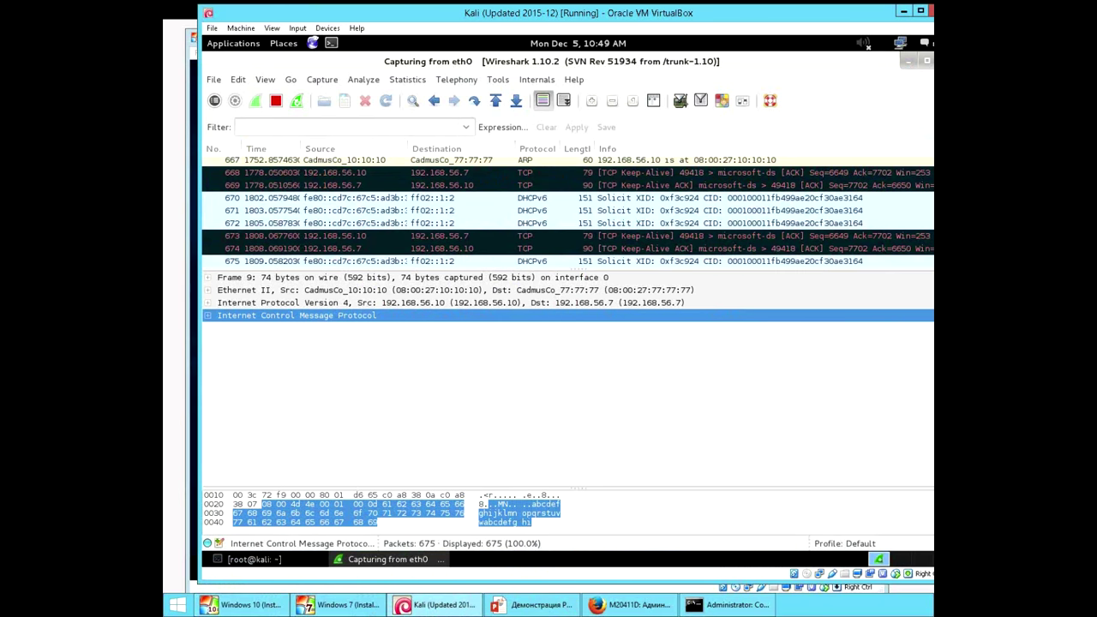
# - Select packet 655 and expand its Authentication Header (ICMP next header, length 24)
pyautogui.scroll(5, 574, 221)
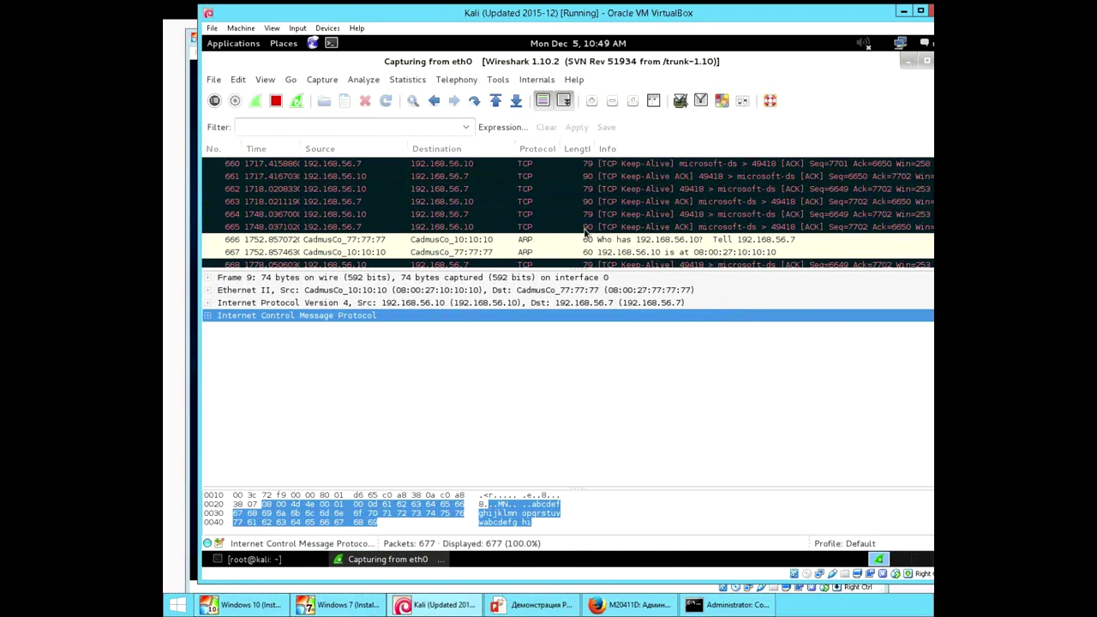
pyautogui.click(575, 178)
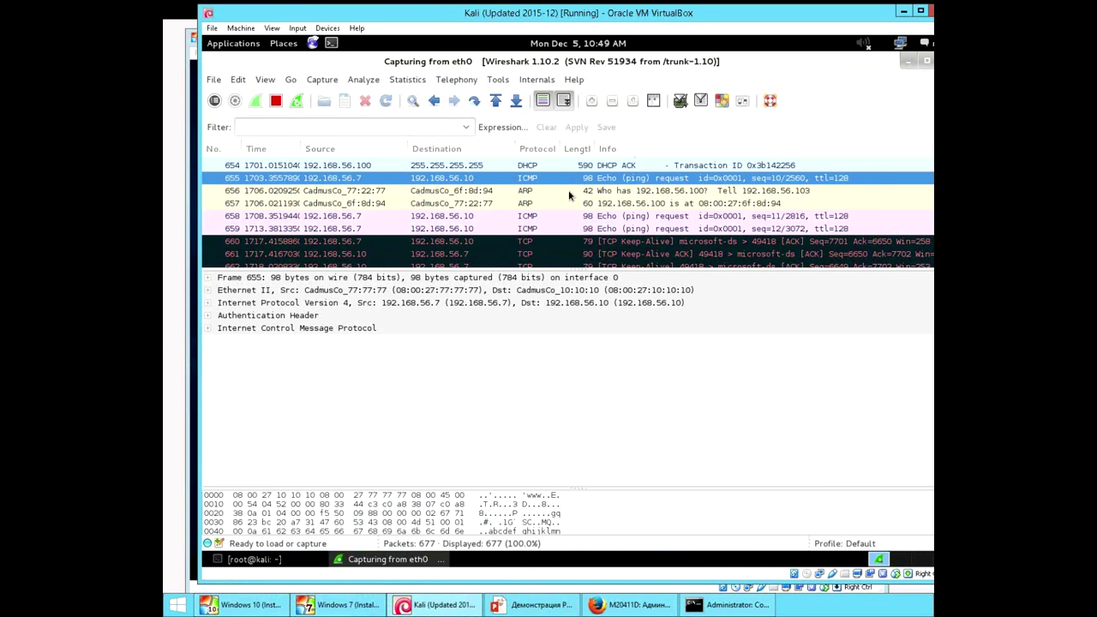
pyautogui.click(278, 319)
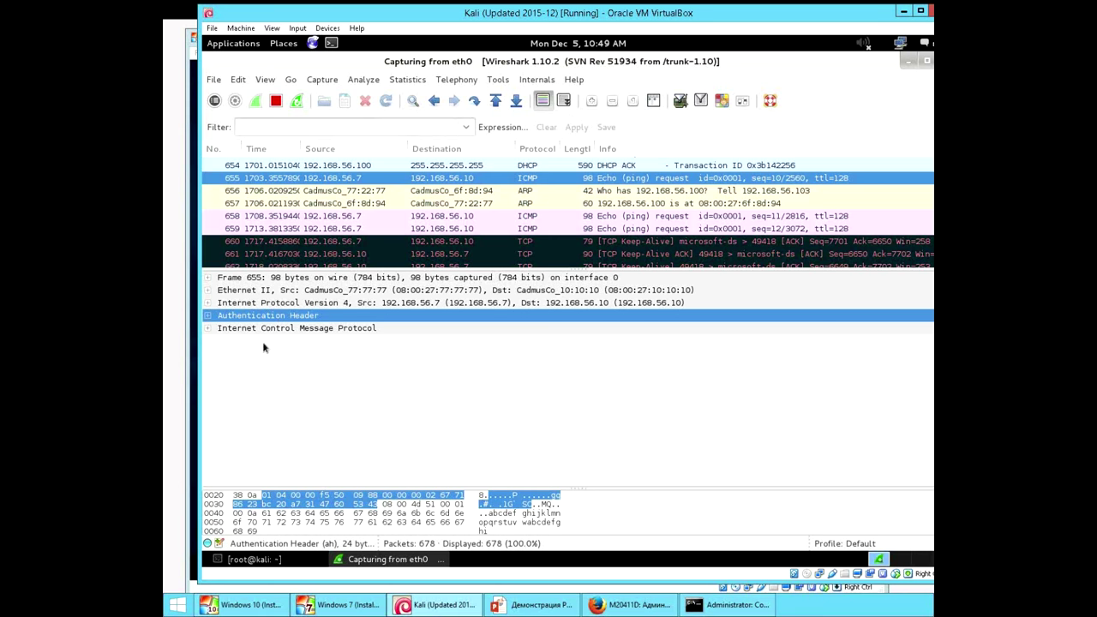
pyautogui.click(207, 316)
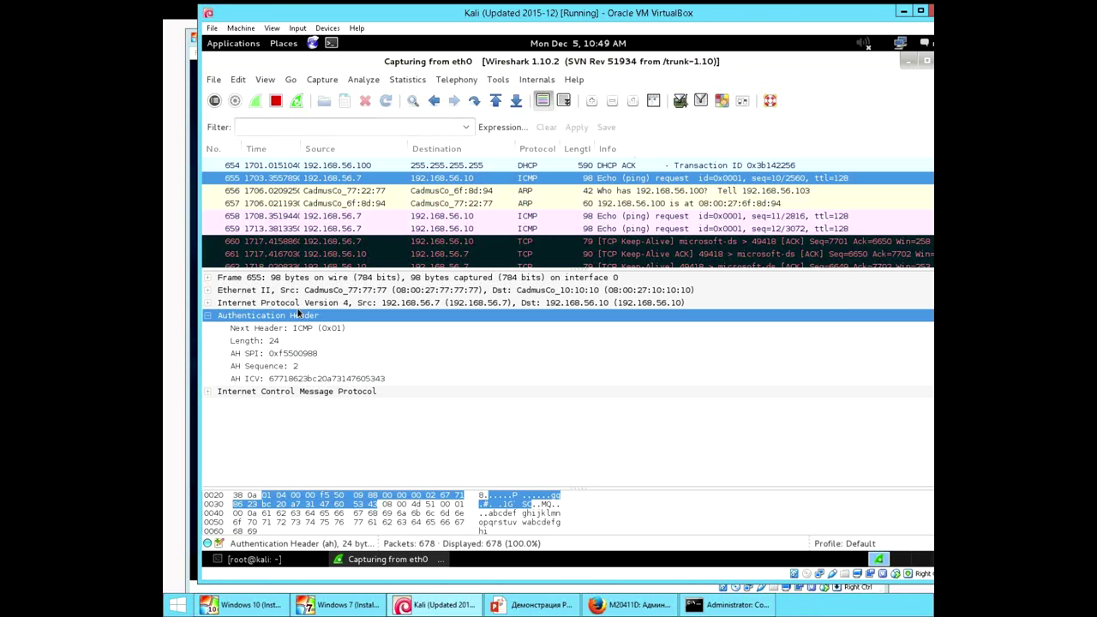
pyautogui.click(273, 559)
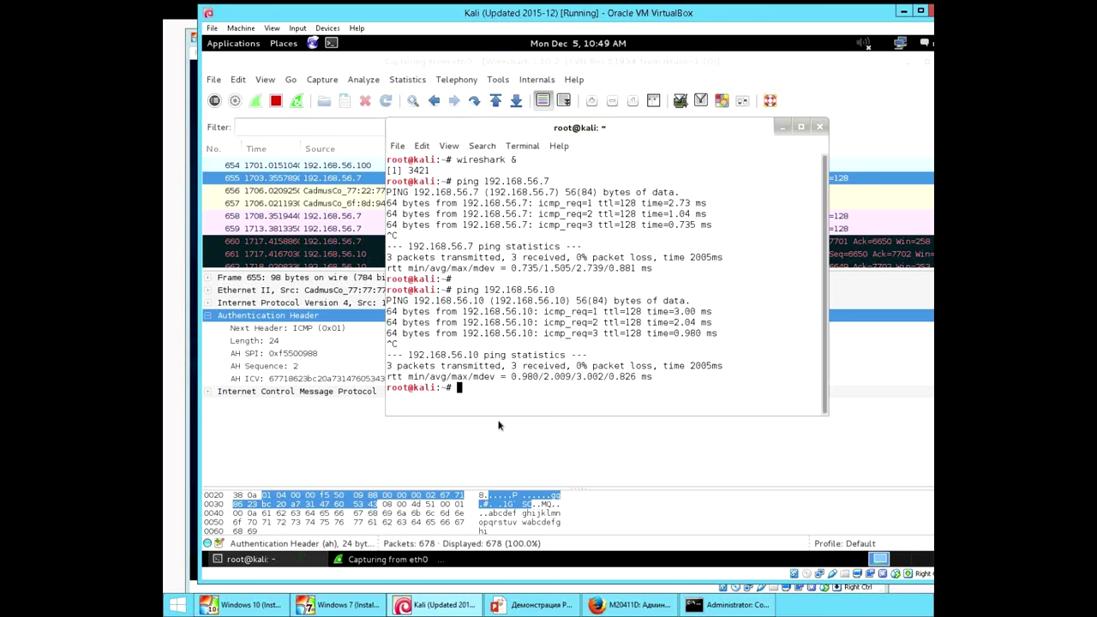
# - From Kali, rerun pings to 192.168.56.10 and 192.168.56.7, stopping each after no replies
pyautogui.press('Up')
pyautogui.press('Return')
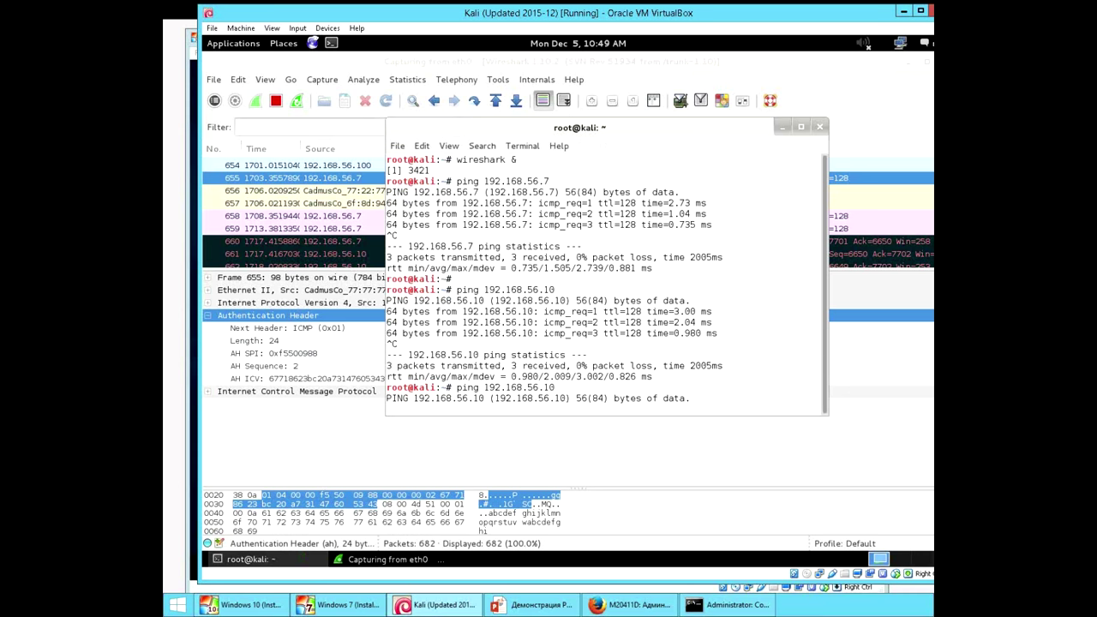
pyautogui.hotkey('ctrl', 'c')
pyautogui.press('Up')
pyautogui.press('BackSpace')
pyautogui.press('BackSpace')
pyautogui.write('7')
pyautogui.press('Return')
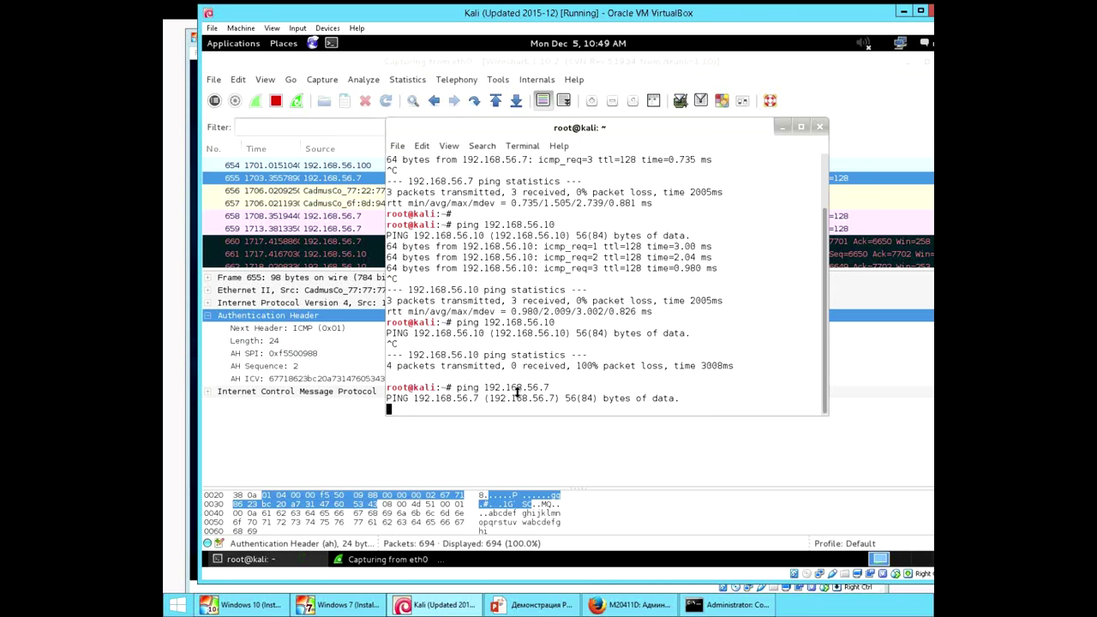
pyautogui.hotkey('ctrl', 'c')
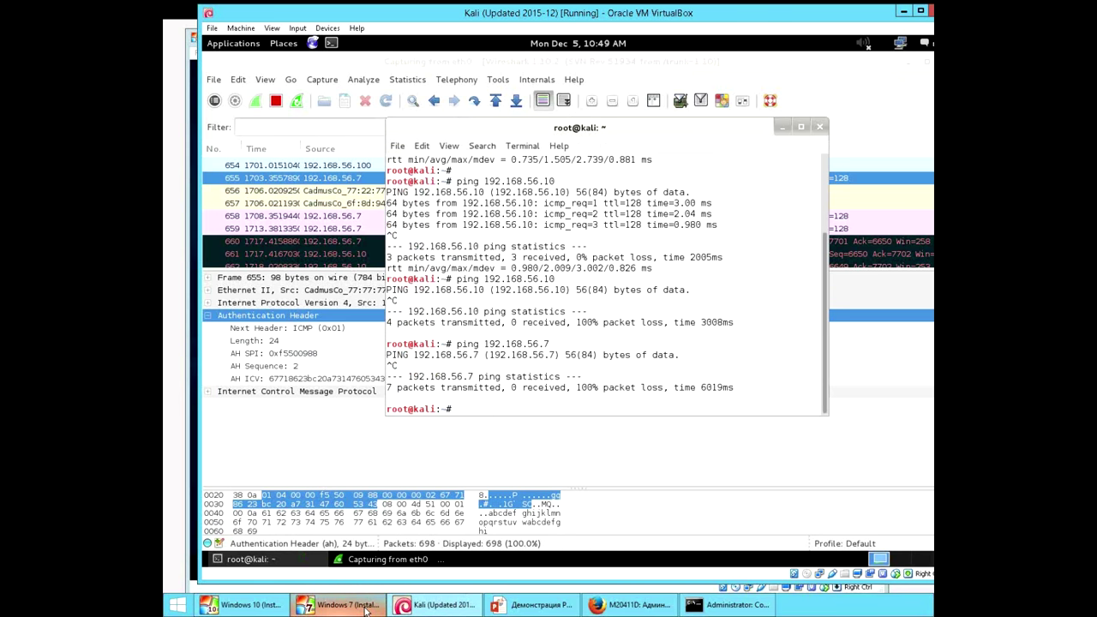
pyautogui.click(240, 606)
pyautogui.scroll(-1, 566, 377)
# - Rerun ping ceh-7 on Windows 10 and ping 192.168.56.10 on Windows 7, getting all replies
pyautogui.click(515, 568)
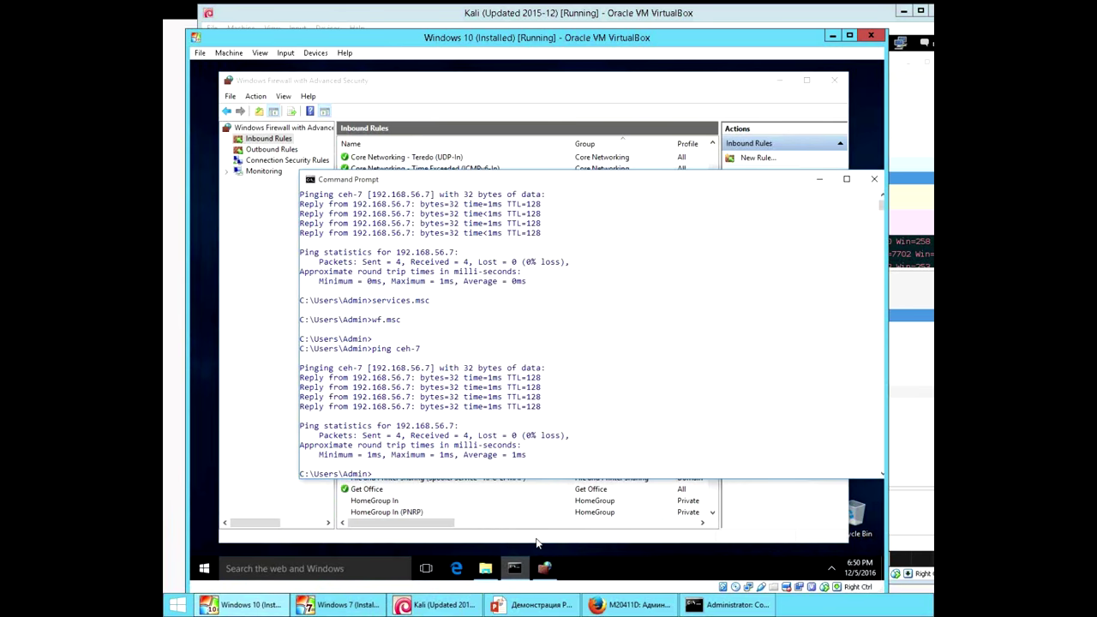
pyautogui.press('Up')
pyautogui.press('Return')
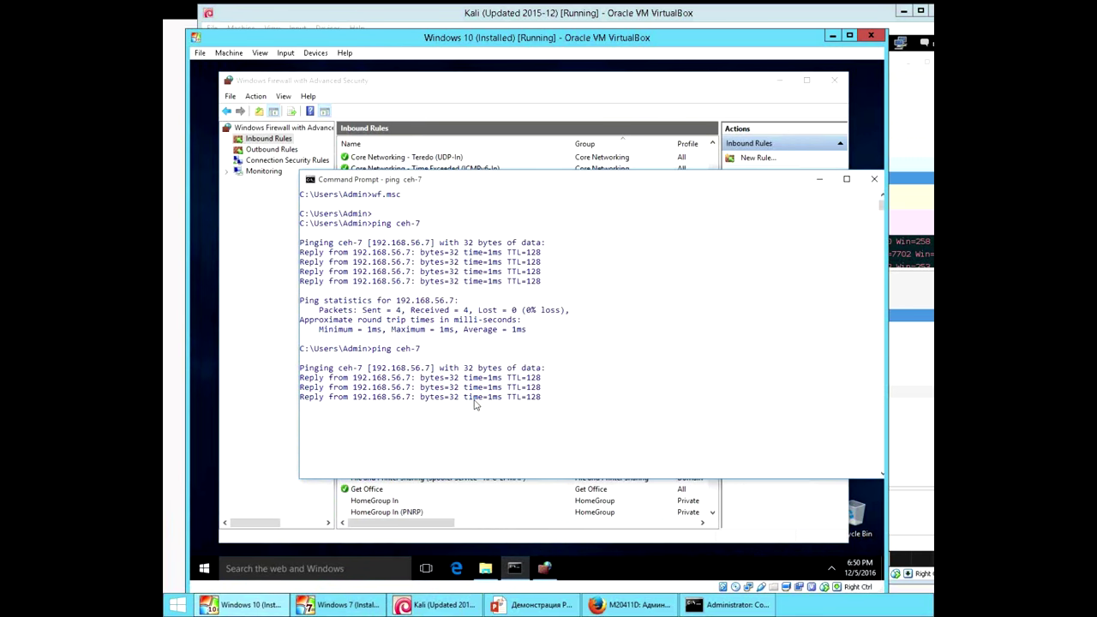
pyautogui.hotkey('alt', 'Tab')
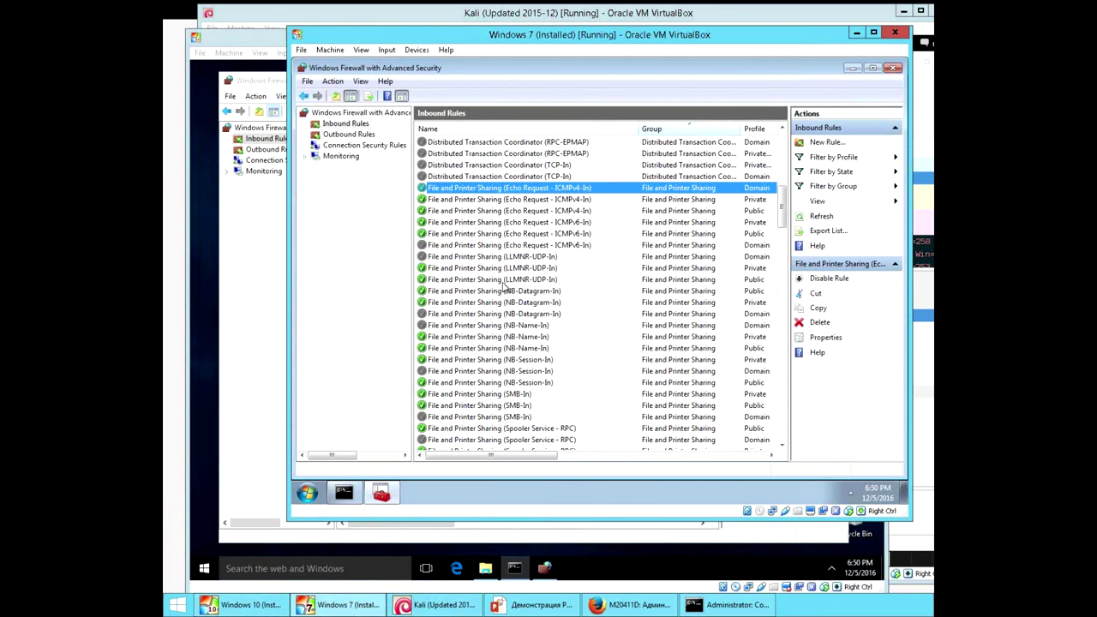
pyautogui.hotkey('alt', 'Tab')
pyautogui.press('Up')
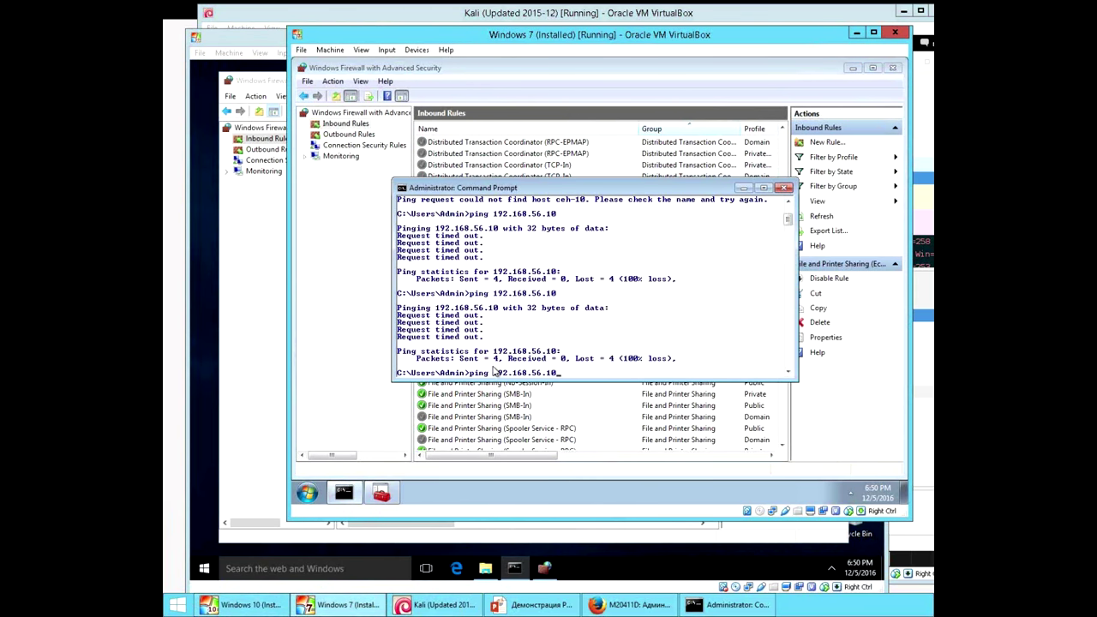
pyautogui.press('Return')
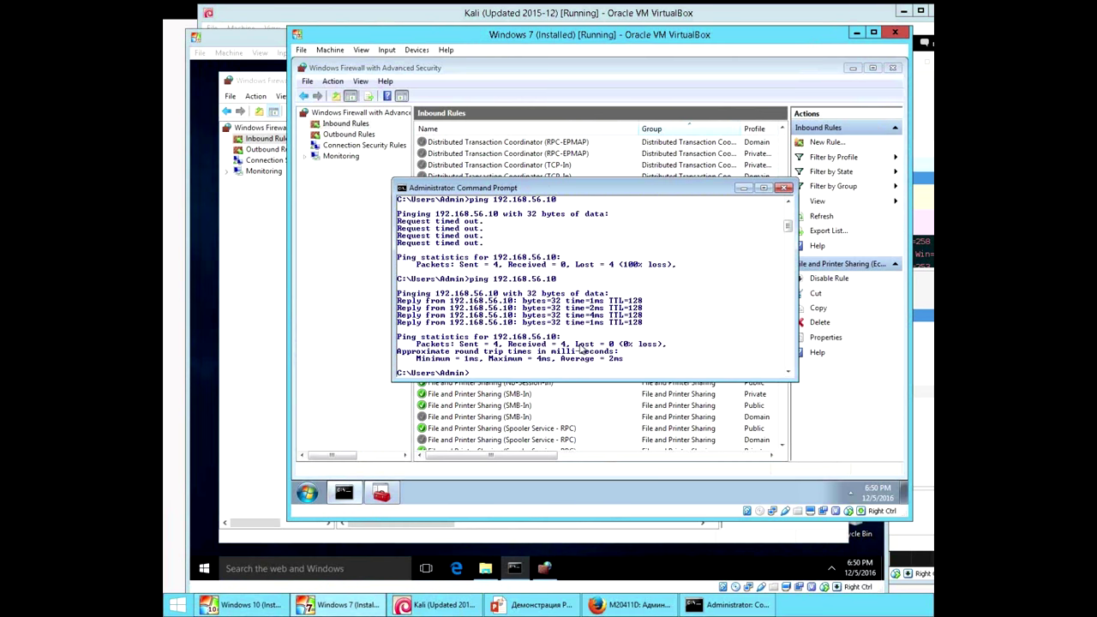
pyautogui.click(435, 606)
# - Select packet 658 and inspect its Authentication Header fields: Next Header, Length 24, and SPI
pyautogui.click(397, 216)
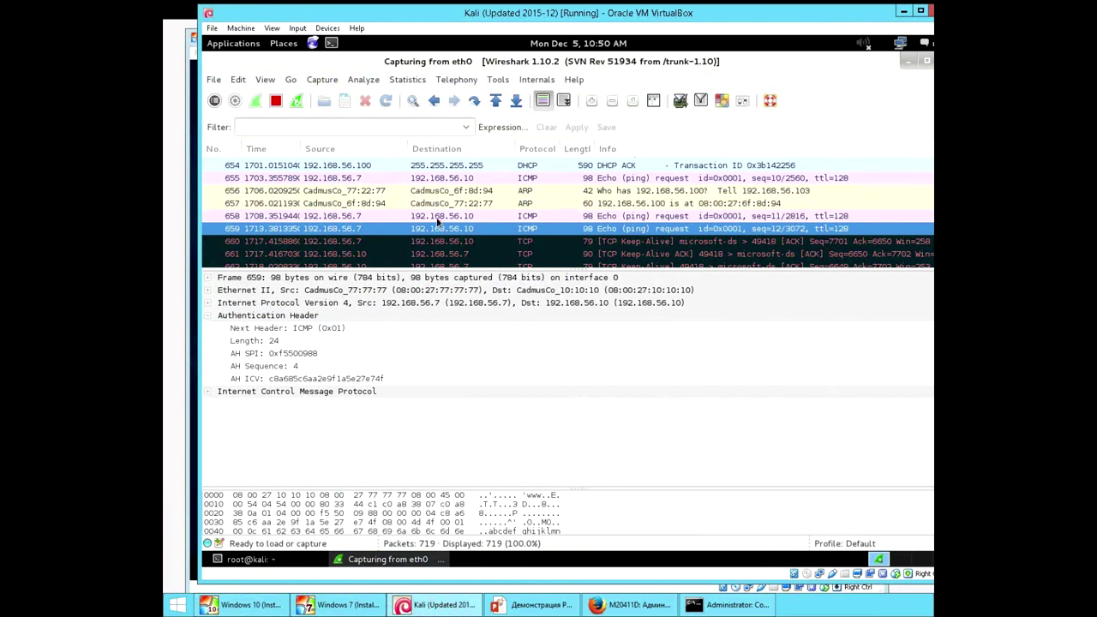
pyautogui.scroll(-1, 442, 218)
pyautogui.scroll(-2, 446, 221)
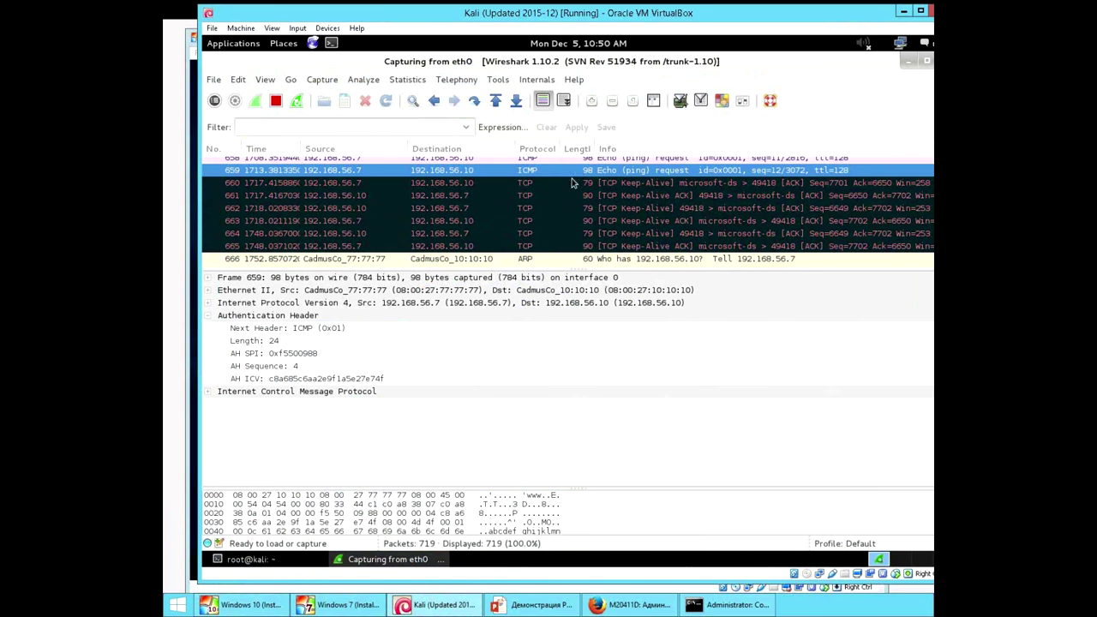
pyautogui.scroll(1, 573, 182)
pyautogui.scroll(1, 572, 181)
pyautogui.click(548, 197)
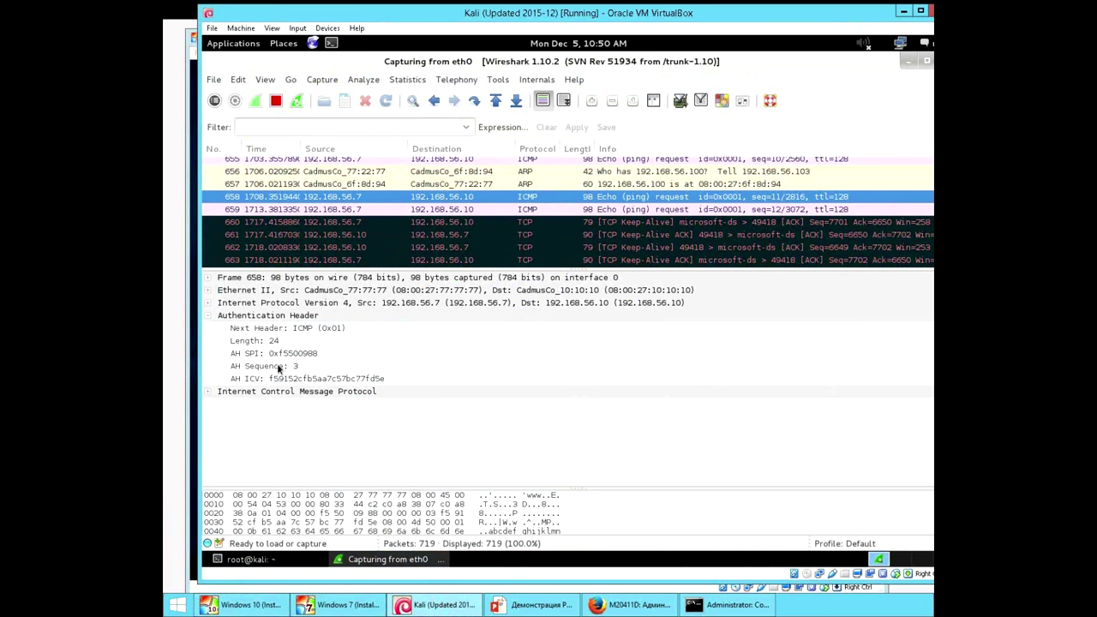
pyautogui.click(238, 317)
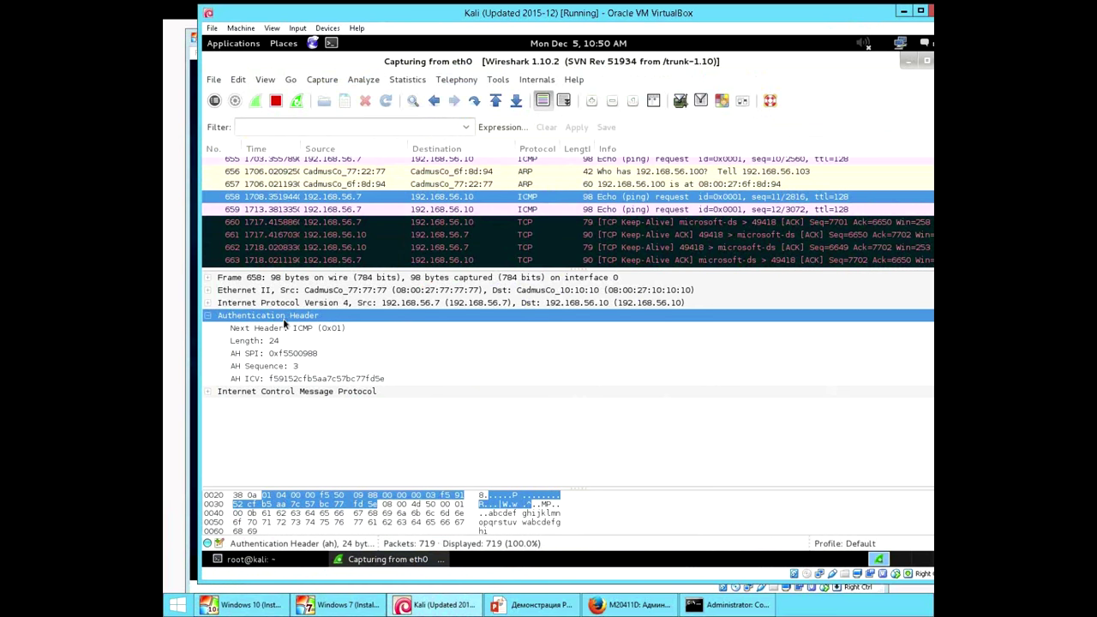
pyautogui.click(270, 330)
pyautogui.click(264, 342)
pyautogui.click(261, 354)
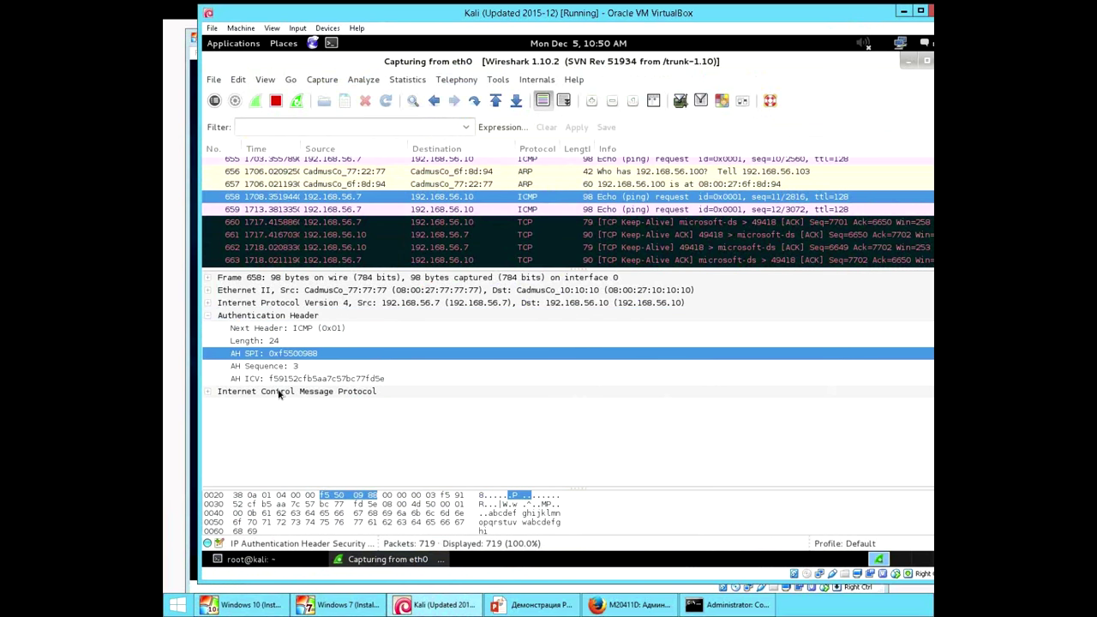
pyautogui.click(281, 393)
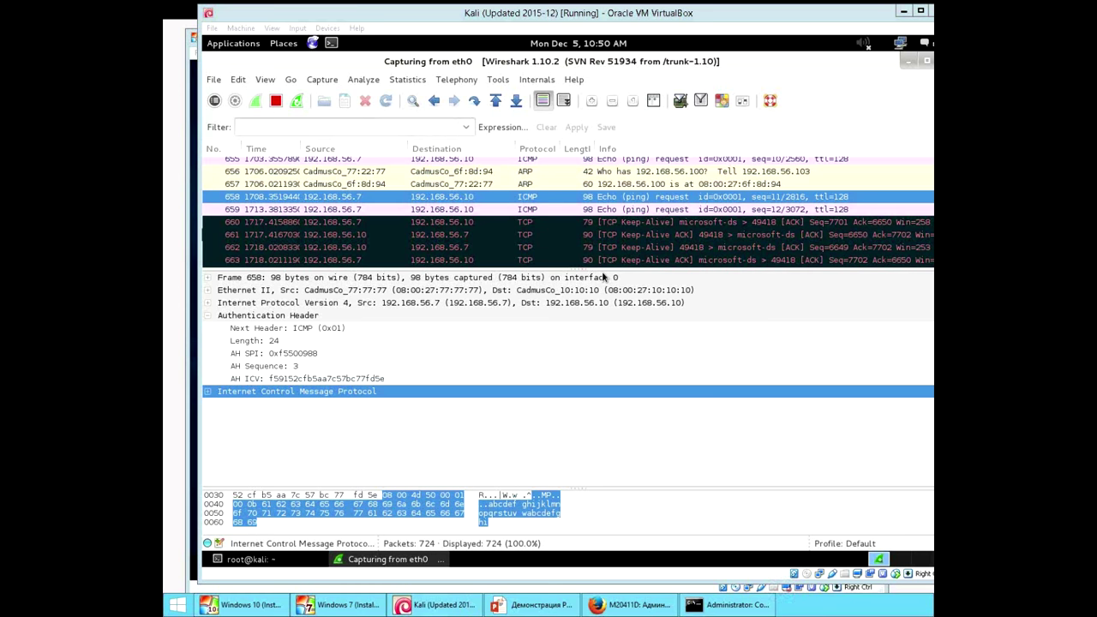
pyautogui.click(276, 341)
# - Expand the packet's ICMP layer and inspect the echo request type and checksum fields
pyautogui.click(207, 392)
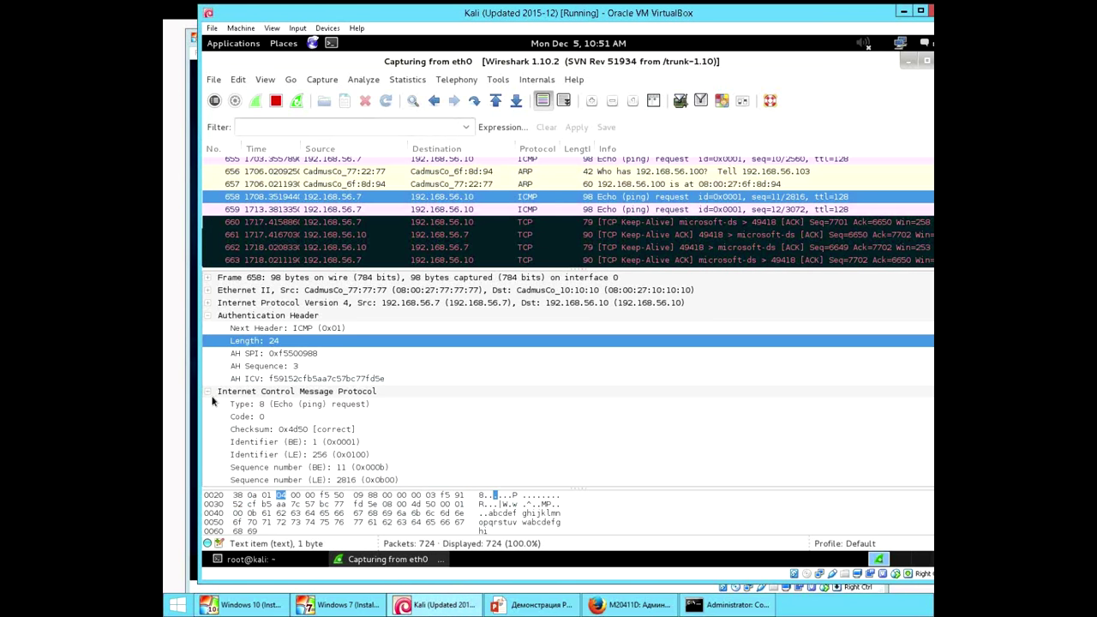
pyautogui.click(273, 403)
pyautogui.click(269, 429)
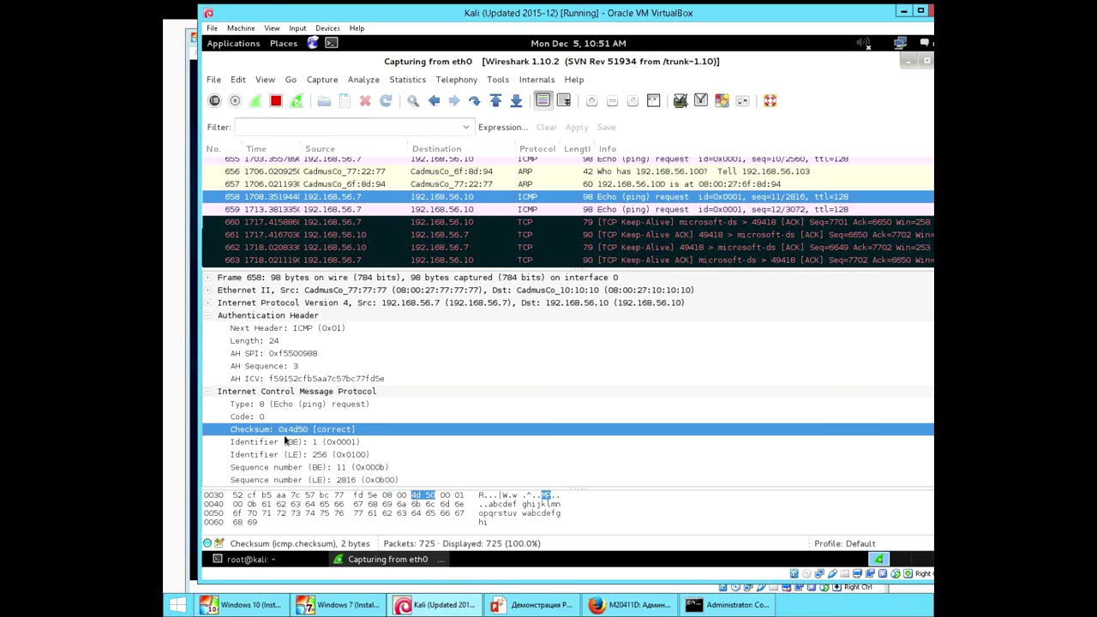
pyautogui.scroll(-1, 289, 442)
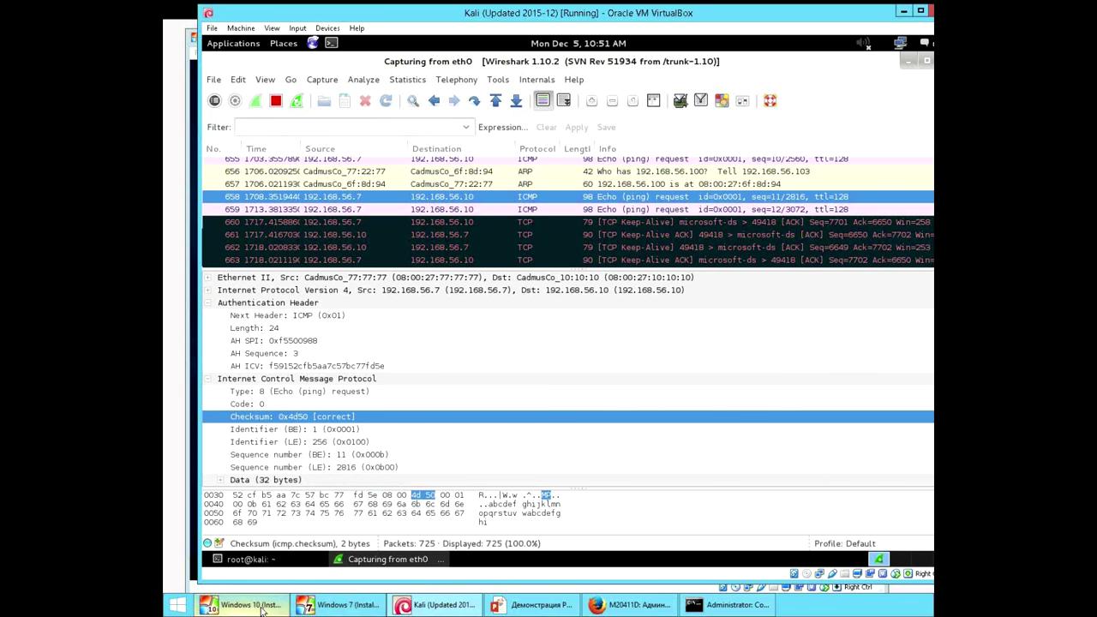
pyautogui.click(248, 605)
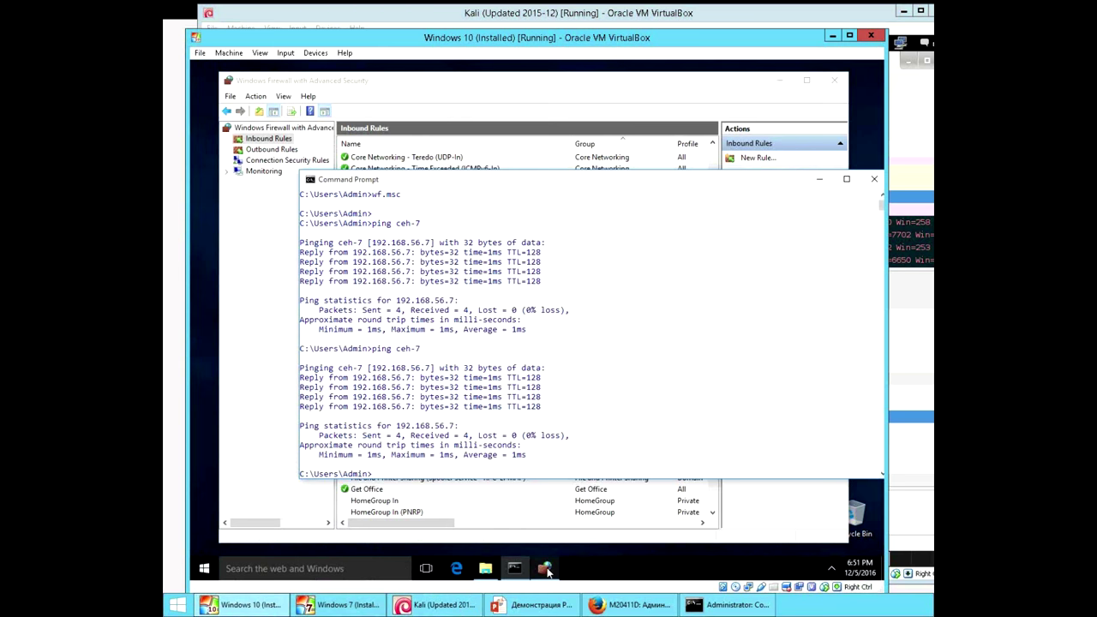
pyautogui.moveTo(547, 572)
pyautogui.click(531, 605)
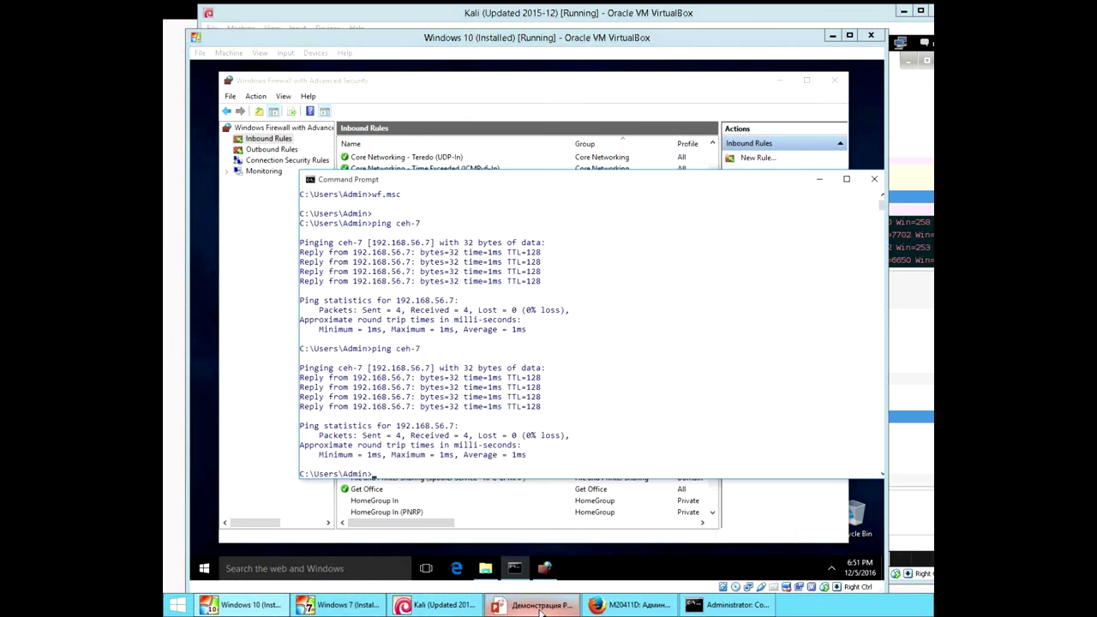
pyautogui.click(561, 292)
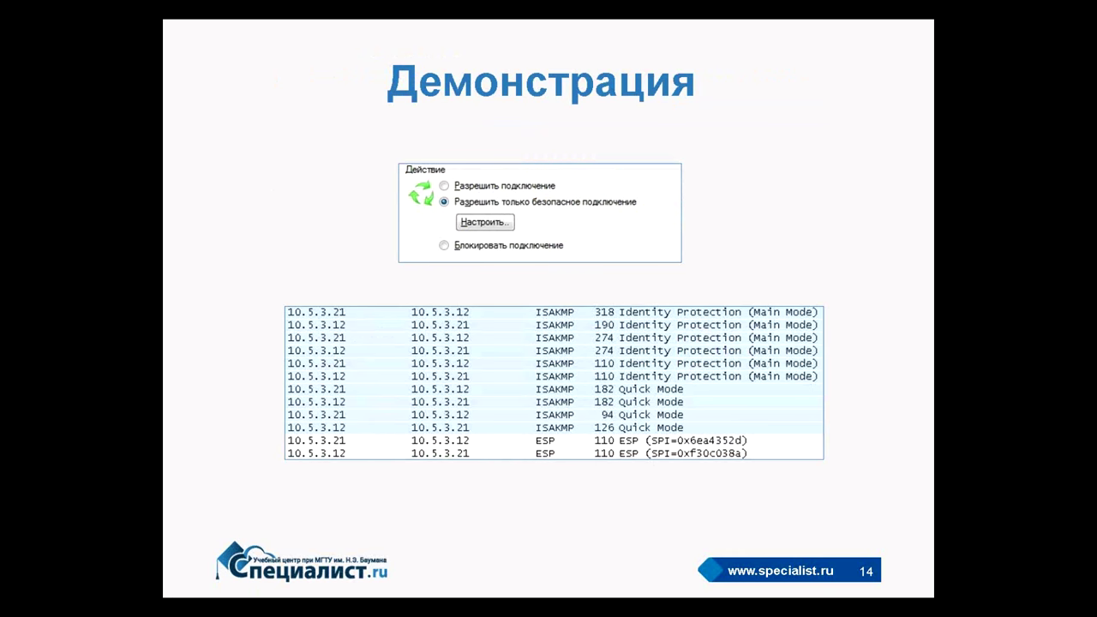
pyautogui.press('super+d')
pyautogui.click(280, 607)
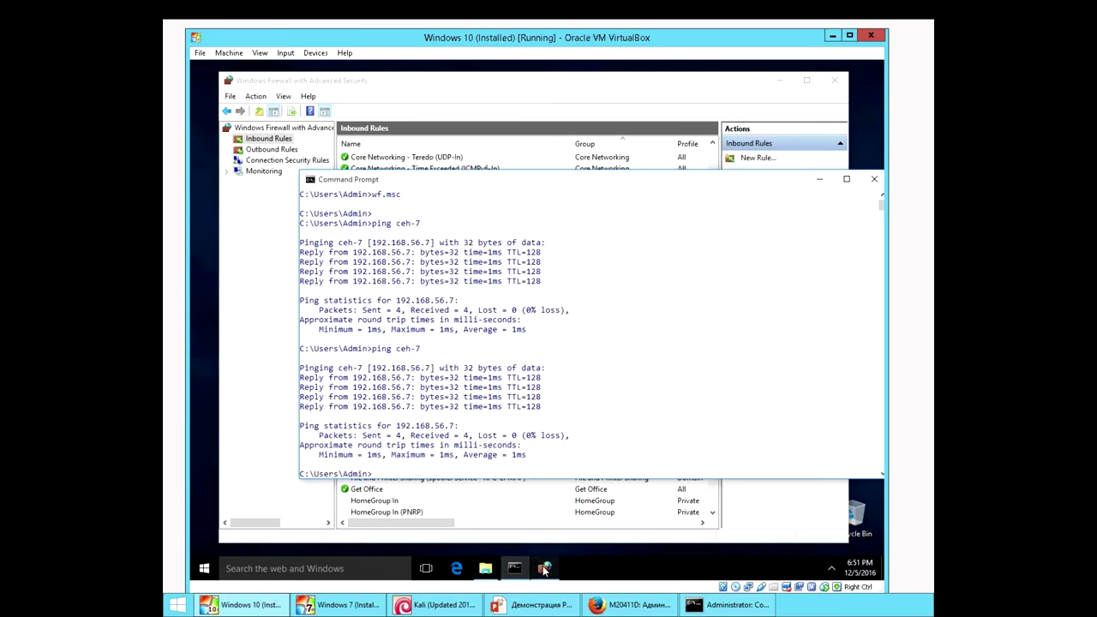
# - In Outbound Rules, enable both File and Printer Sharing Echo Request ICMPv4-Out rules together
pyautogui.click(544, 568)
pyautogui.click(418, 343)
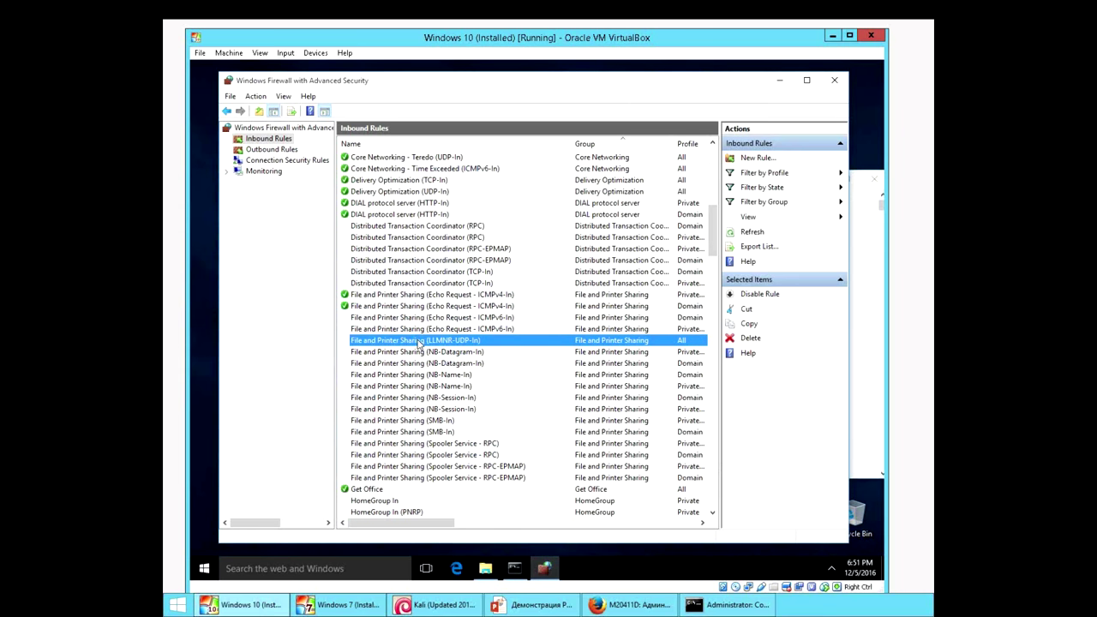
pyautogui.click(273, 149)
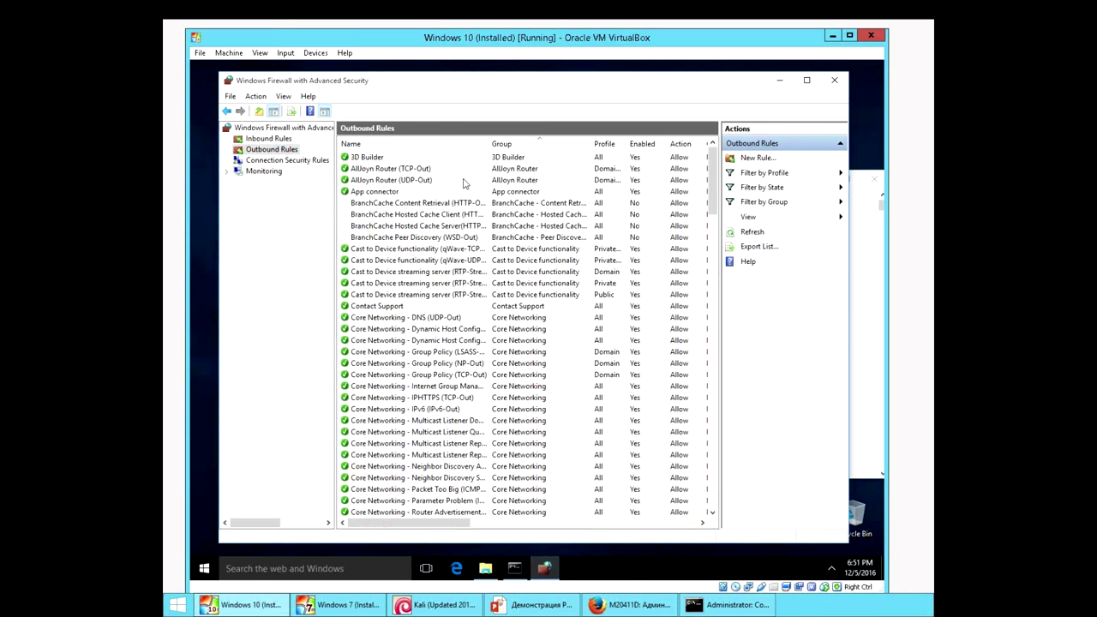
pyautogui.scroll(-8, 463, 184)
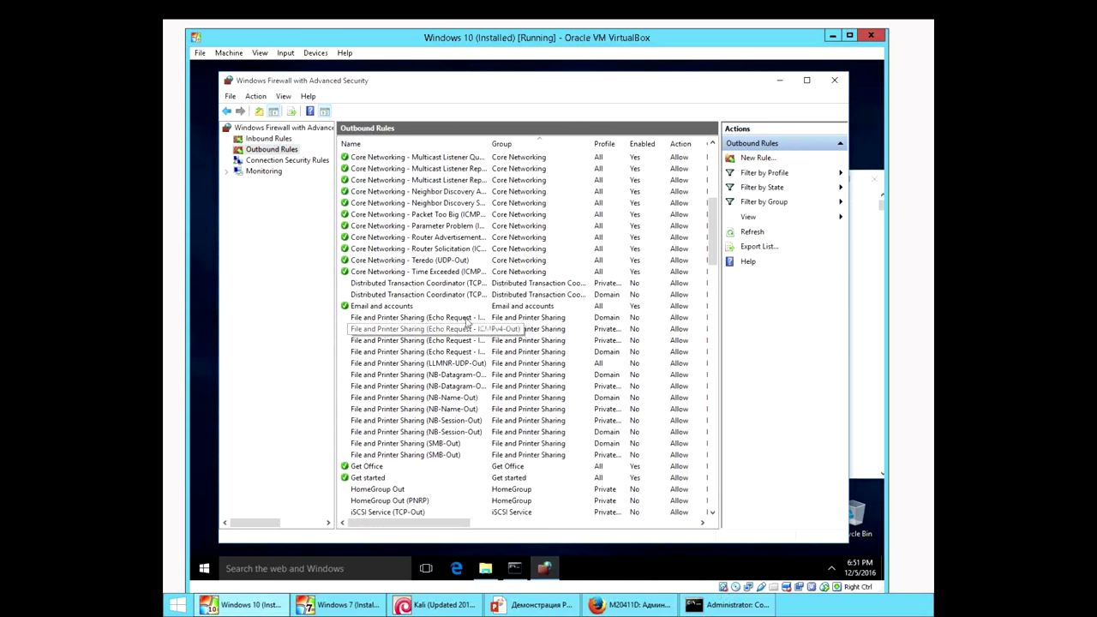
pyautogui.moveTo(491, 142); pyautogui.dragTo(491, 142)
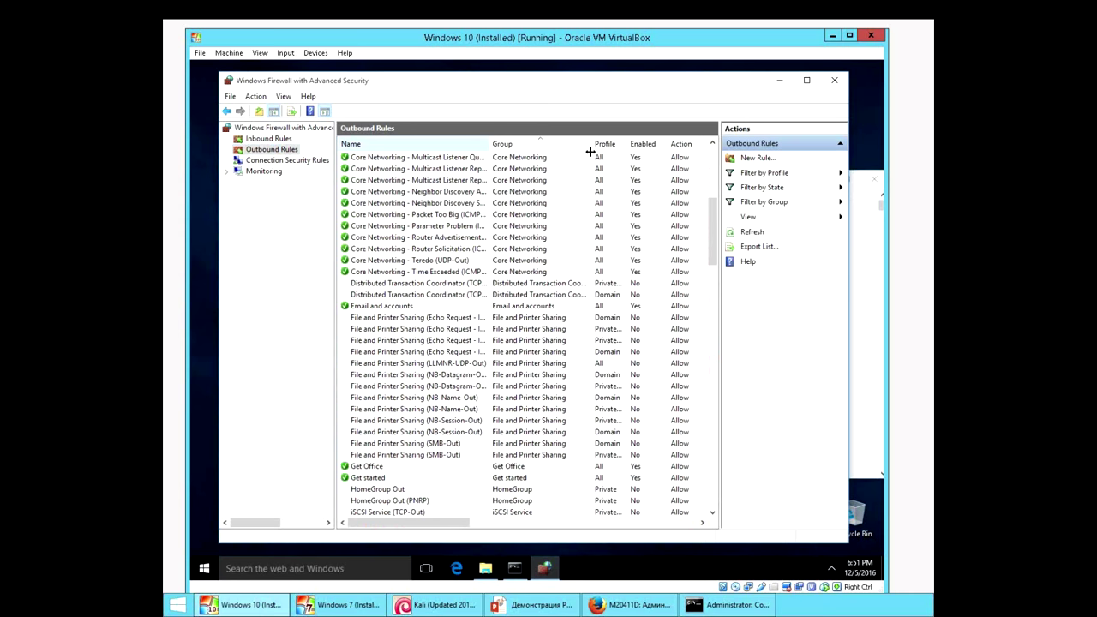
pyautogui.moveTo(590, 152); pyautogui.dragTo(591, 152)
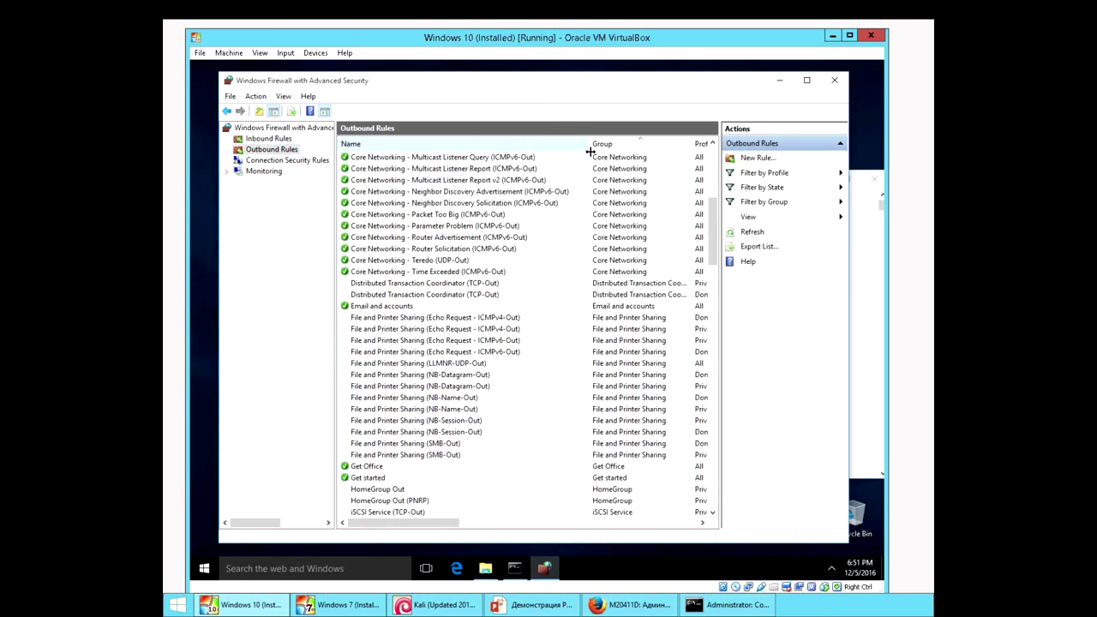
pyautogui.click(380, 319)
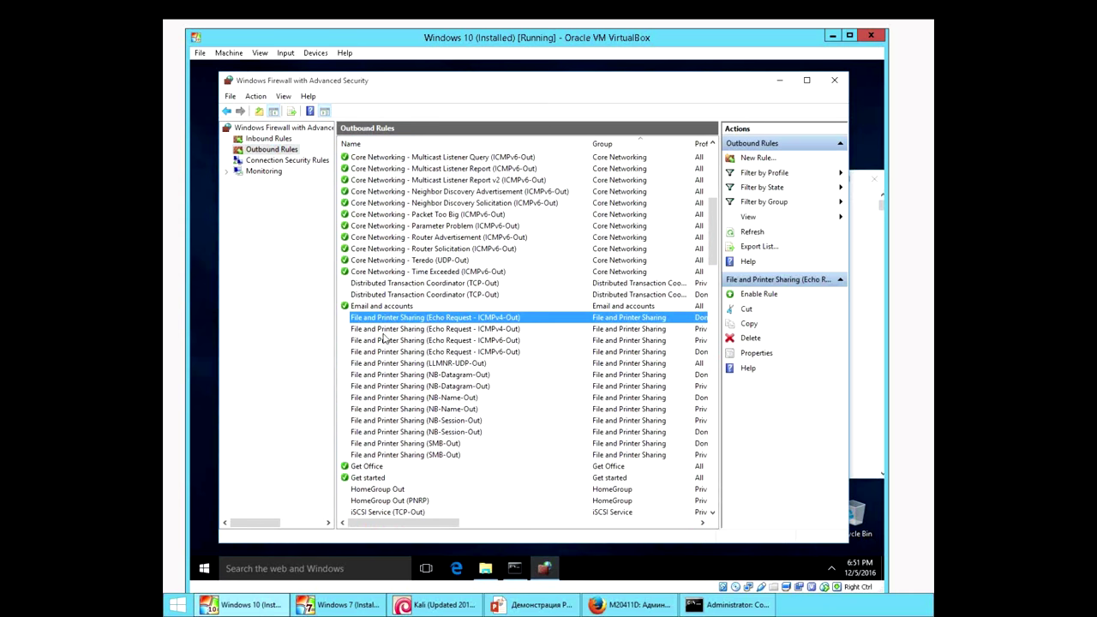
pyautogui.keyDown('ctrl'); pyautogui.click(378, 329); pyautogui.keyUp('ctrl')
pyautogui.rightClick(378, 330)
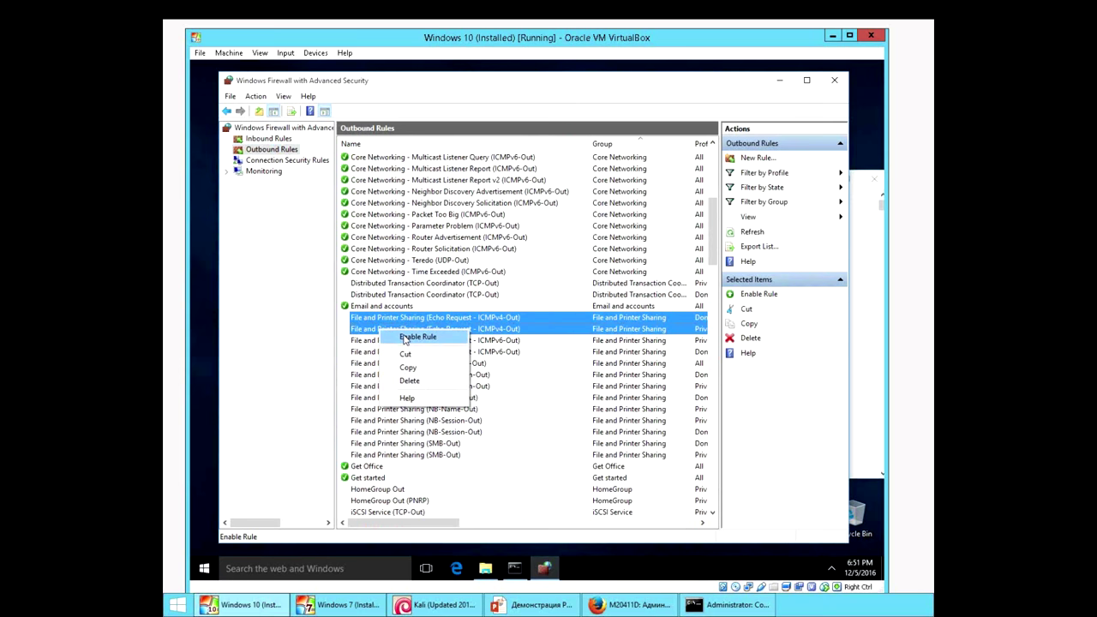
pyautogui.click(405, 338)
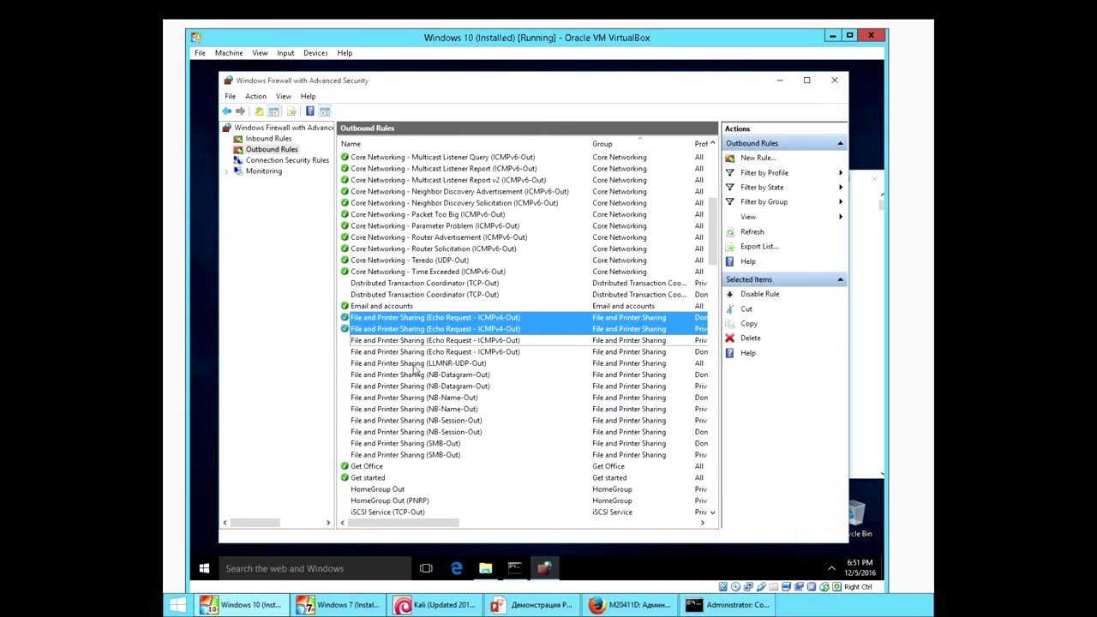
pyautogui.click(266, 138)
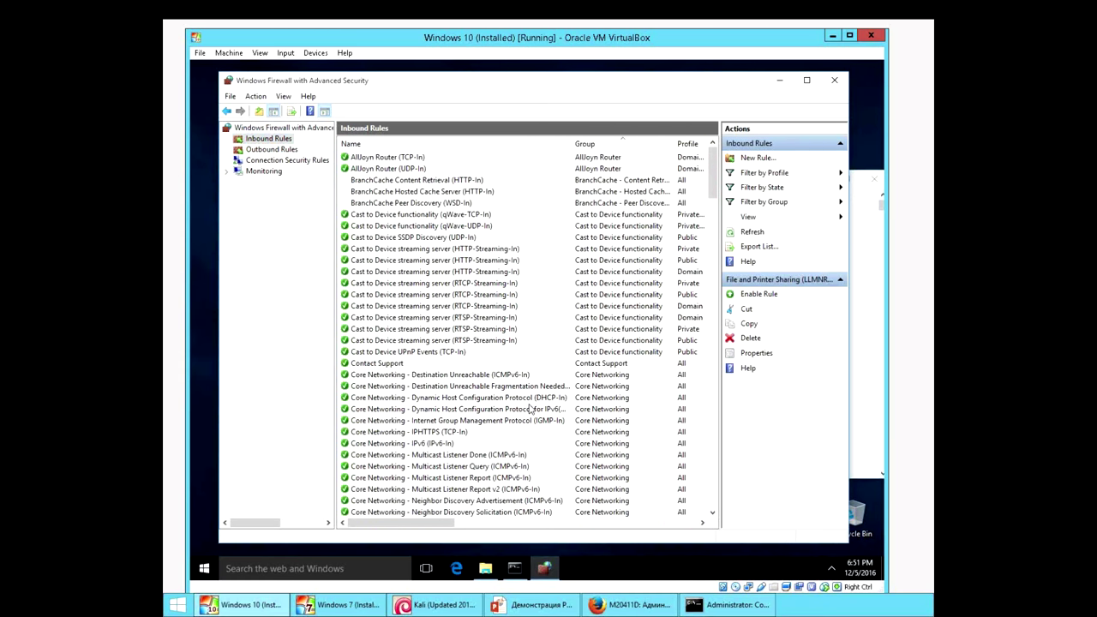
# - Set the Echo Request ICMPv4-In Private rule to allow only secure connections requiring encryption
pyautogui.scroll(-8, 529, 413)
pyautogui.scroll(-6, 529, 412)
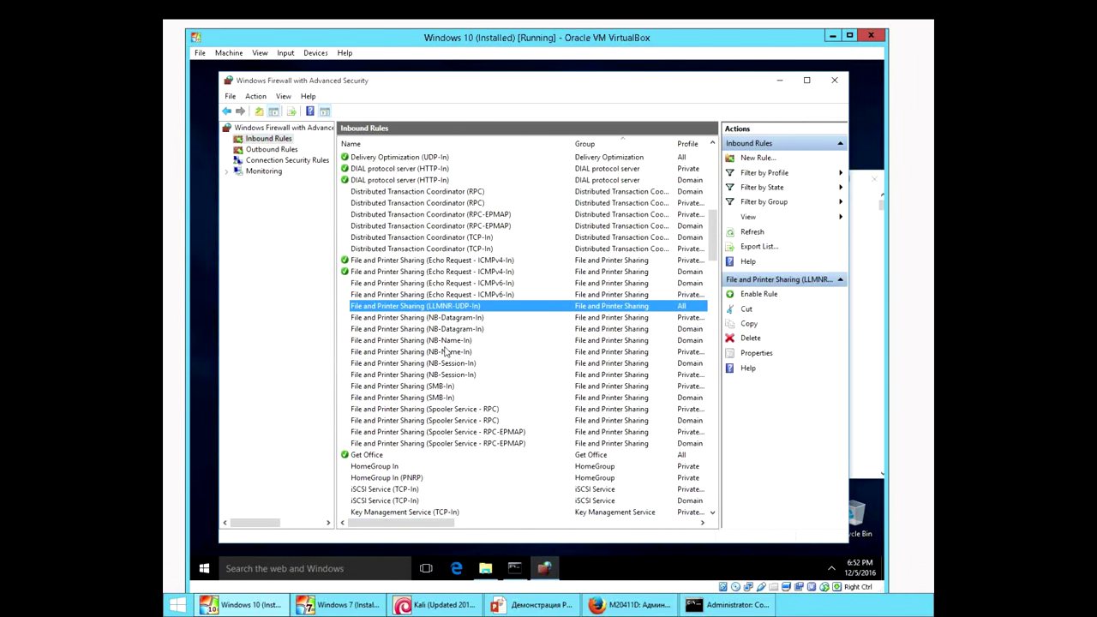
pyautogui.click(444, 351)
pyautogui.click(480, 261)
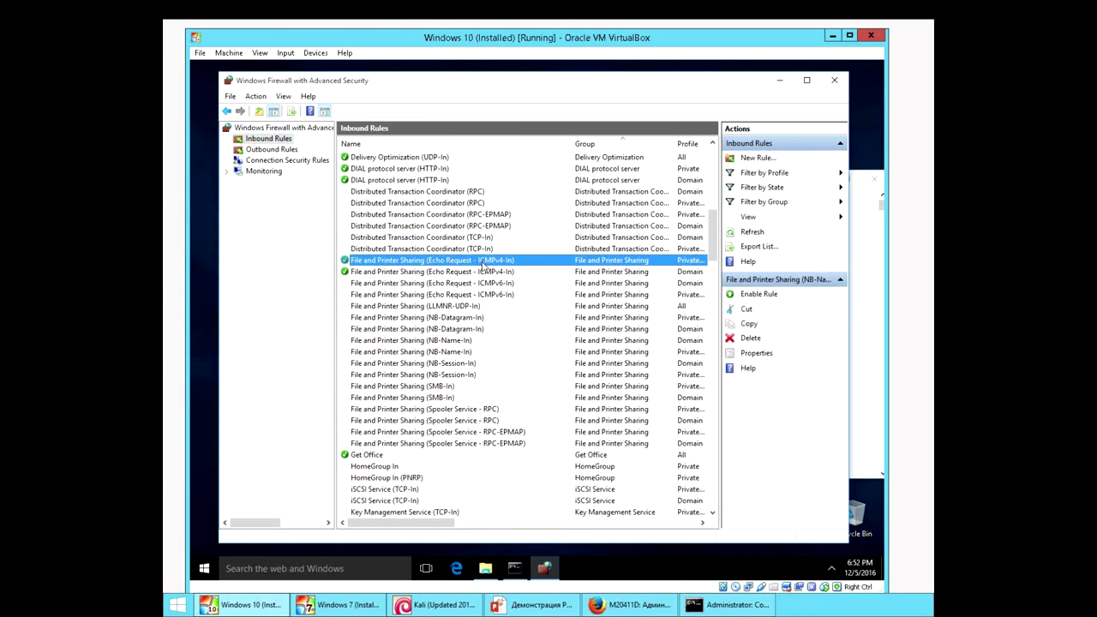
pyautogui.rightClick(482, 265)
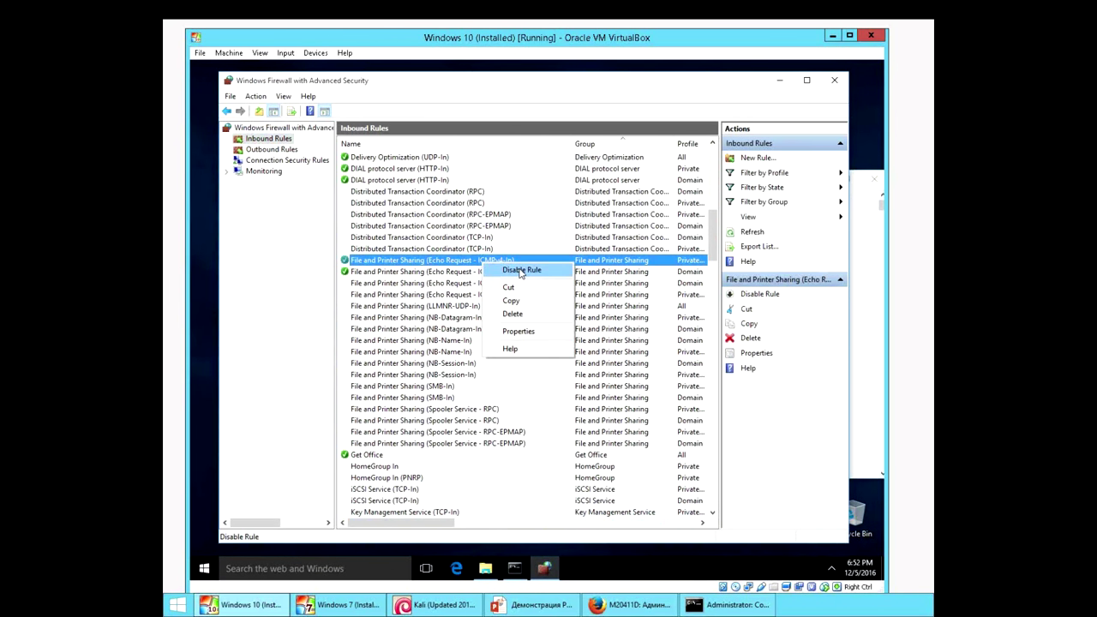
pyautogui.click(523, 330)
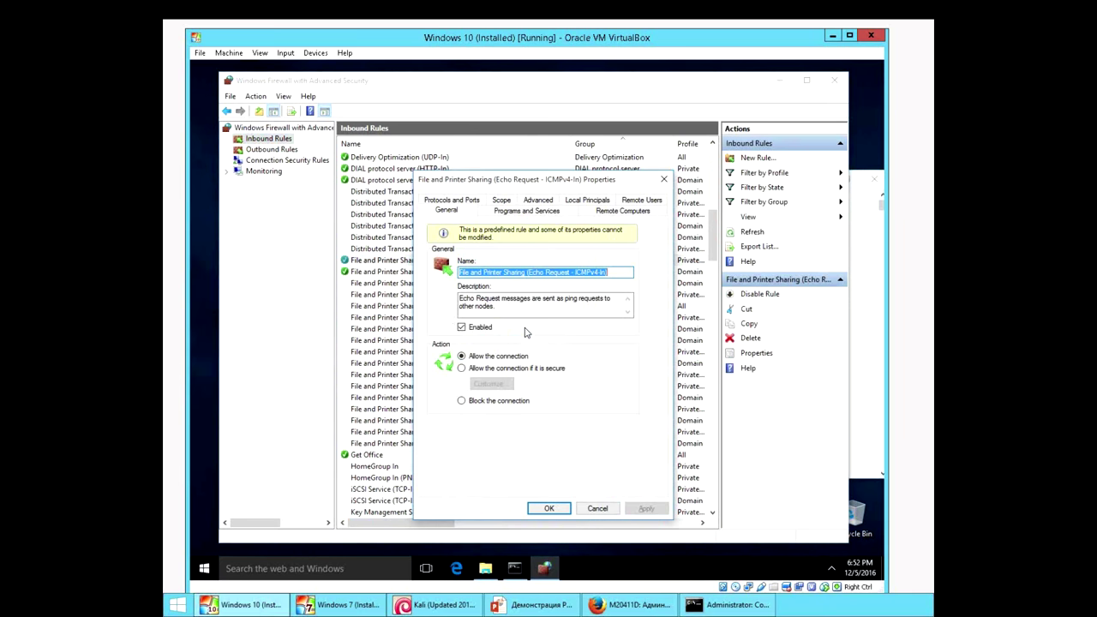
pyautogui.click(514, 369)
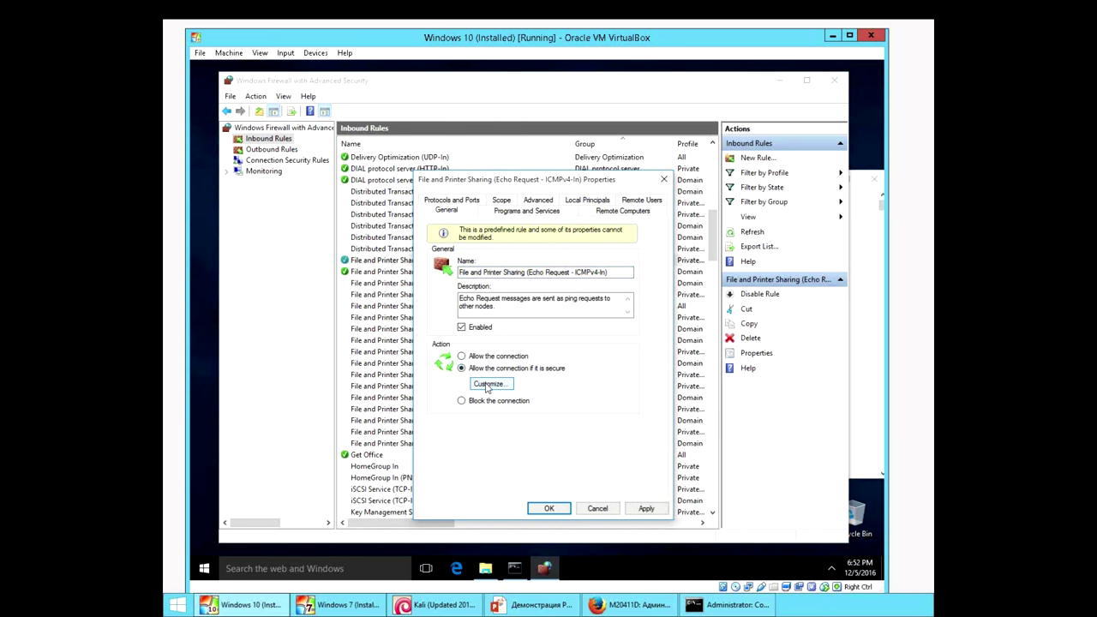
pyautogui.click(488, 384)
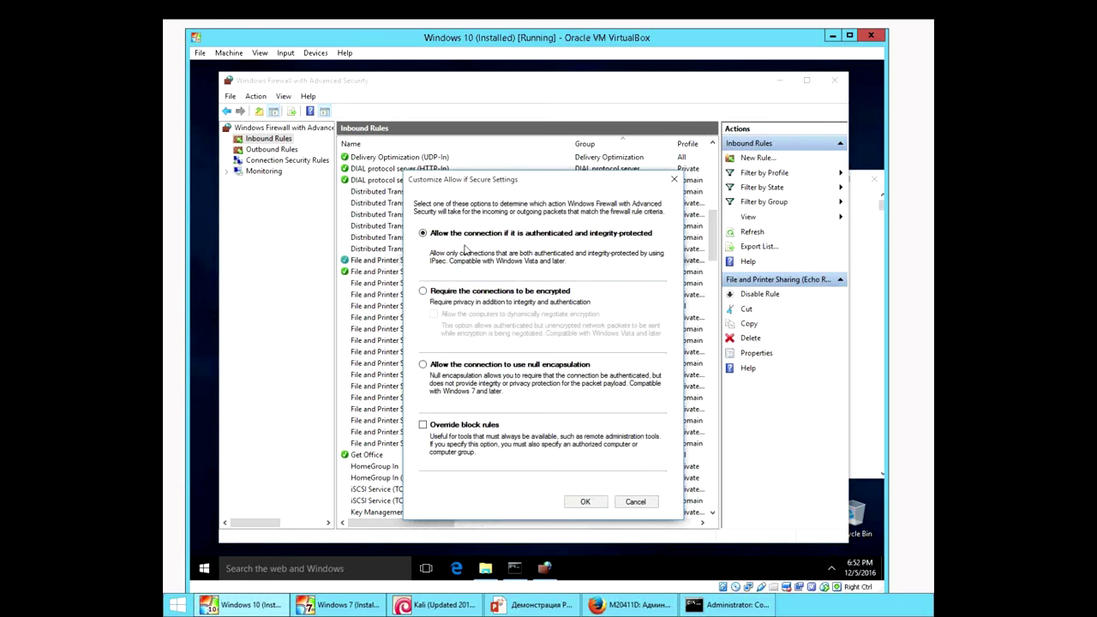
pyautogui.click(466, 297)
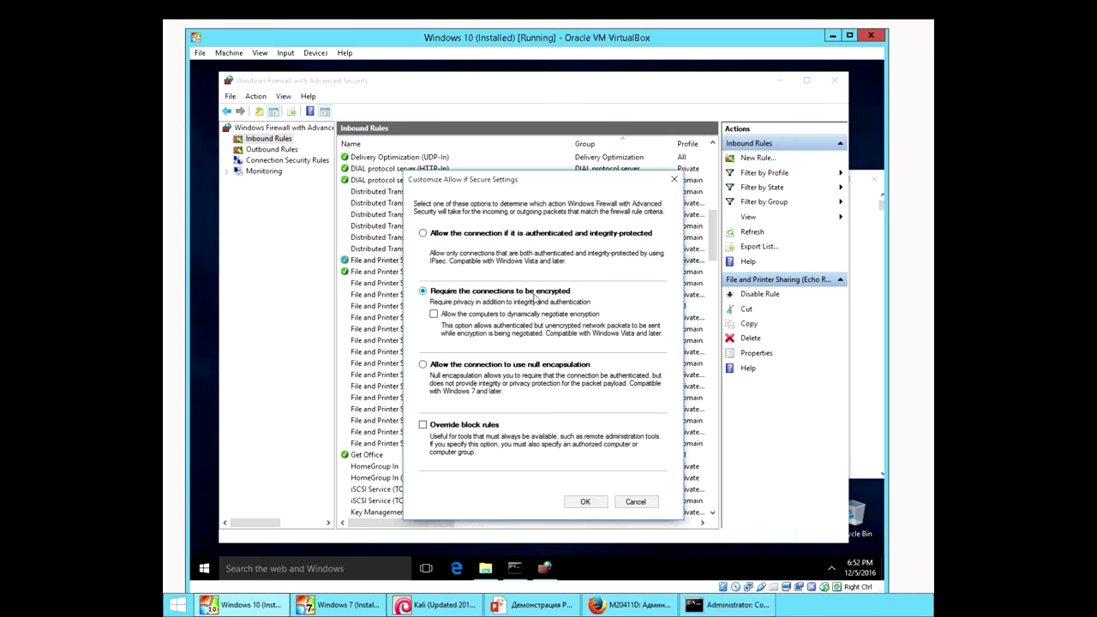
pyautogui.click(584, 501)
pyautogui.click(550, 509)
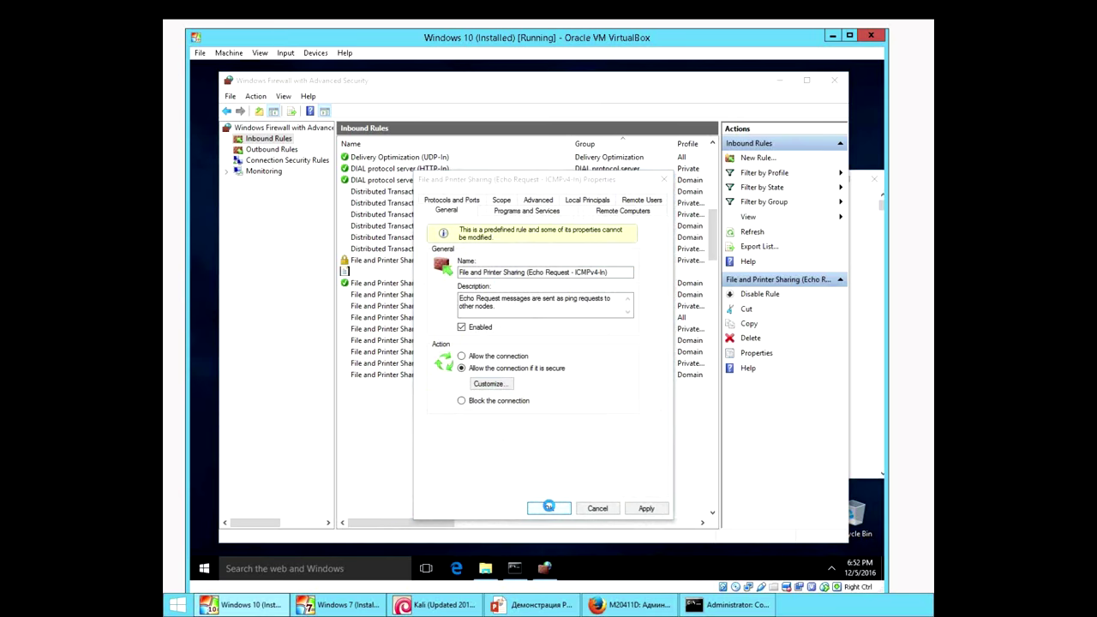
pyautogui.click(296, 605)
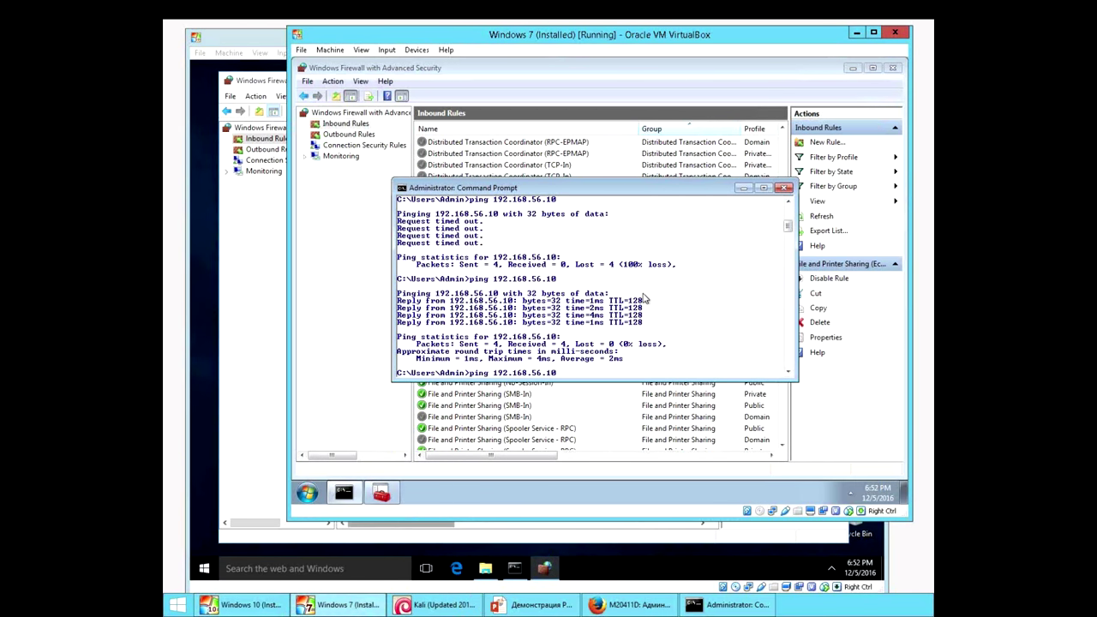
# - Start a ping to 192.168.56.10, then make the Public Echo Request ICMPv4-Out rule require encryption
pyautogui.press('Return')
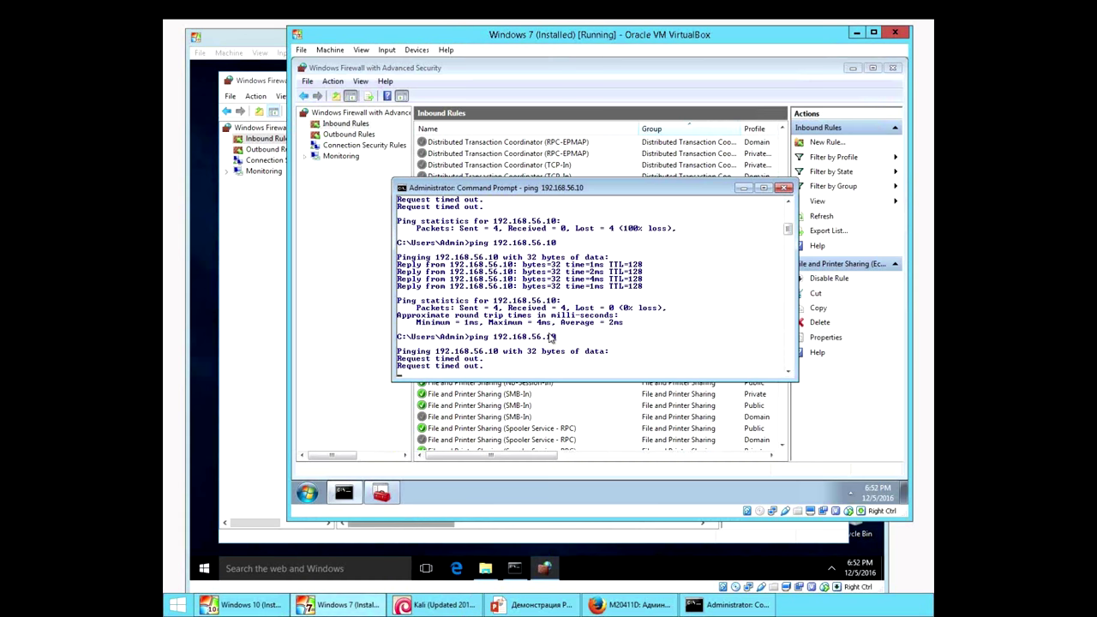
pyautogui.click(347, 135)
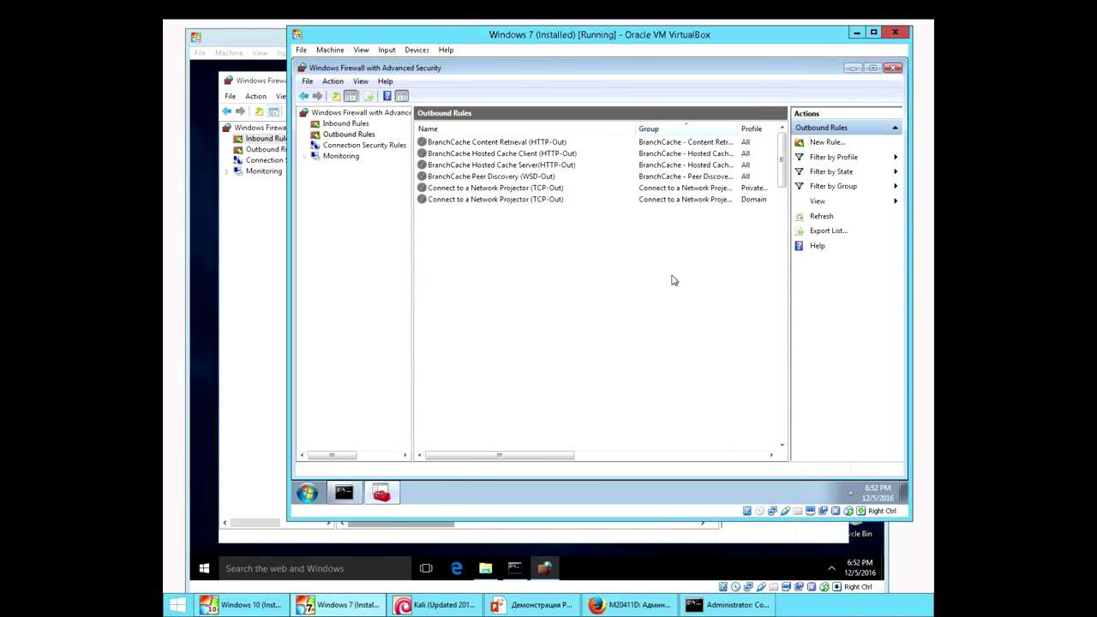
pyautogui.scroll(-10, 625, 343)
pyautogui.click(582, 314)
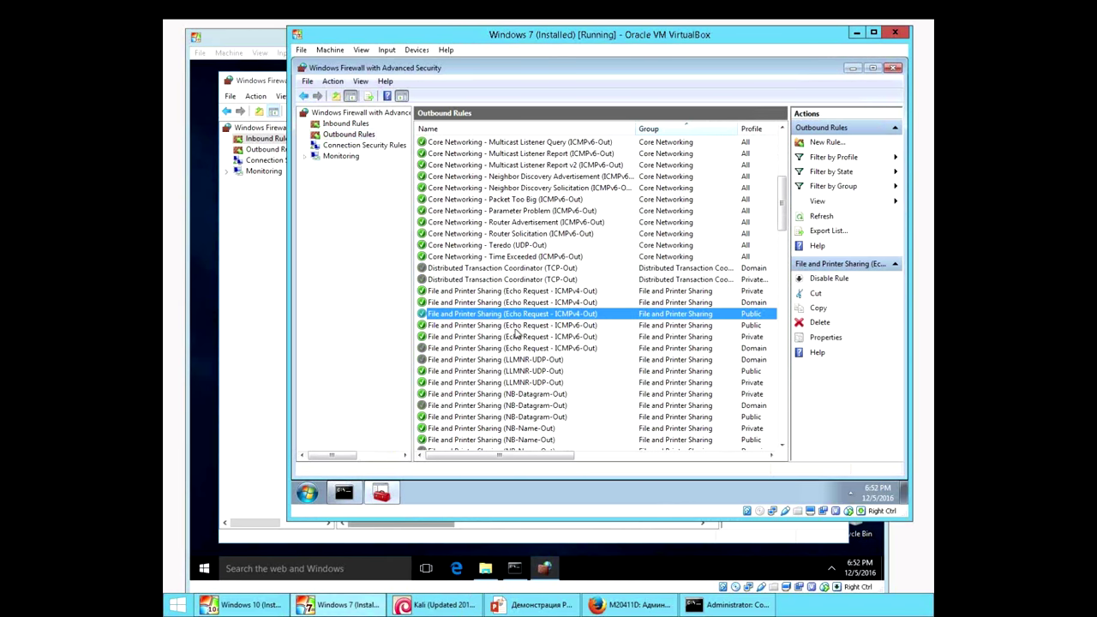
pyautogui.rightClick(583, 316)
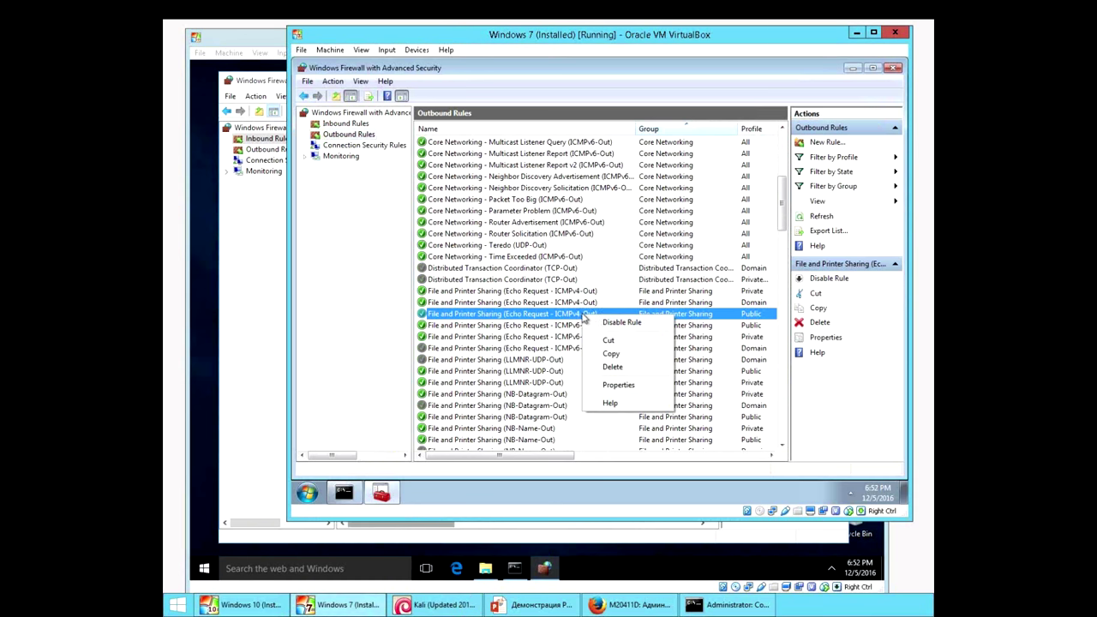
pyautogui.click(628, 384)
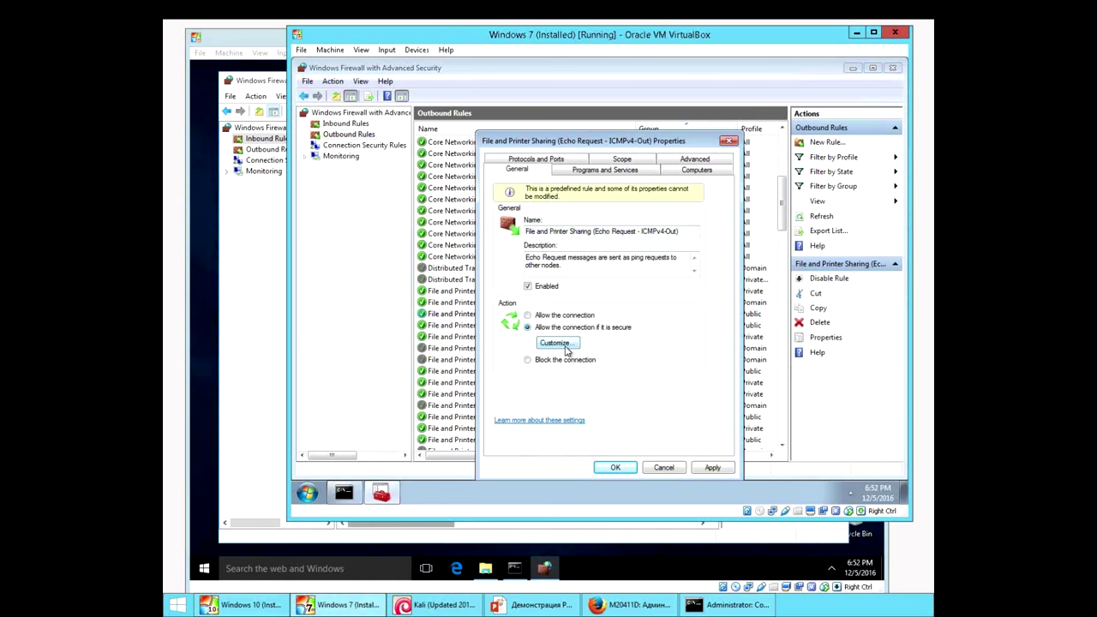
pyautogui.click(565, 345)
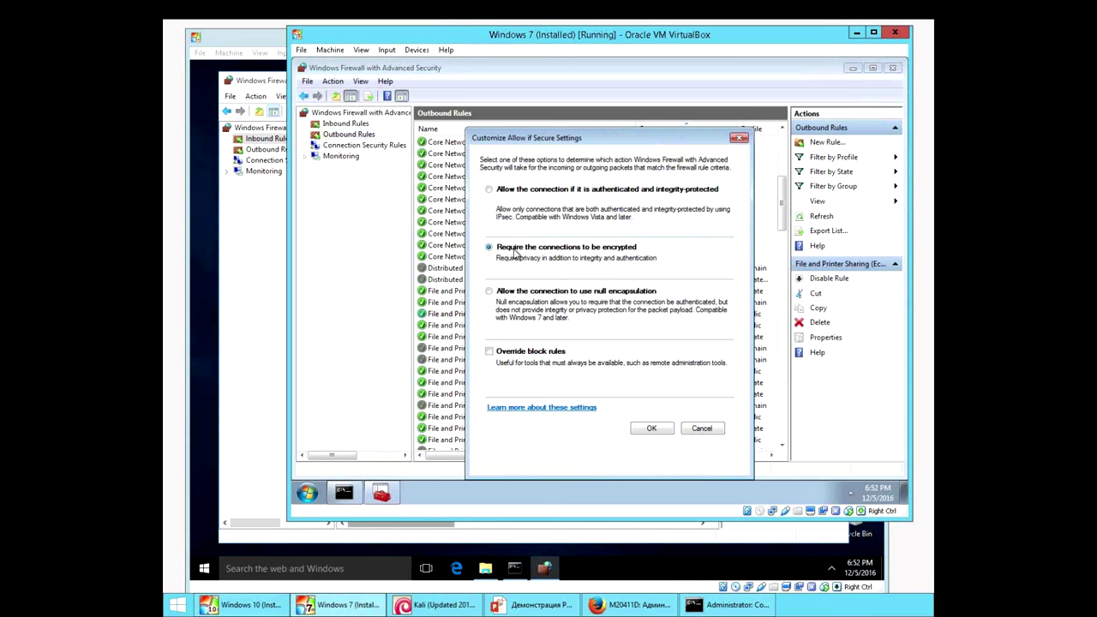
pyautogui.click(654, 429)
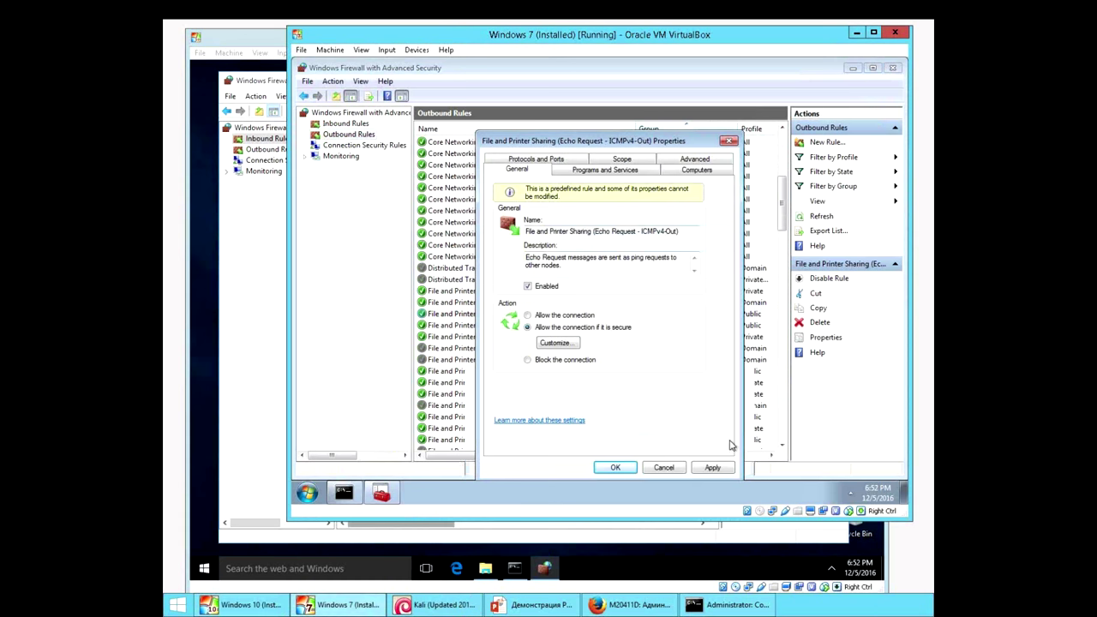
pyautogui.click(616, 467)
# - Make the other outbound Echo Request ICMPv4-Out rule allow only secure, encrypted connections
pyautogui.click(472, 292)
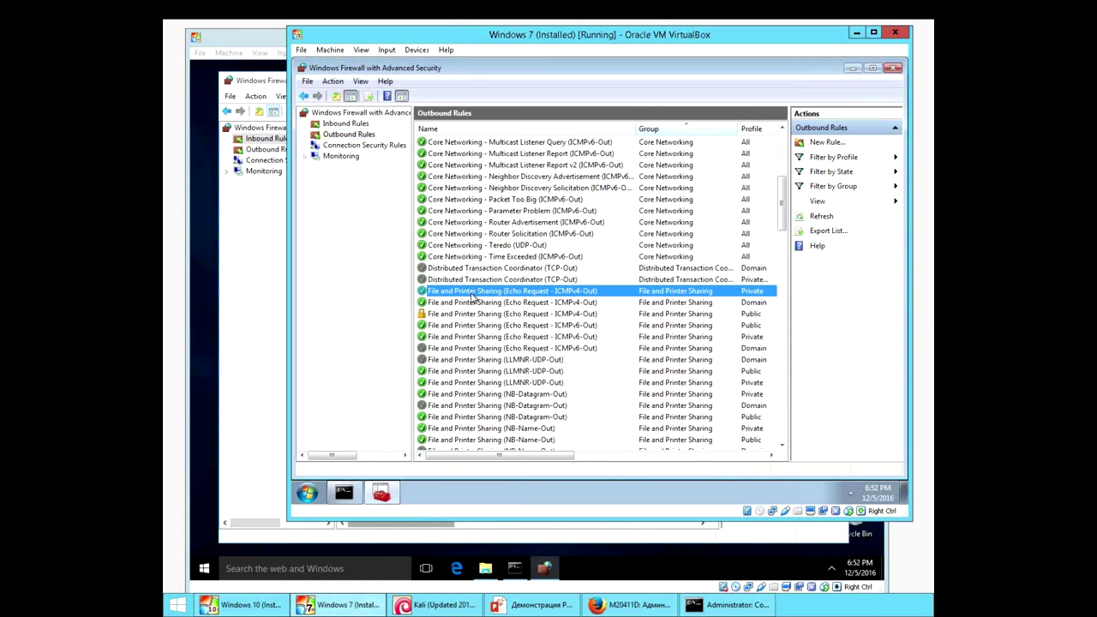
pyautogui.rightClick(473, 293)
pyautogui.click(517, 365)
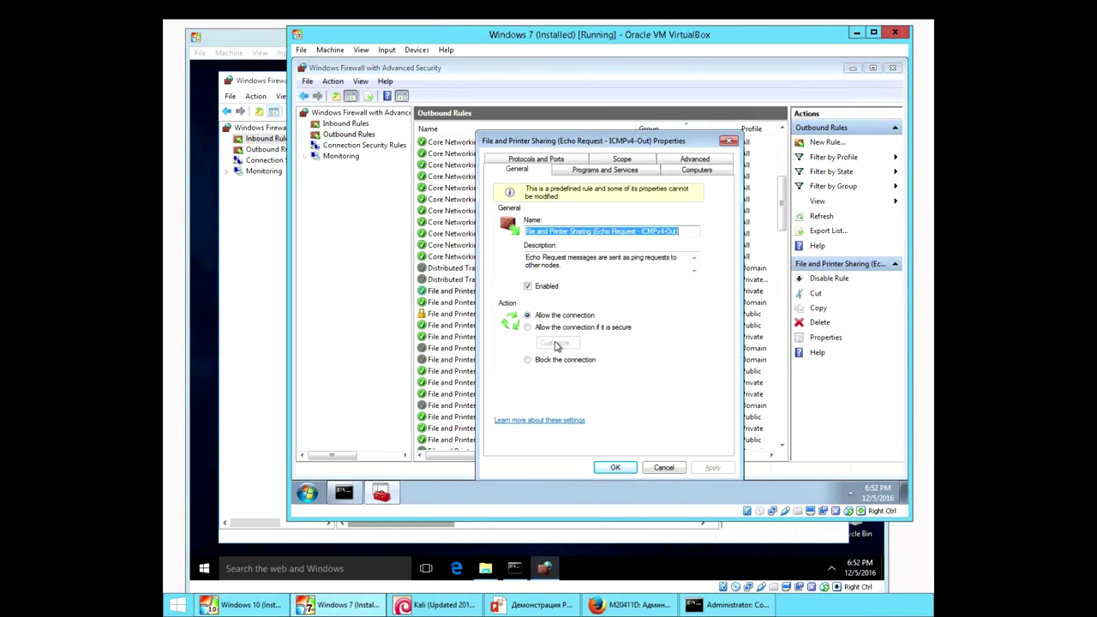
pyautogui.click(559, 329)
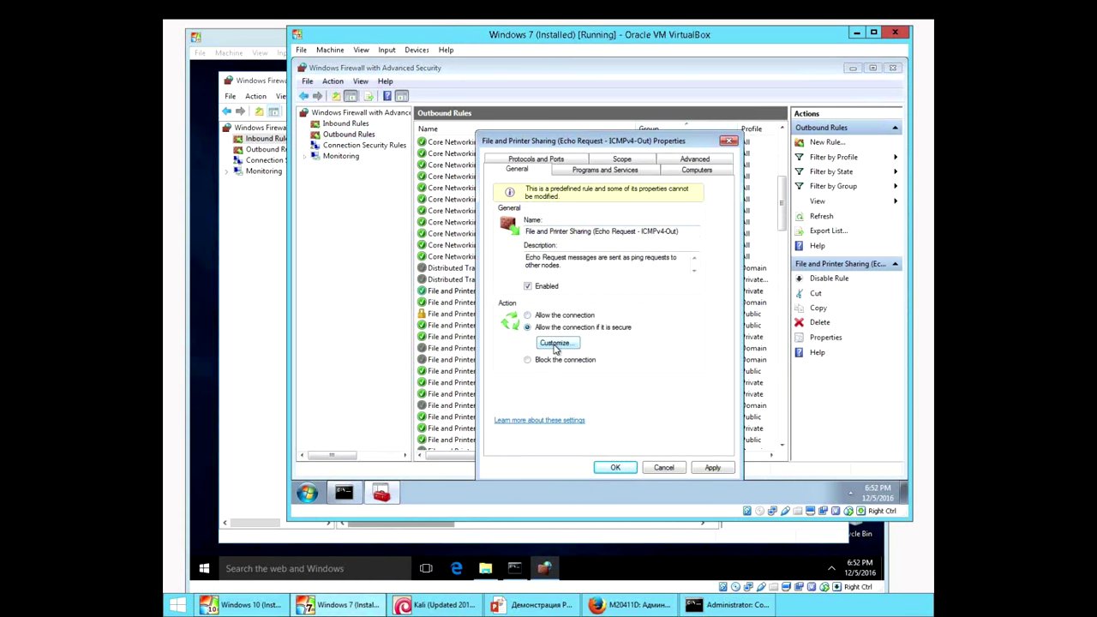
pyautogui.click(555, 344)
pyautogui.click(513, 252)
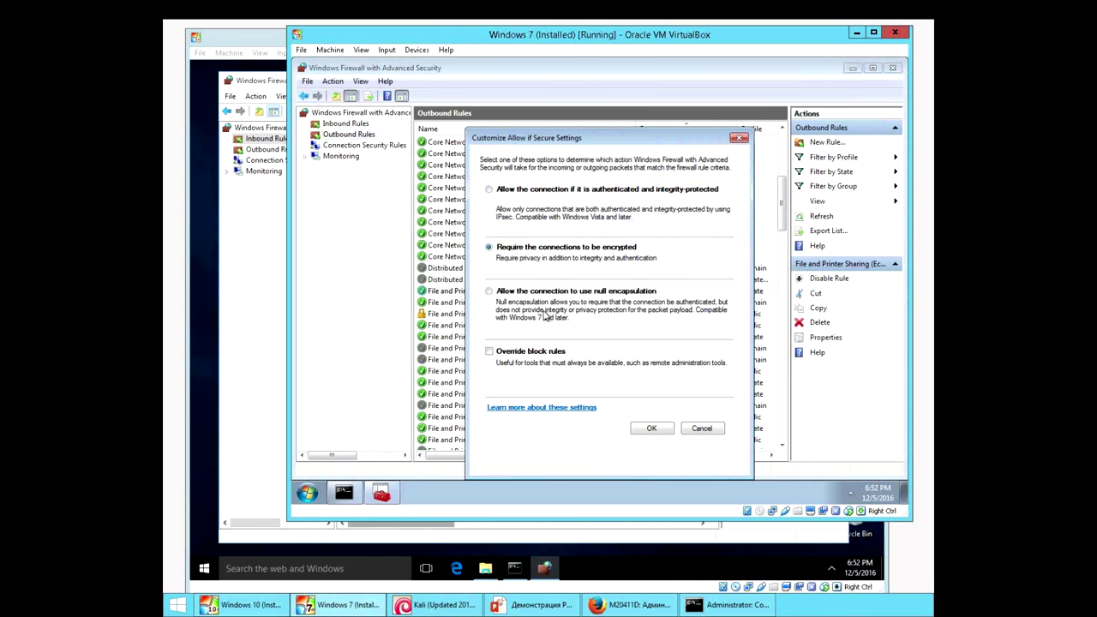
pyautogui.click(651, 429)
pyautogui.click(617, 468)
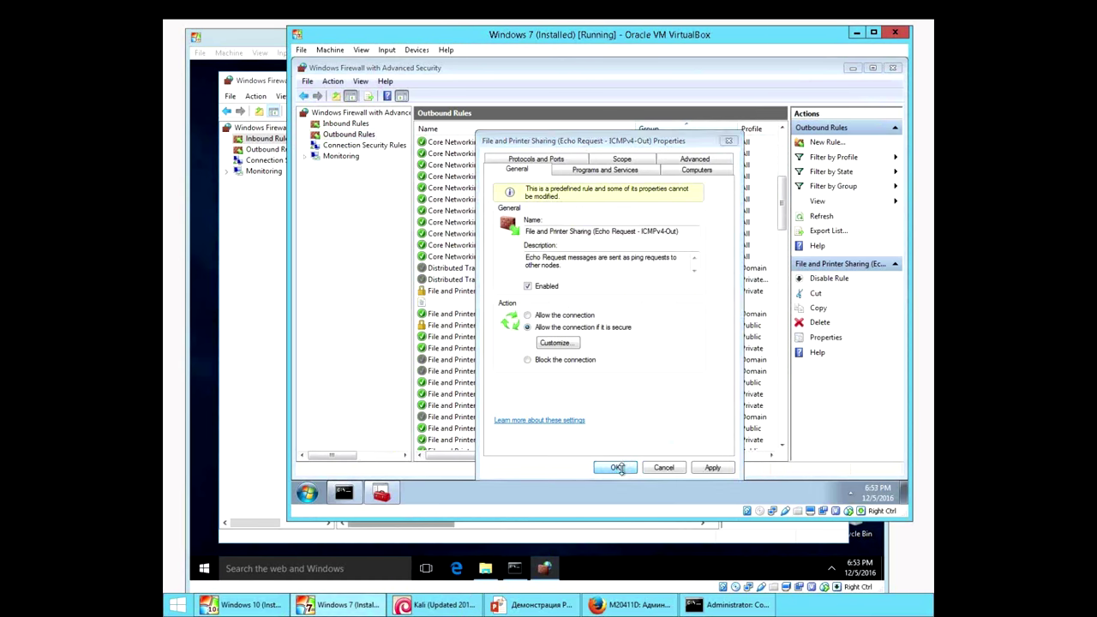
pyautogui.click(347, 493)
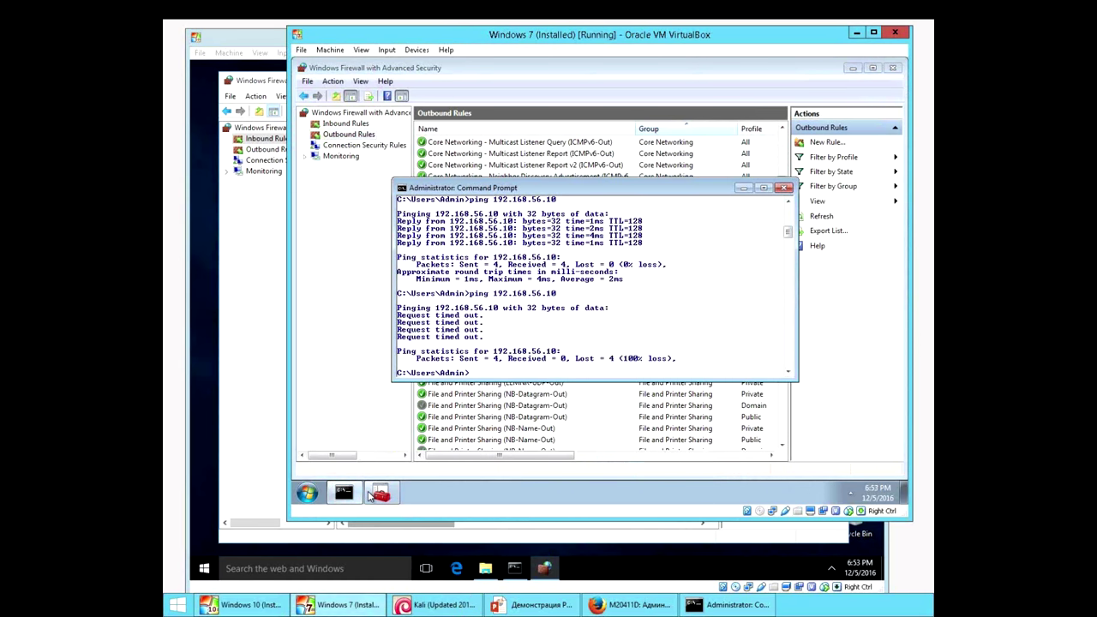
# - Rerun the ping to 192.168.56.10, getting four replies with 0% loss
pyautogui.press('Up')
pyautogui.press('Return')
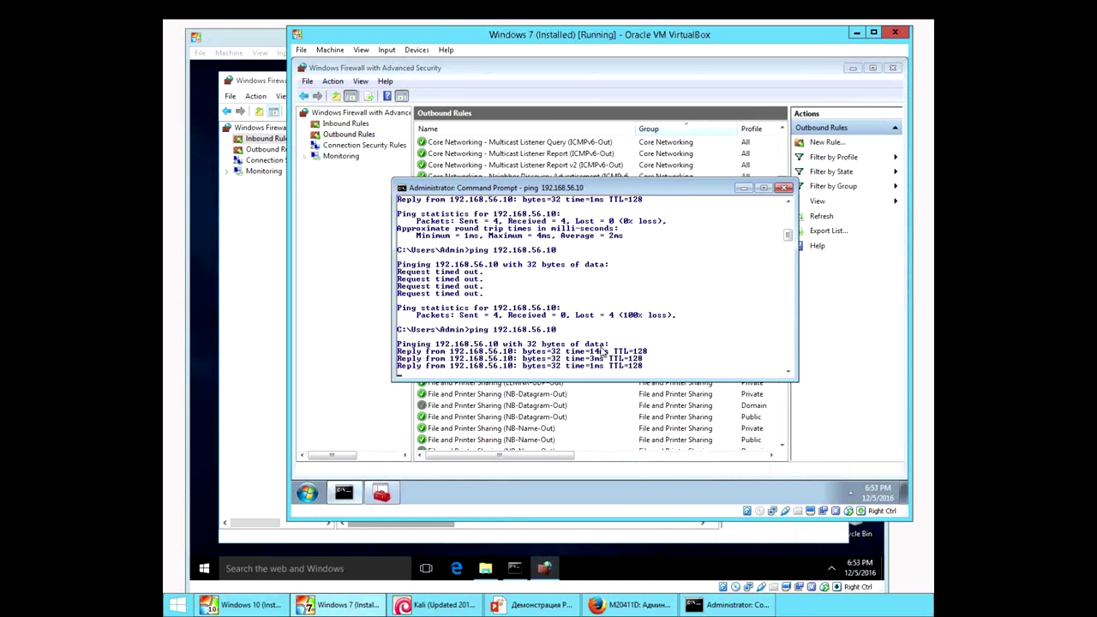
pyautogui.click(418, 605)
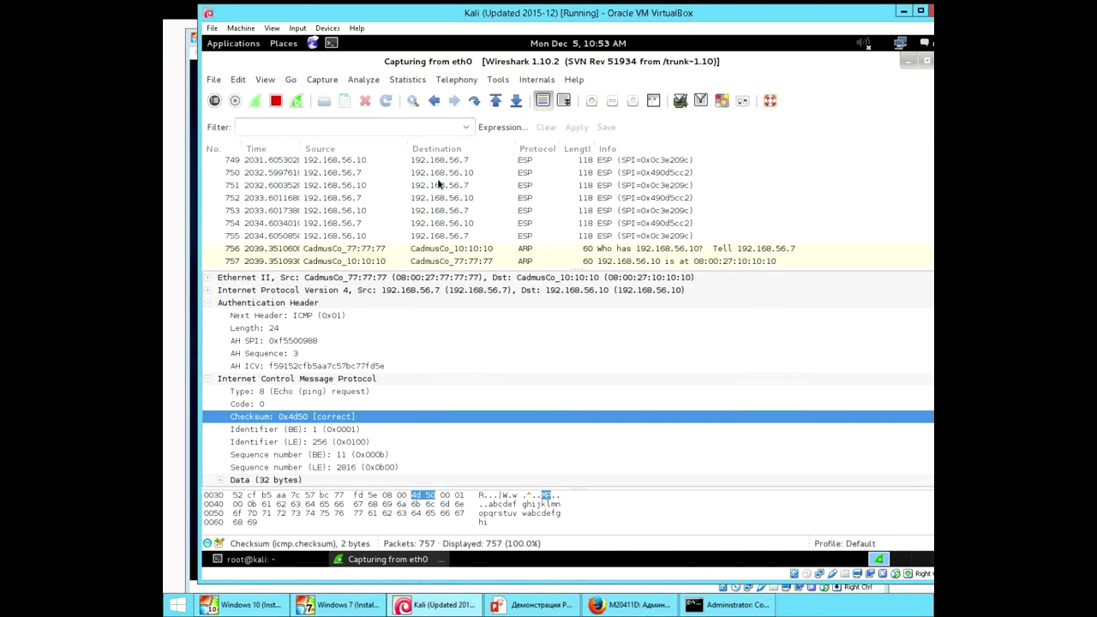
# - Inspect ESP packets 750 and 752, expanding Encapsulating Security Payload to show SPI and sequence numbers
pyautogui.click(528, 174)
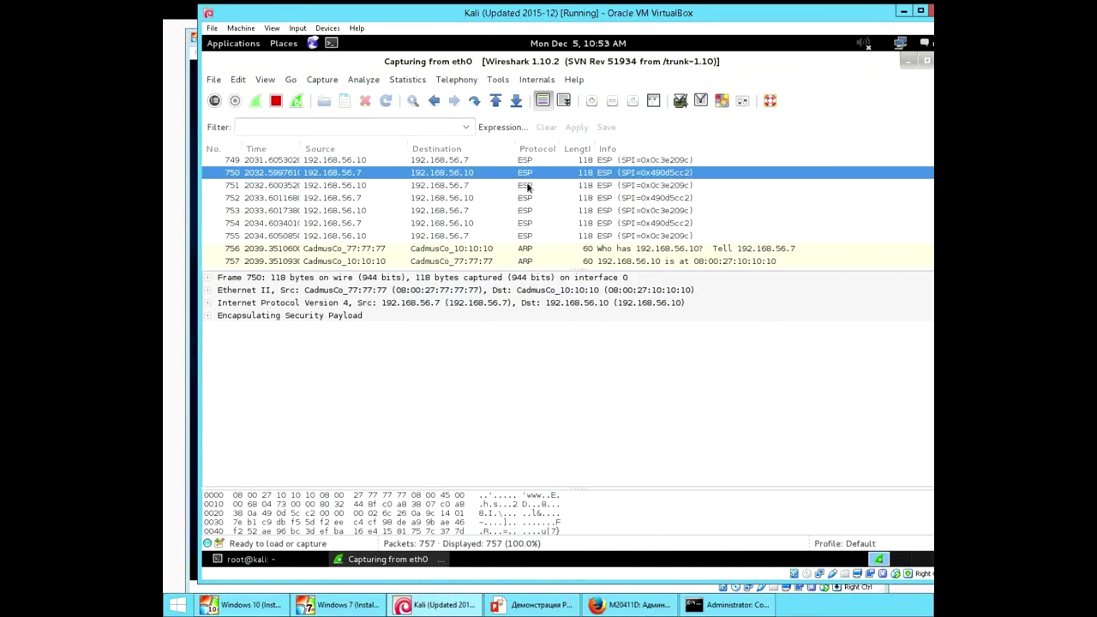
pyautogui.click(258, 306)
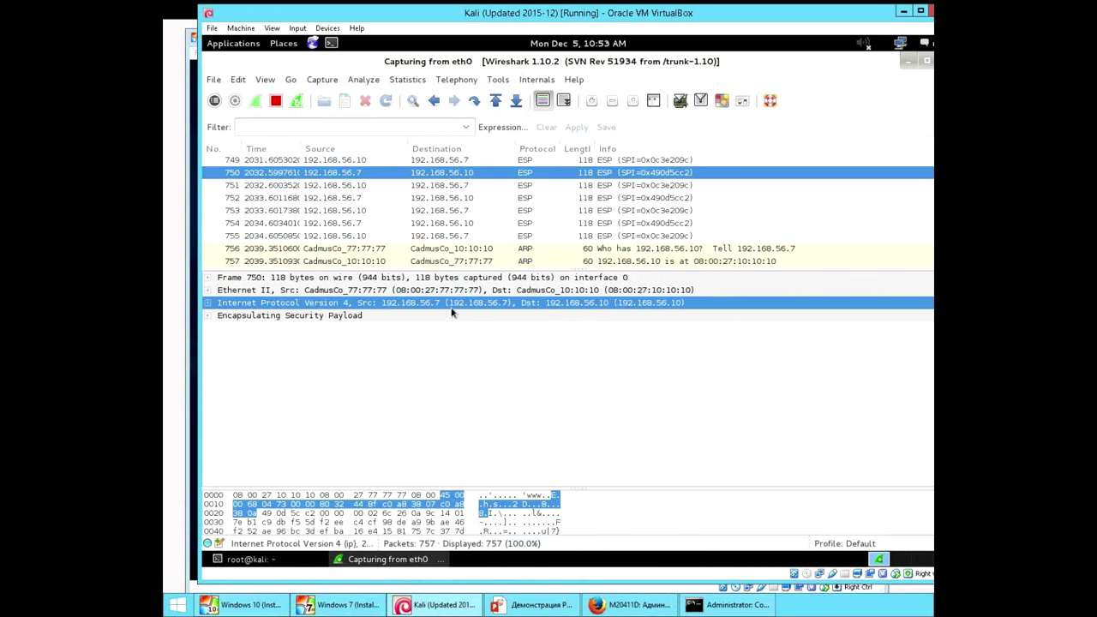
pyautogui.click(257, 316)
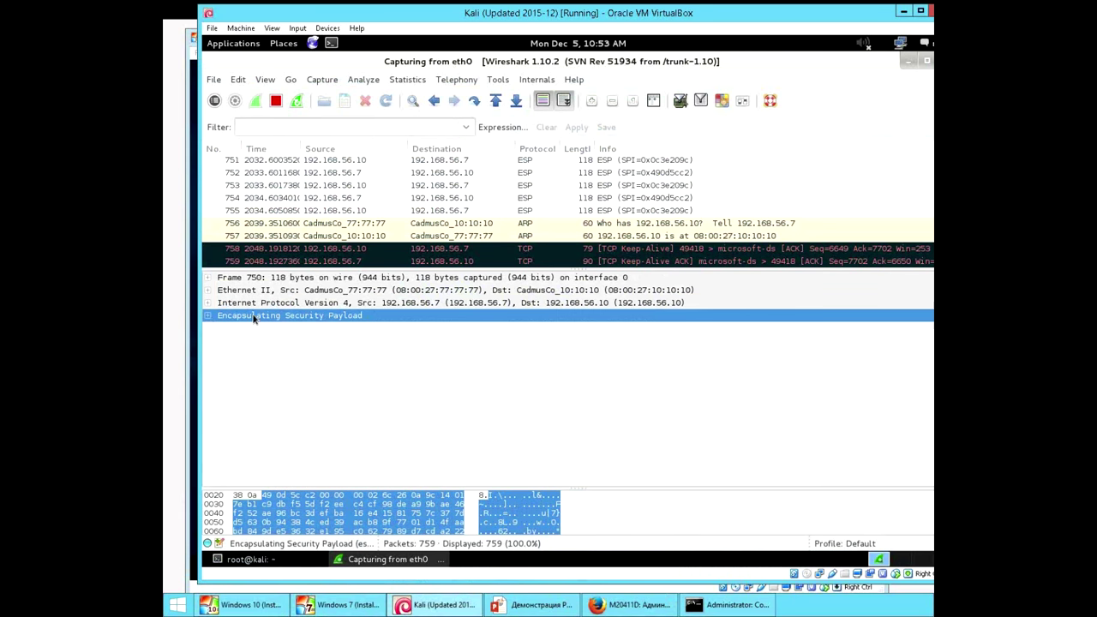
pyautogui.click(209, 316)
pyautogui.click(506, 174)
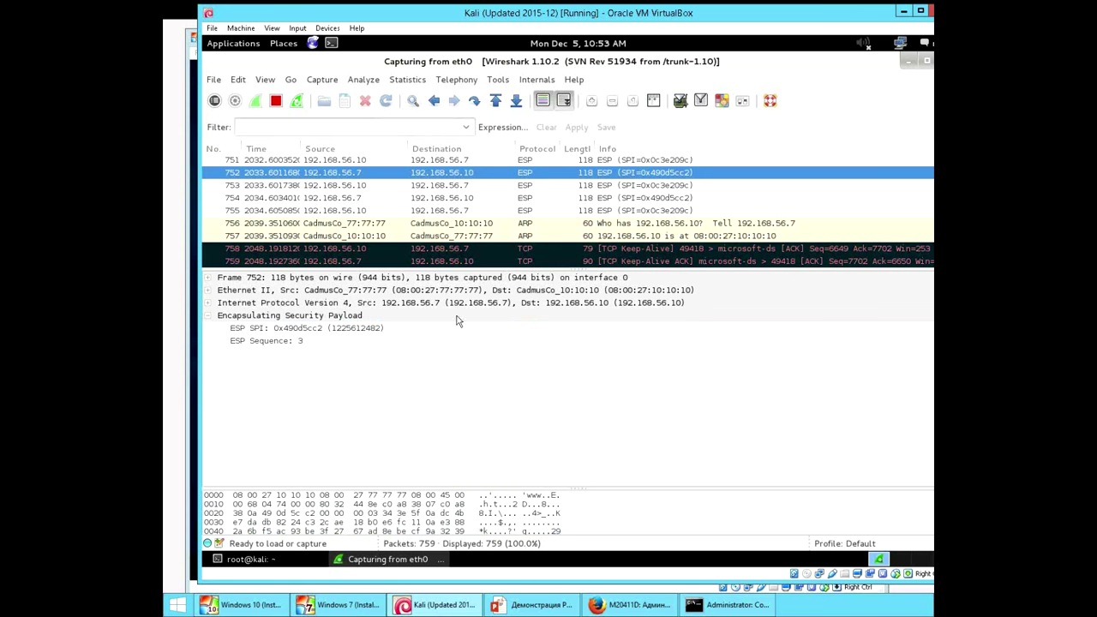
pyautogui.click(248, 605)
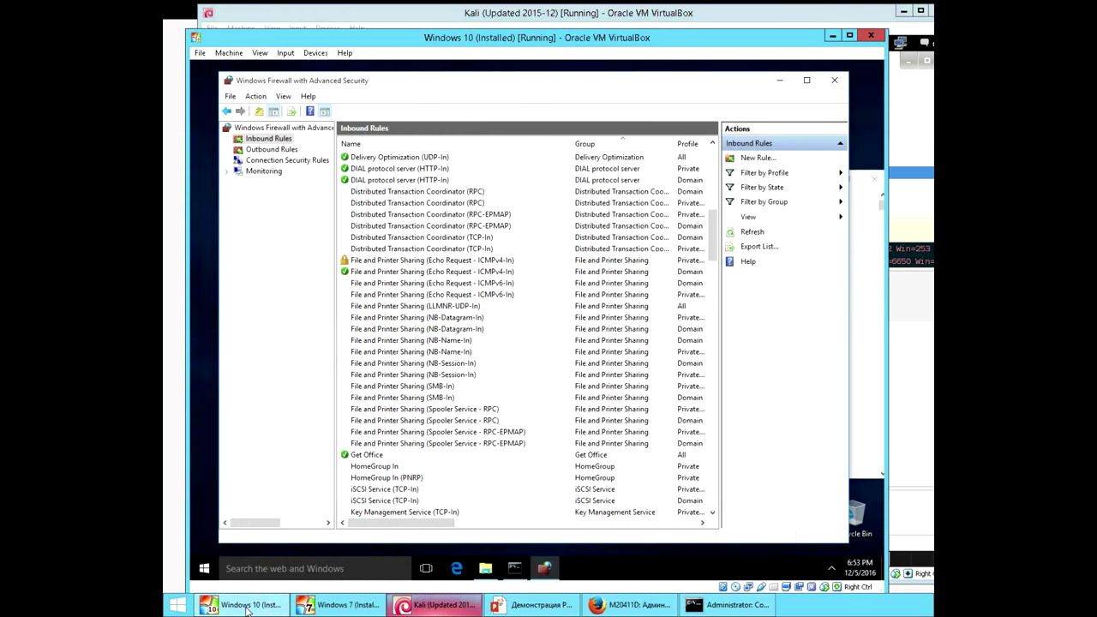
# - Check that the ICMPv4-In Echo Request rule's secure settings already require encryption, leaving them unchanged
pyautogui.doubleClick(386, 263)
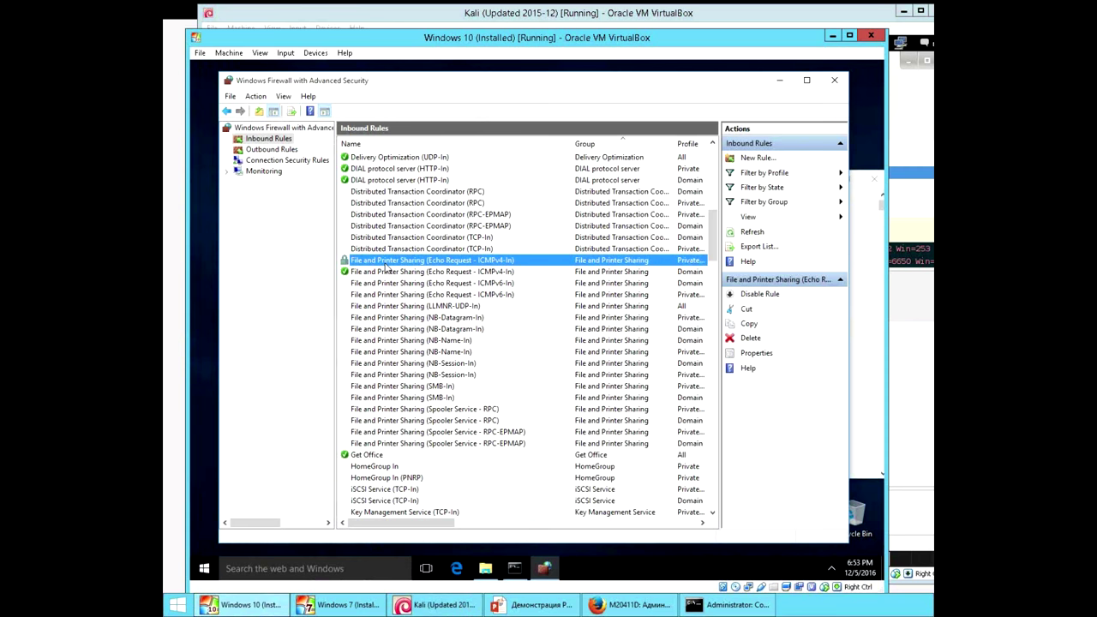
pyautogui.click(485, 384)
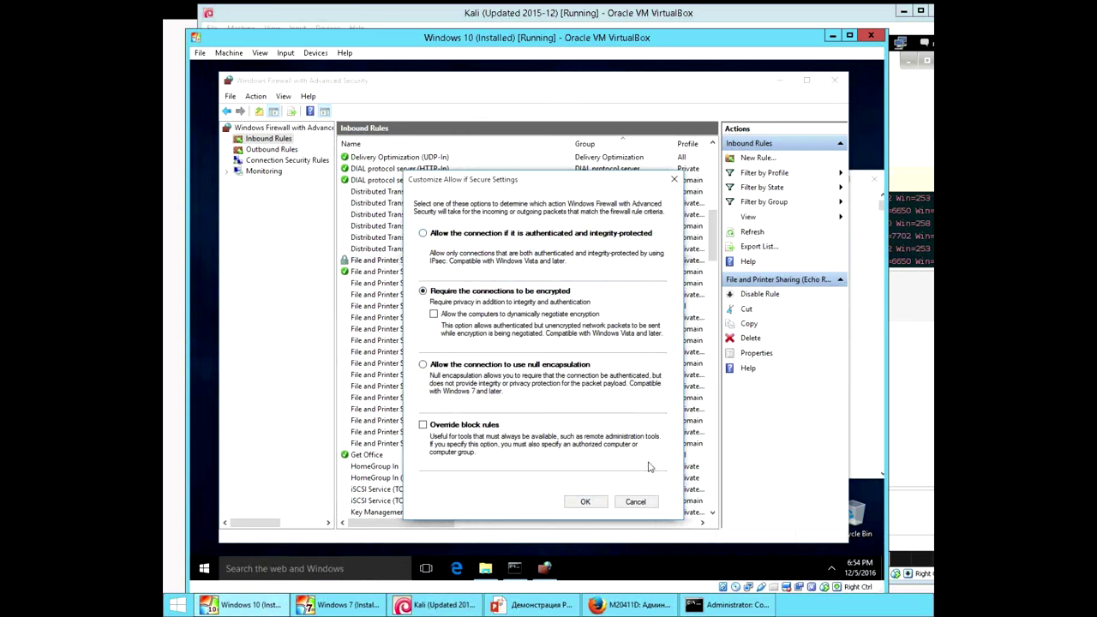
pyautogui.click(636, 502)
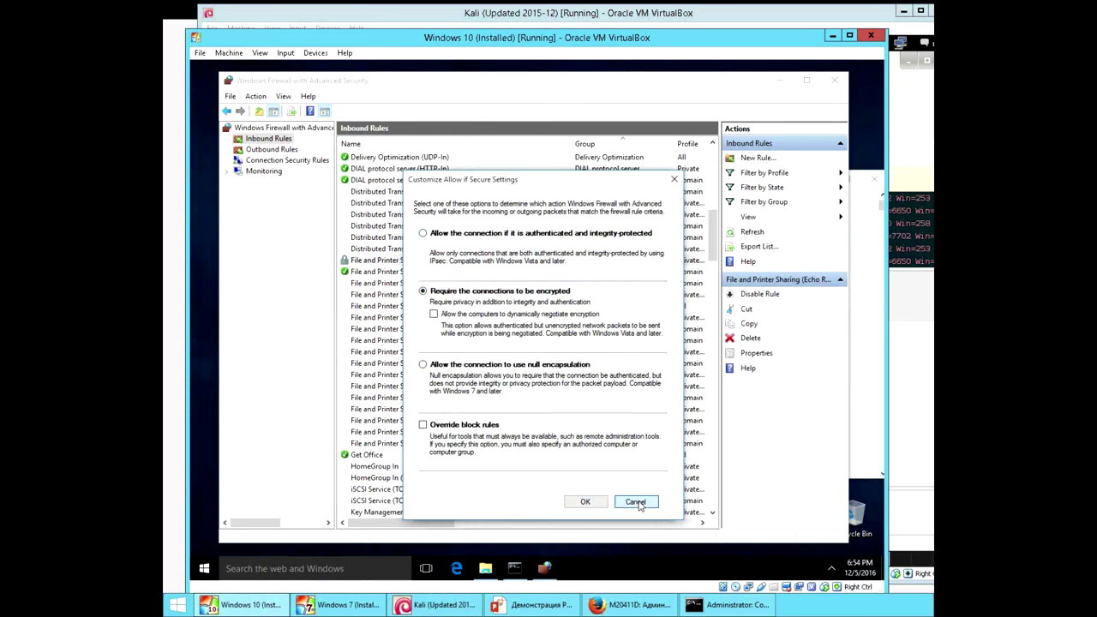
pyautogui.click(832, 35)
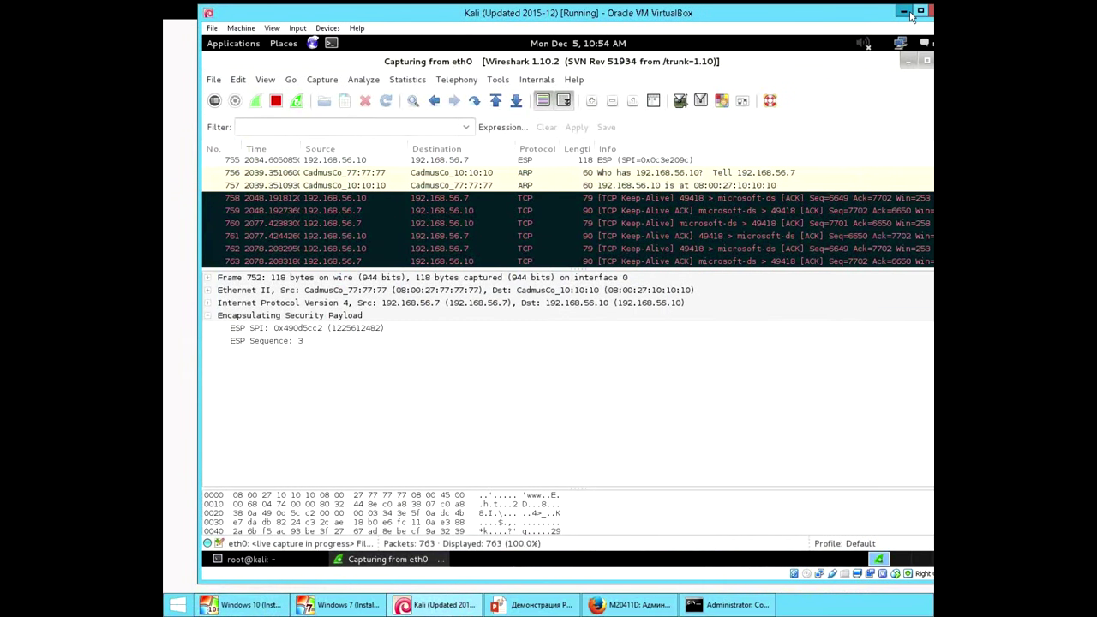
# - Minimize the Kali and Windows 7 VM windows
pyautogui.click(904, 11)
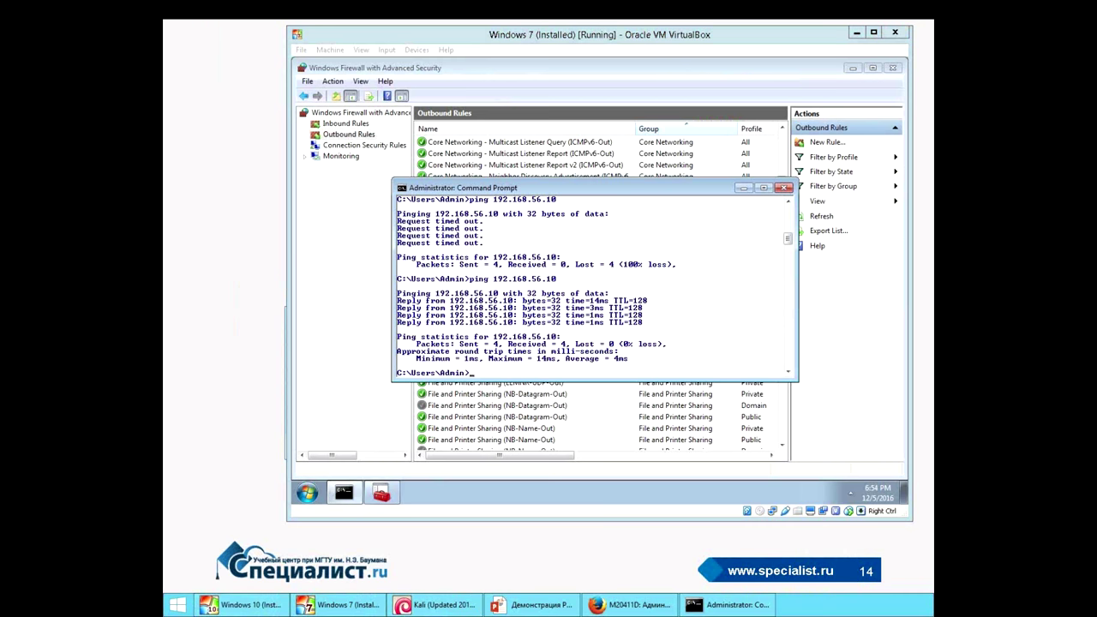
pyautogui.click(857, 33)
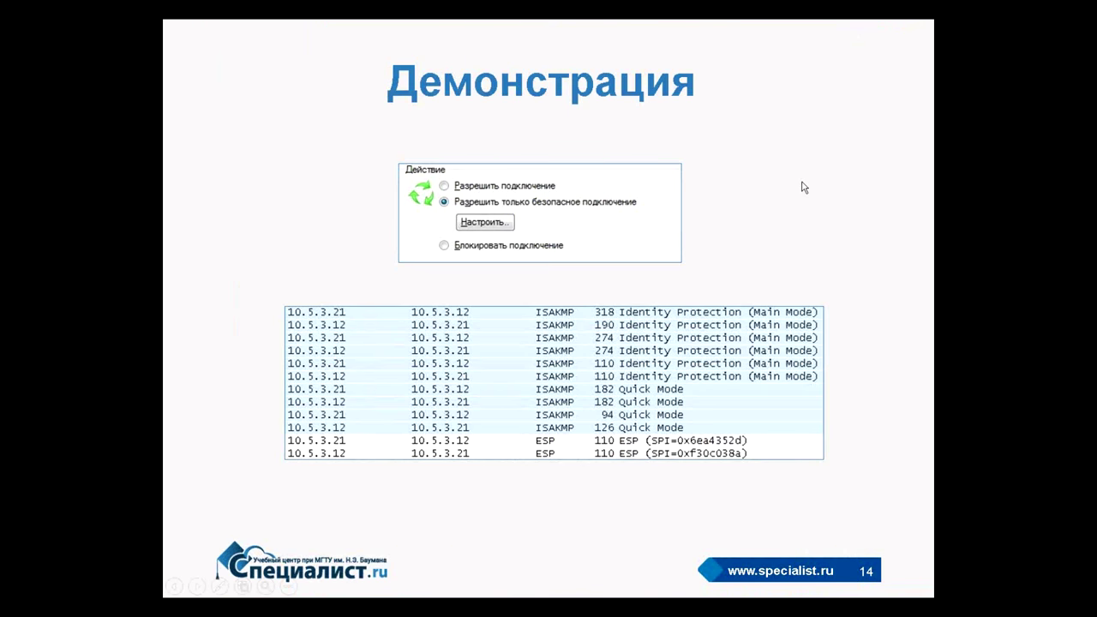